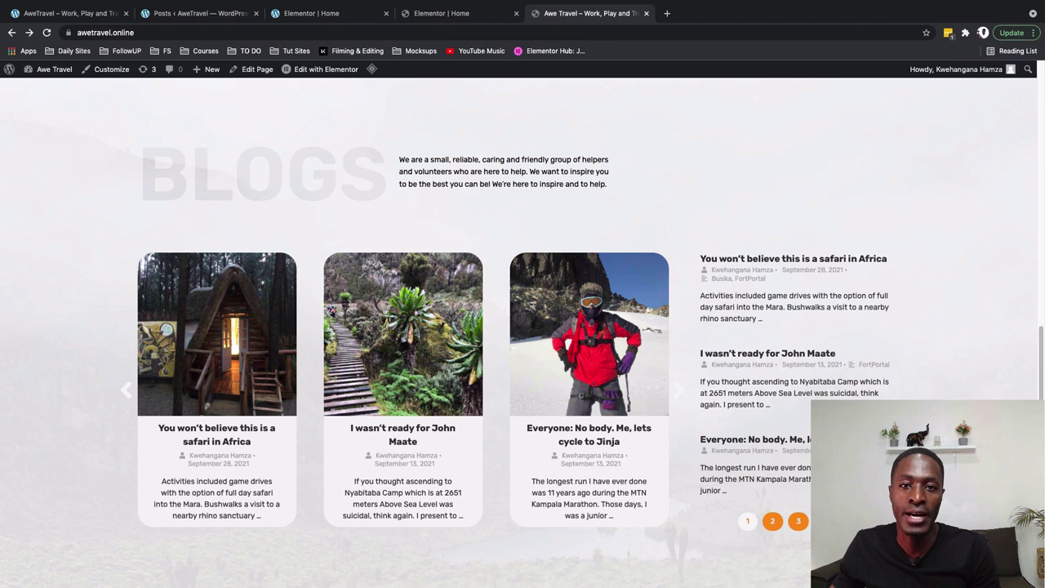
On the live homepage, advance the blog carousel and page the BLOGS post list to page 3
{"action": "left_click", "coordinate": [680, 396]}
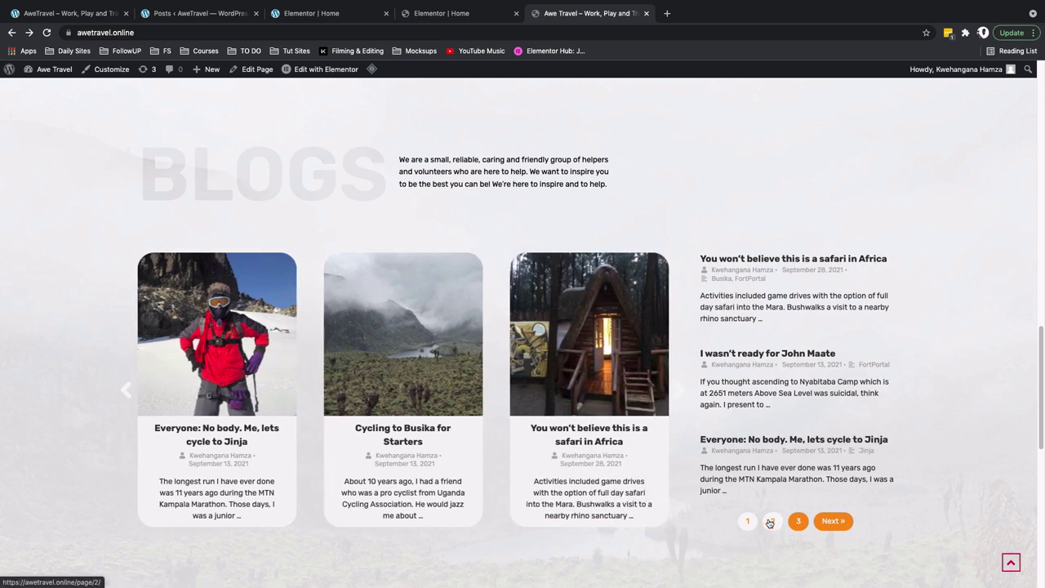
{"action": "scroll", "coordinate": [770, 522], "scroll_direction": "down", "scroll_amount": 2}
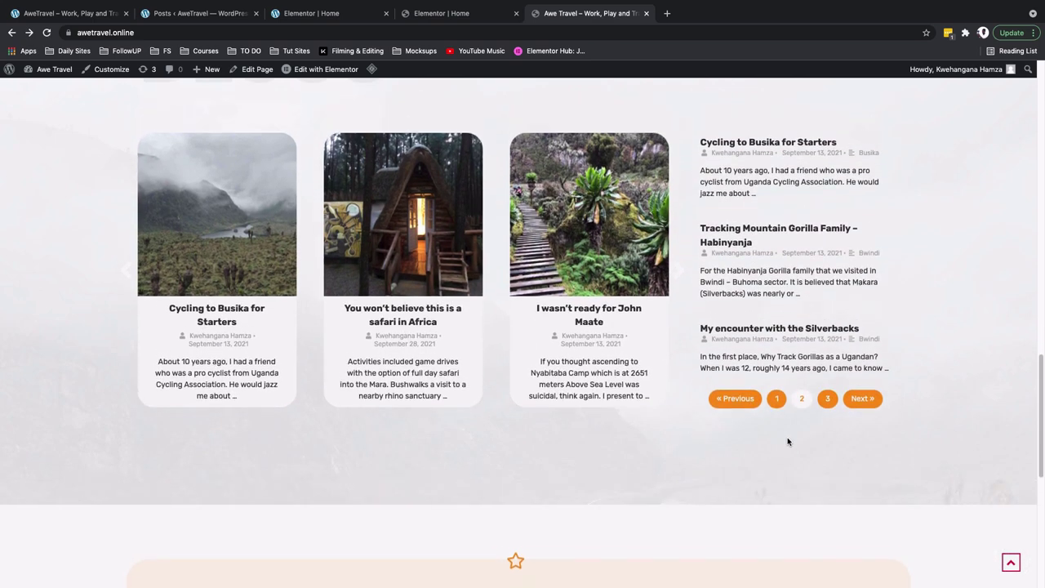
{"action": "left_click", "coordinate": [825, 416]}
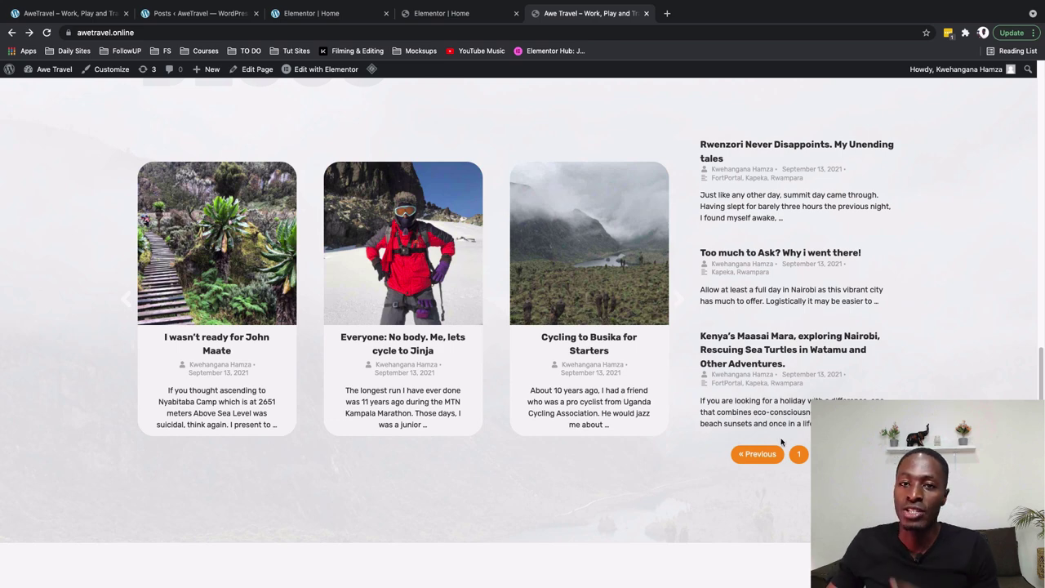
{"action": "scroll", "coordinate": [447, 318], "scroll_direction": "up", "scroll_amount": 2}
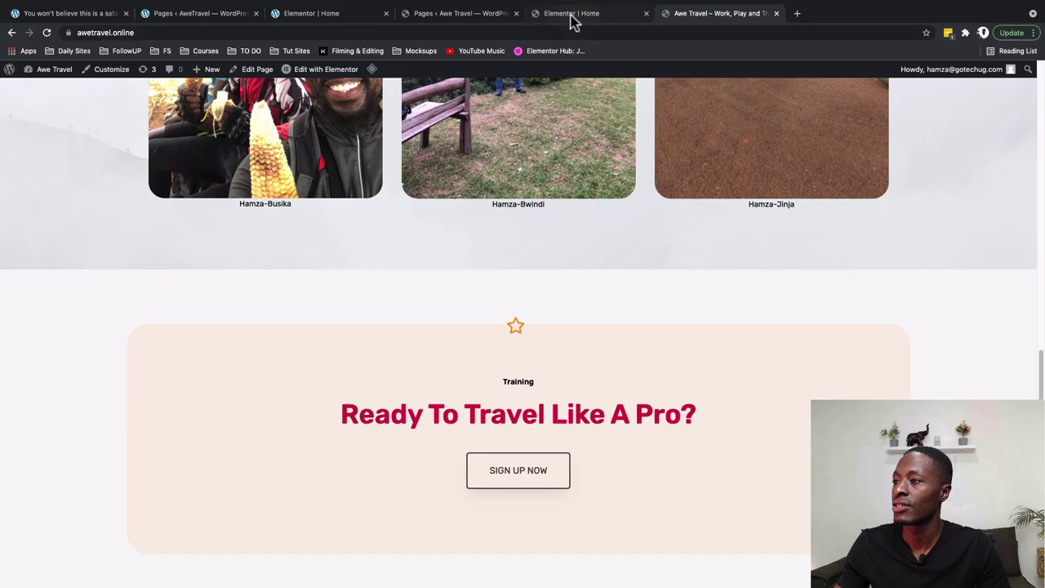
Review the live page's tours carousel and the Posts list, then return to the Elementor editor for Home
{"action": "left_click", "coordinate": [575, 16]}
{"action": "left_click", "coordinate": [718, 15]}
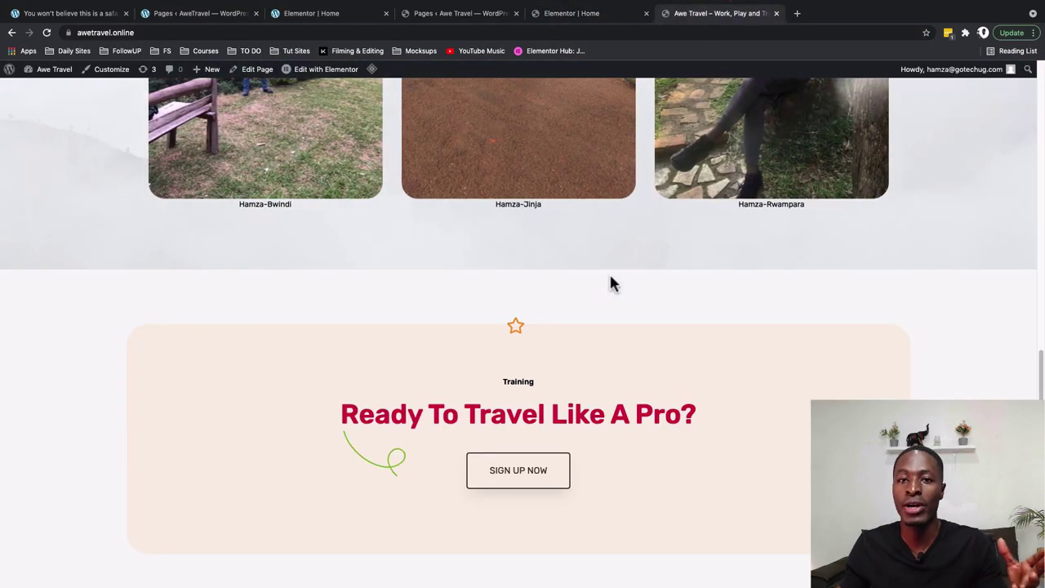
{"action": "scroll", "coordinate": [611, 283], "scroll_direction": "up", "scroll_amount": 4}
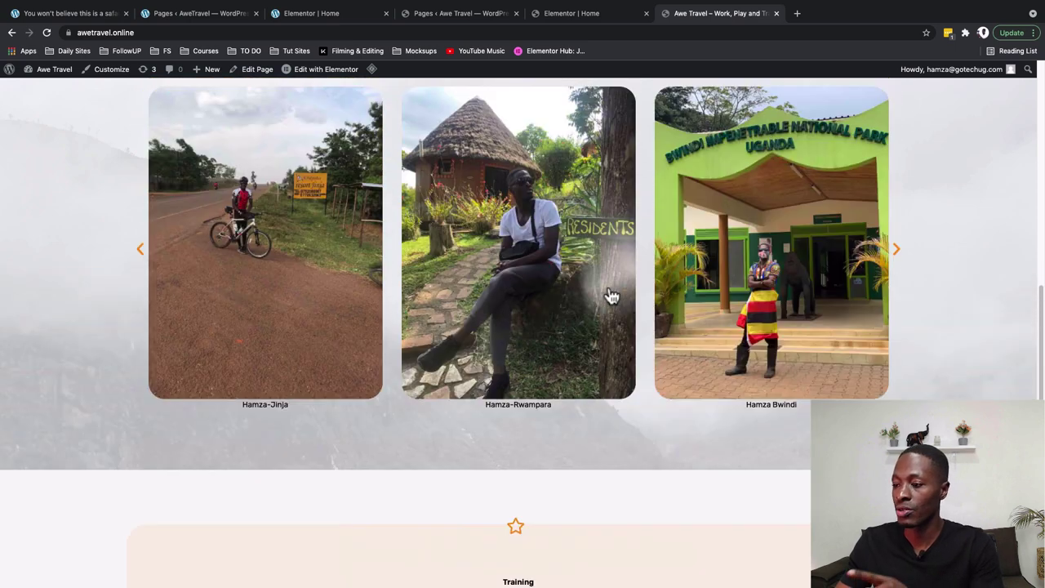
{"action": "scroll", "coordinate": [614, 297], "scroll_direction": "down", "scroll_amount": 3}
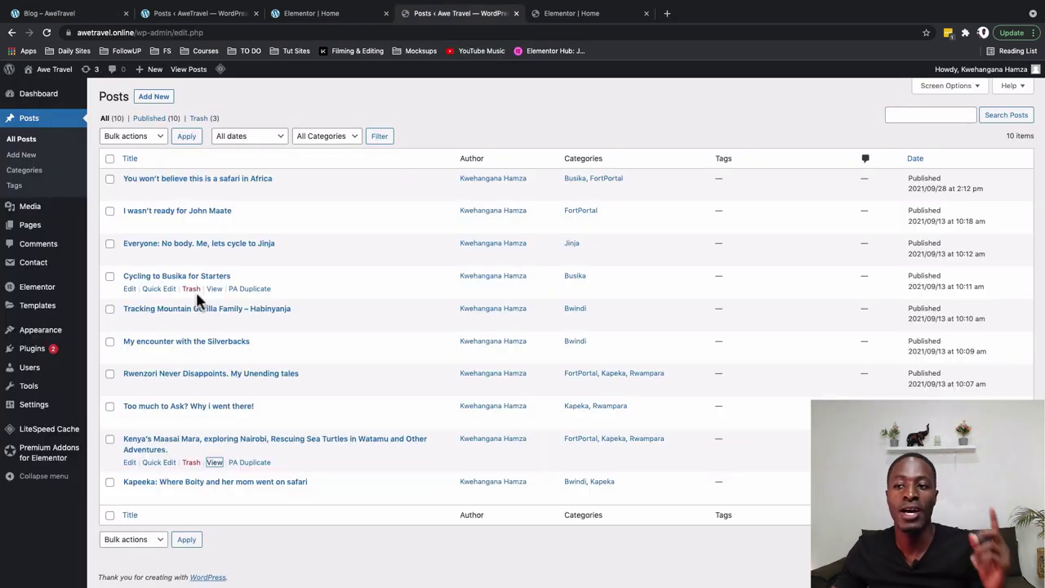
{"action": "left_click", "coordinate": [82, 13]}
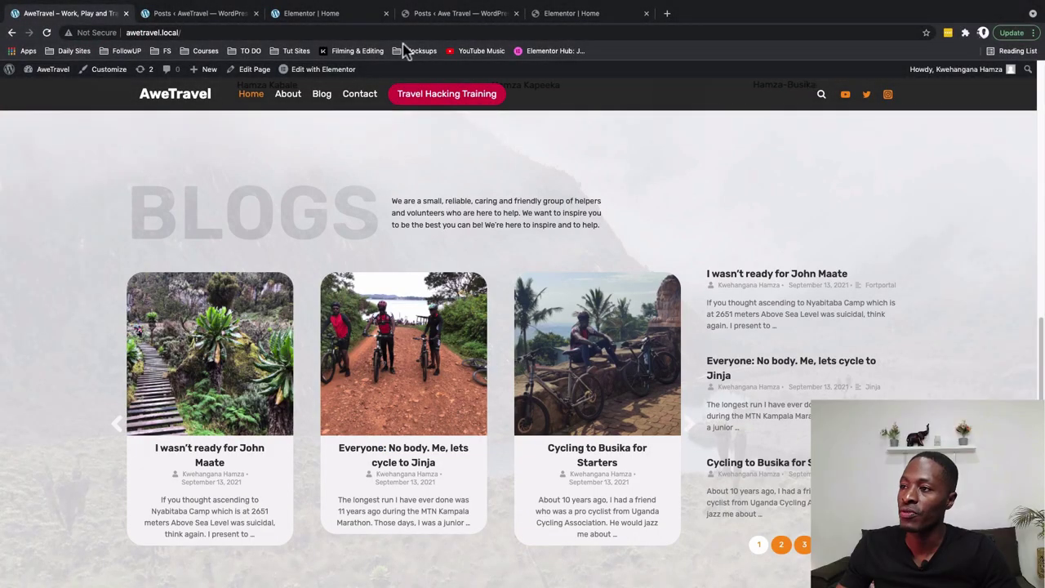
{"action": "left_click", "coordinate": [556, 16]}
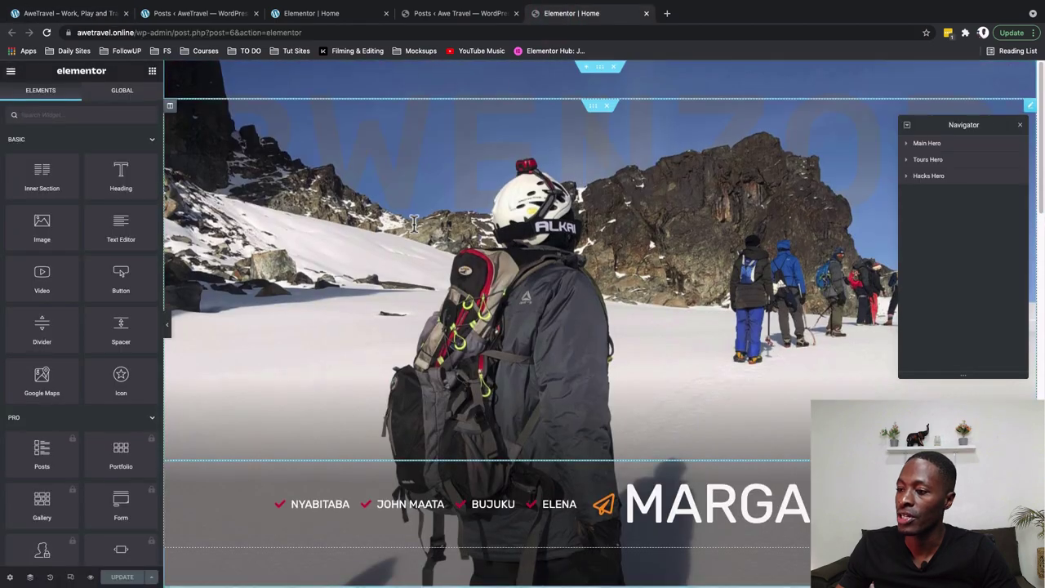
Duplicate the Tours Hero section
{"action": "scroll", "coordinate": [414, 227], "scroll_direction": "down", "scroll_amount": 10}
{"action": "scroll", "coordinate": [413, 229], "scroll_direction": "down", "scroll_amount": 2}
{"action": "scroll", "coordinate": [414, 226], "scroll_direction": "up", "scroll_amount": 3}
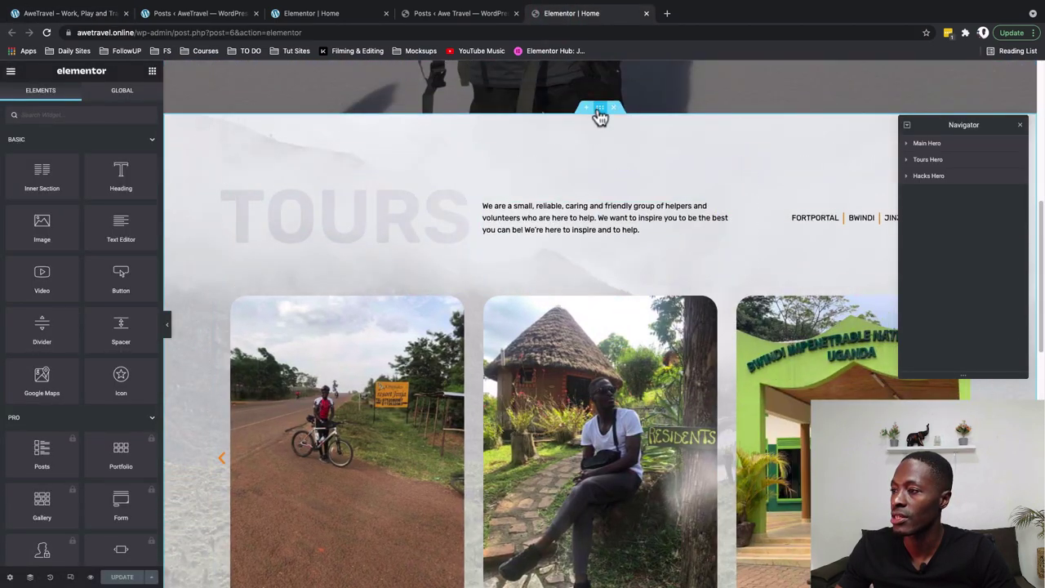
{"action": "right_click", "coordinate": [600, 114]}
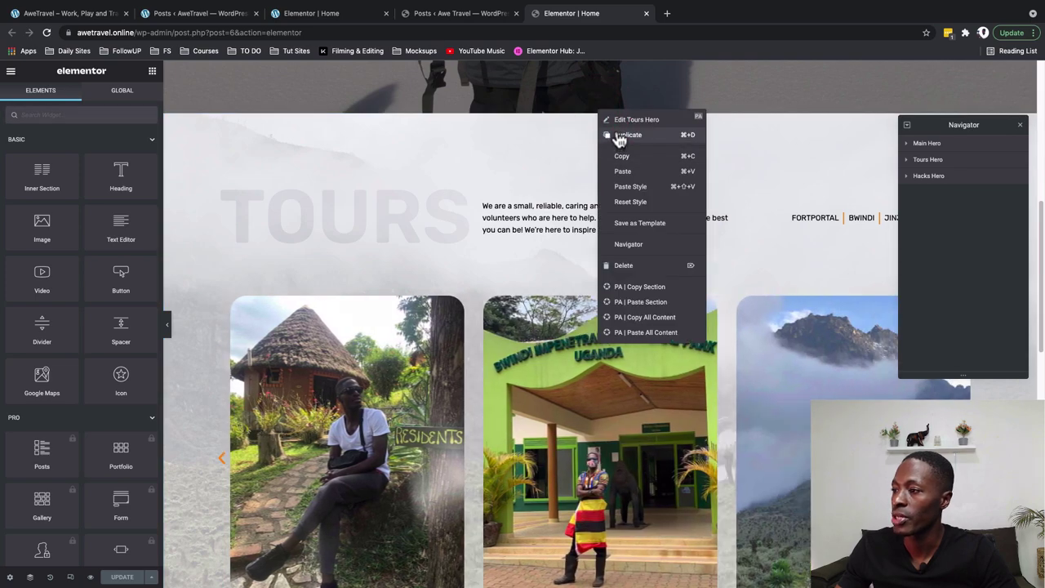
{"action": "left_click", "coordinate": [621, 137]}
Retitle the copied section's heading from Tours to 'Blogs'
{"action": "scroll", "coordinate": [527, 375], "scroll_direction": "down", "scroll_amount": 5}
{"action": "left_click", "coordinate": [318, 330]}
{"action": "double_click", "coordinate": [37, 166]}
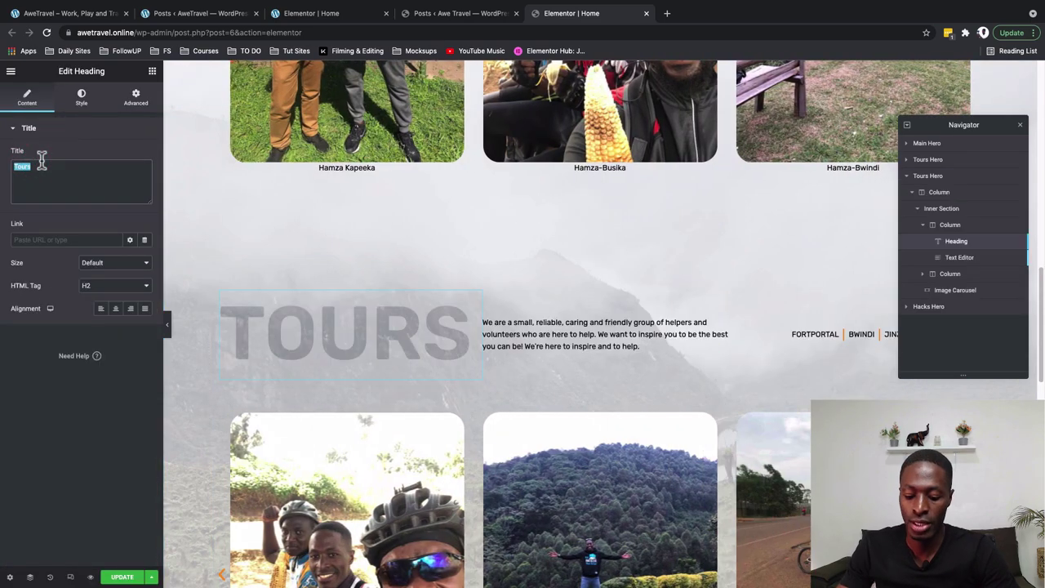
{"action": "type", "text": "Bloggs"}
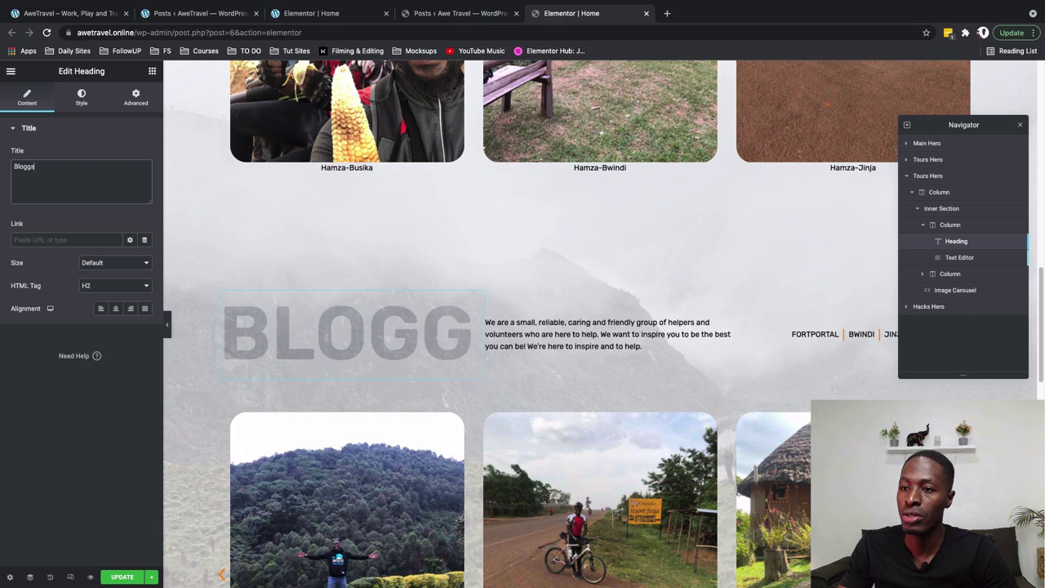
{"action": "key", "text": "BackSpace"}
{"action": "key", "text": "BackSpace"}
{"action": "type", "text": "s"}
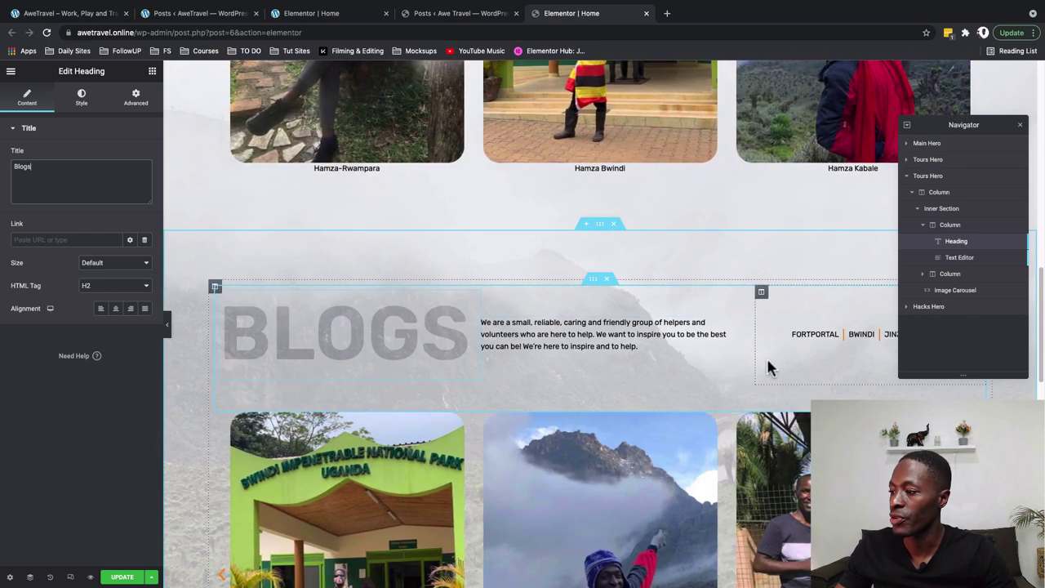
{"action": "scroll", "coordinate": [765, 351], "scroll_direction": "up", "scroll_amount": 1}
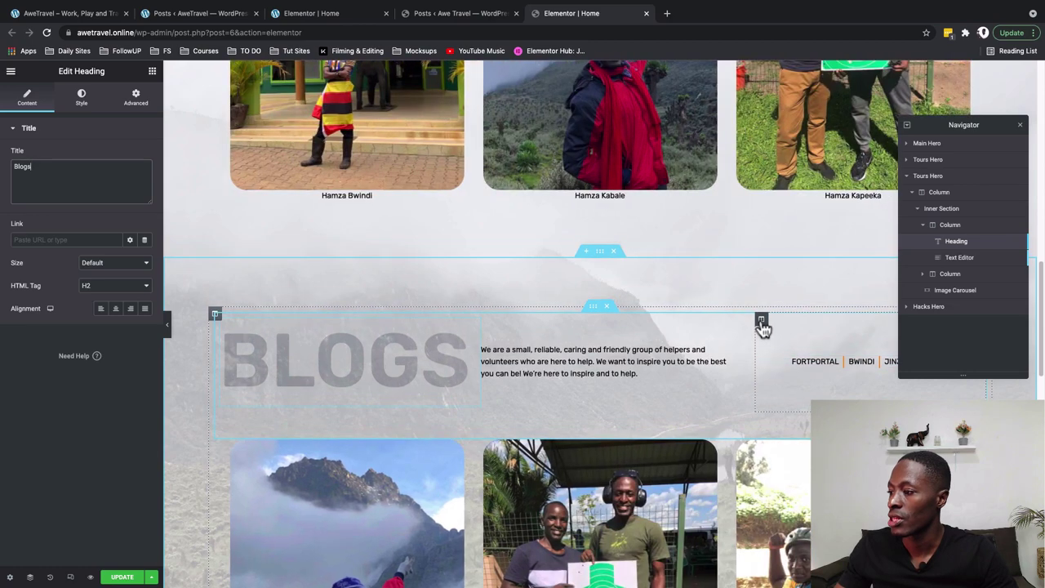
{"action": "right_click", "coordinate": [763, 326]}
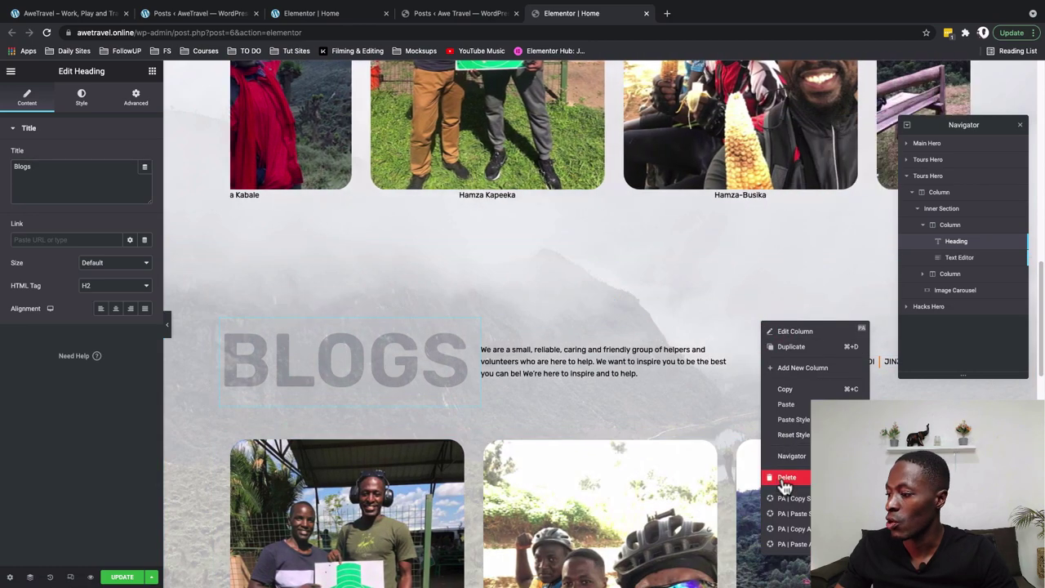
Delete the destination-links column and select the intro paragraph's Text Editor widget
{"action": "left_click", "coordinate": [786, 478]}
{"action": "left_click", "coordinate": [641, 373]}
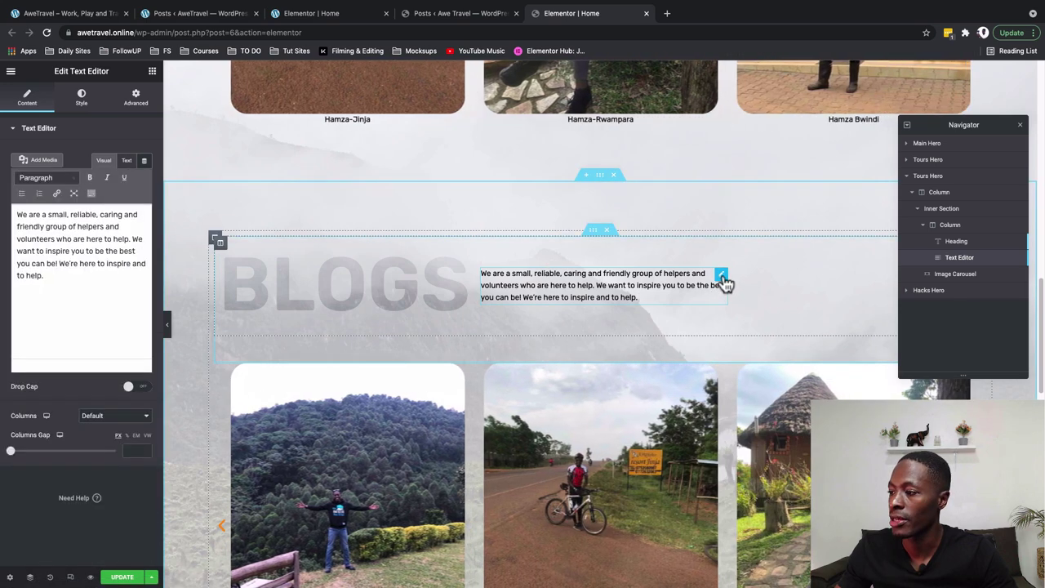
{"action": "left_click", "coordinate": [722, 275]}
{"action": "triple_click", "coordinate": [49, 289]}
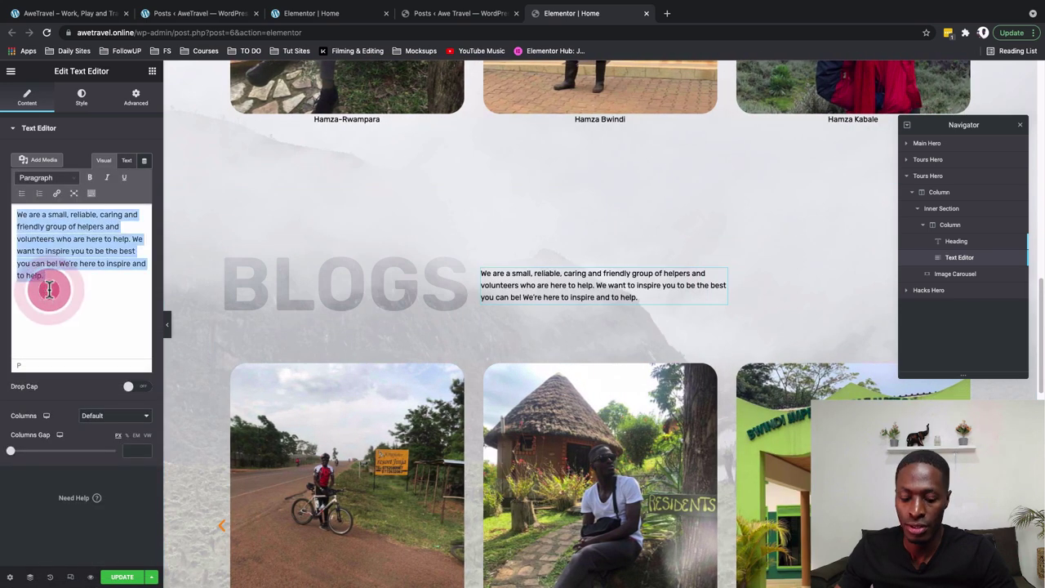
{"action": "left_click", "coordinate": [49, 284]}
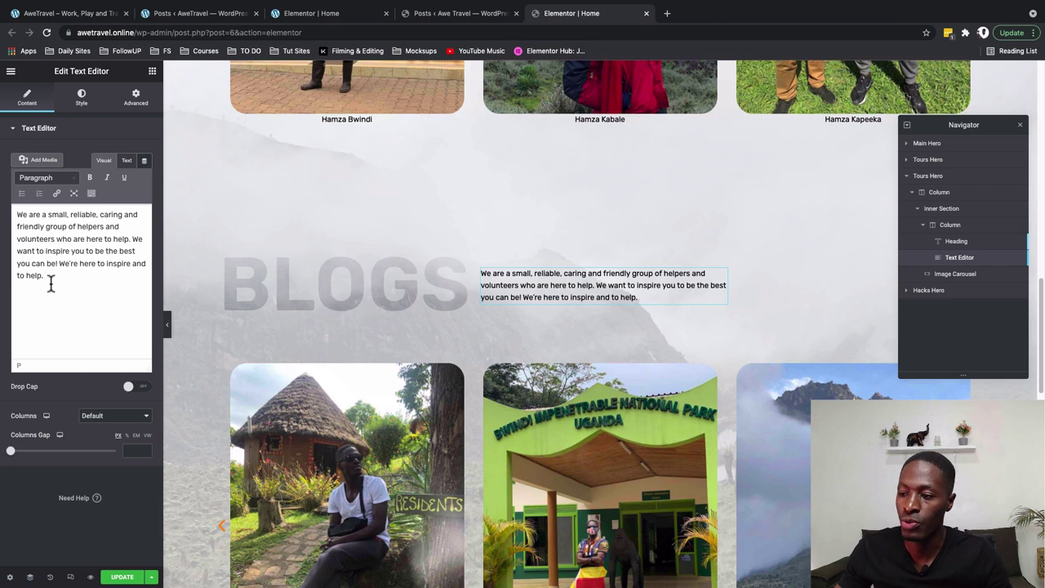
{"action": "scroll", "coordinate": [874, 294], "scroll_direction": "down", "scroll_amount": 1}
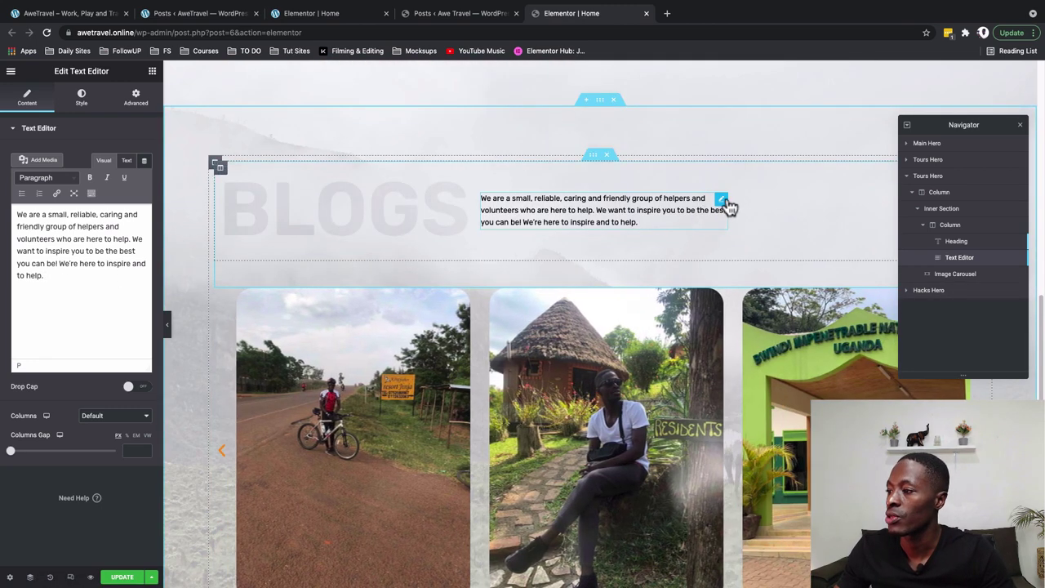
Set the intro paragraph's Advanced > Positioning custom width to 400 and update the page
{"action": "left_click", "coordinate": [138, 105]}
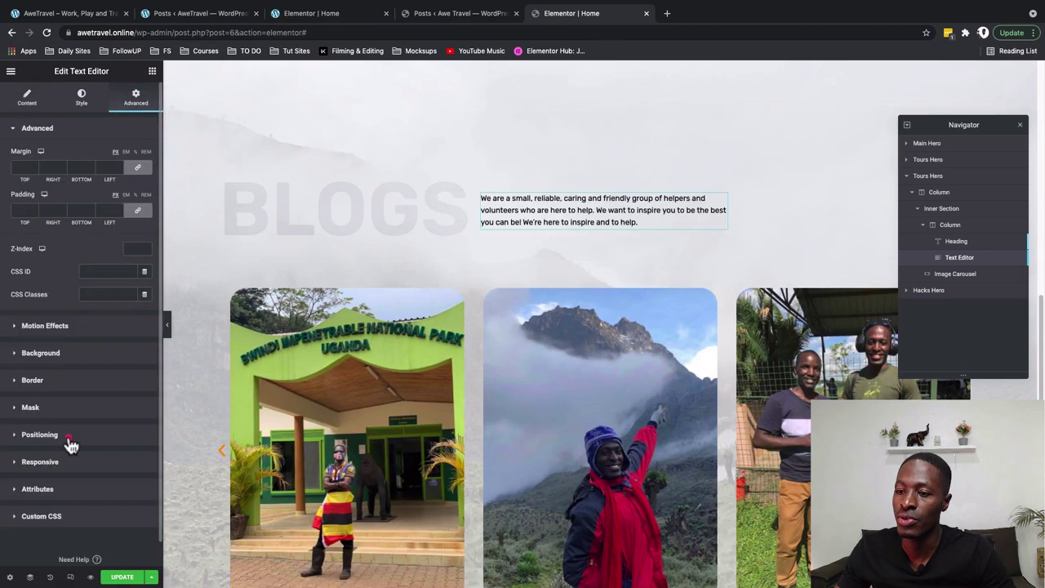
{"action": "left_click", "coordinate": [72, 438]}
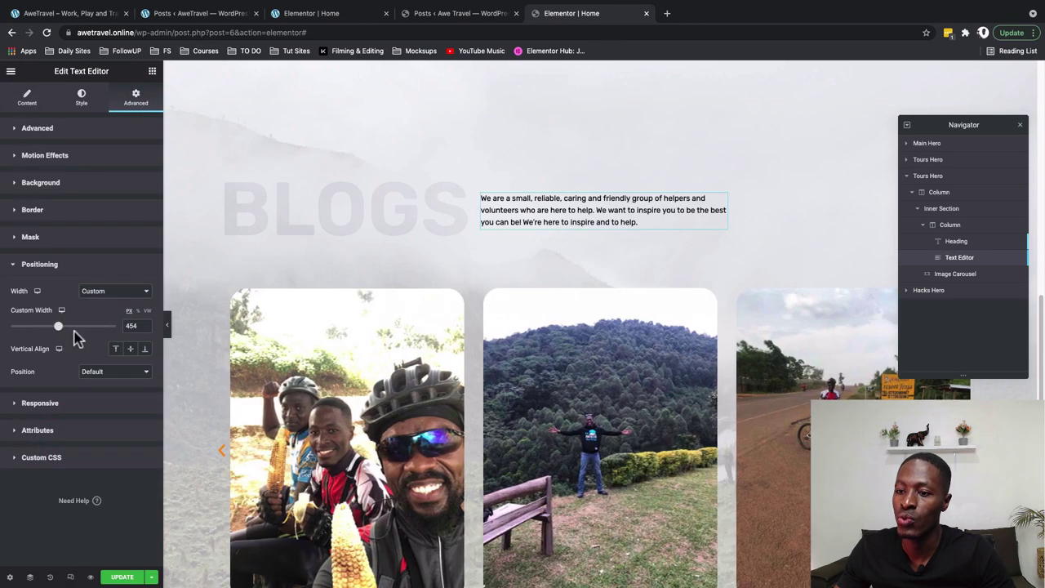
{"action": "double_click", "coordinate": [132, 325]}
{"action": "type", "text": "400"}
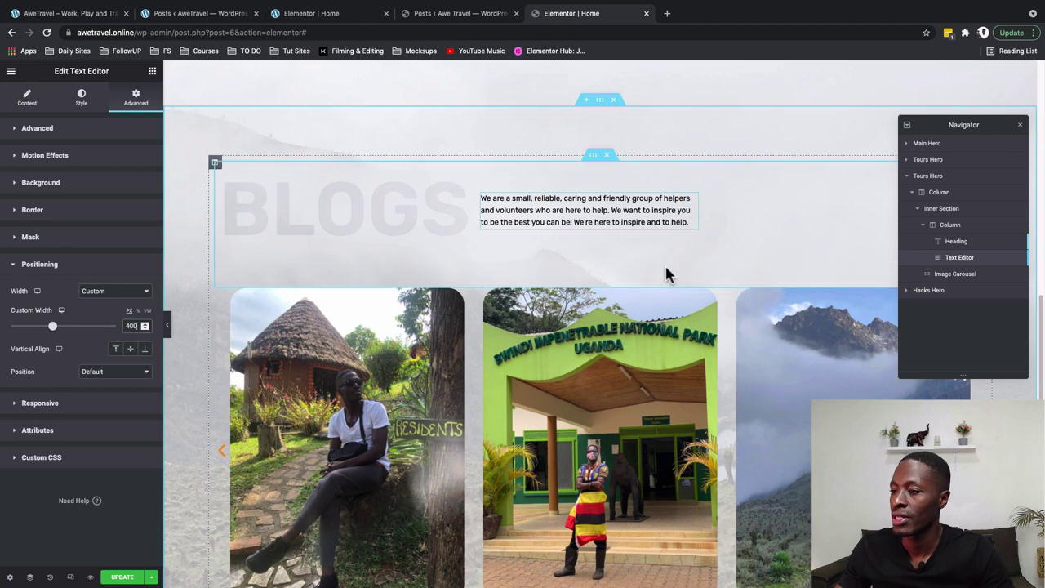
{"action": "scroll", "coordinate": [665, 275], "scroll_direction": "down", "scroll_amount": 3}
{"action": "scroll", "coordinate": [670, 275], "scroll_direction": "up", "scroll_amount": 4}
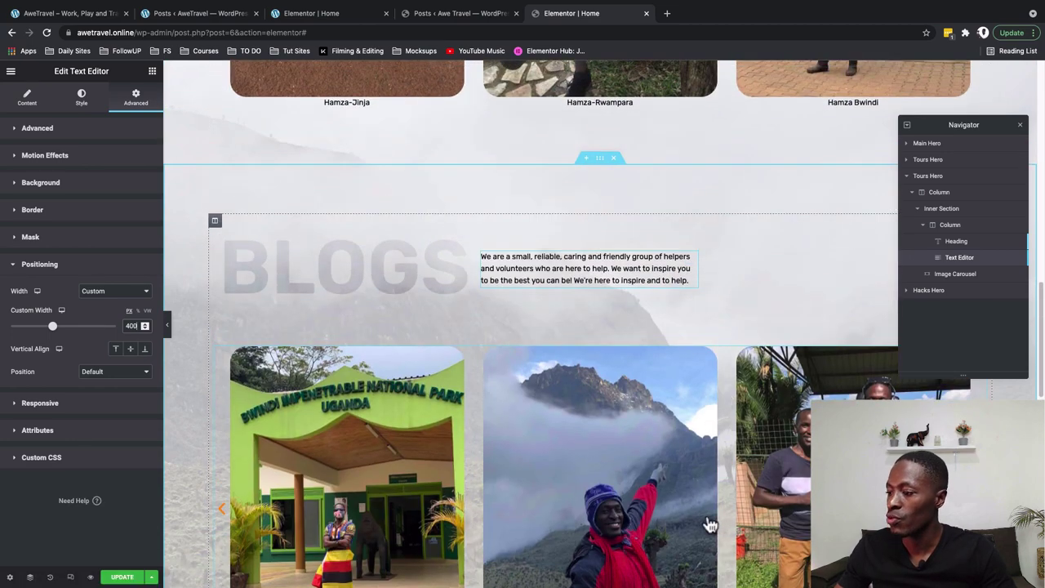
{"action": "scroll", "coordinate": [709, 524], "scroll_direction": "down", "scroll_amount": 2}
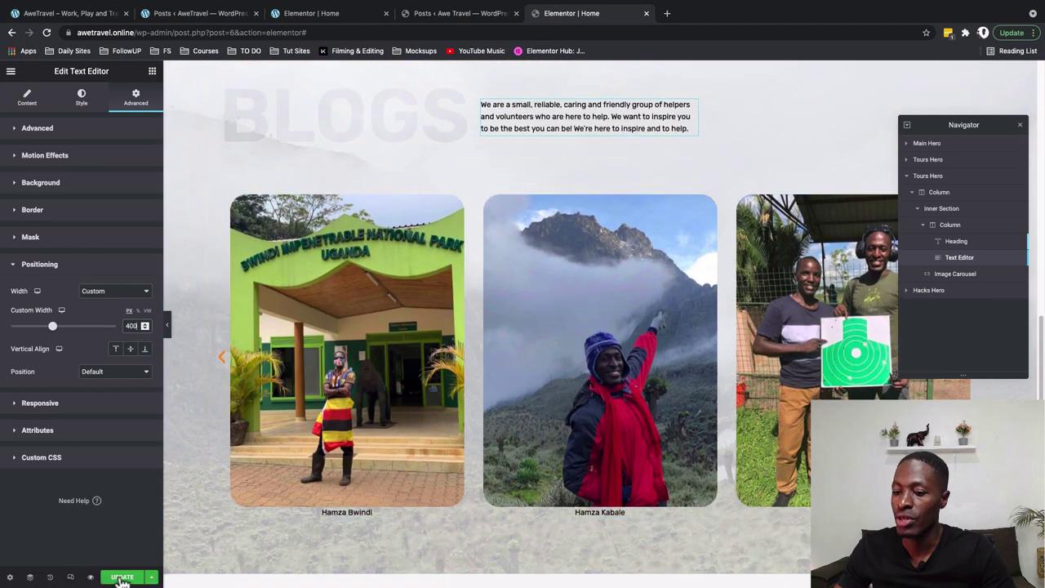
{"action": "left_click", "coordinate": [122, 579]}
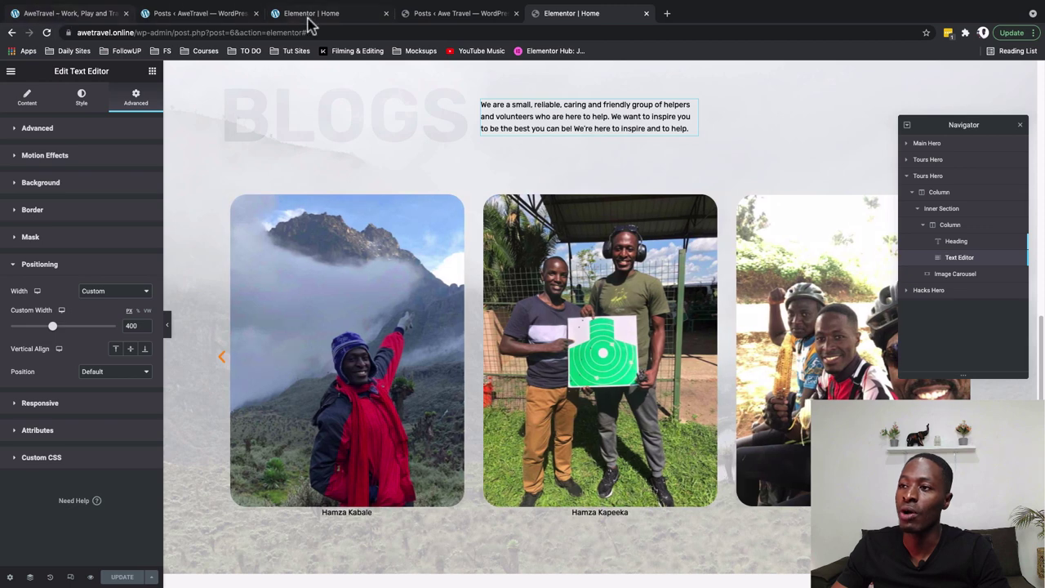
Look up the Premium Addons for Elementor plugin in the WordPress plugins list
{"action": "left_click", "coordinate": [425, 16]}
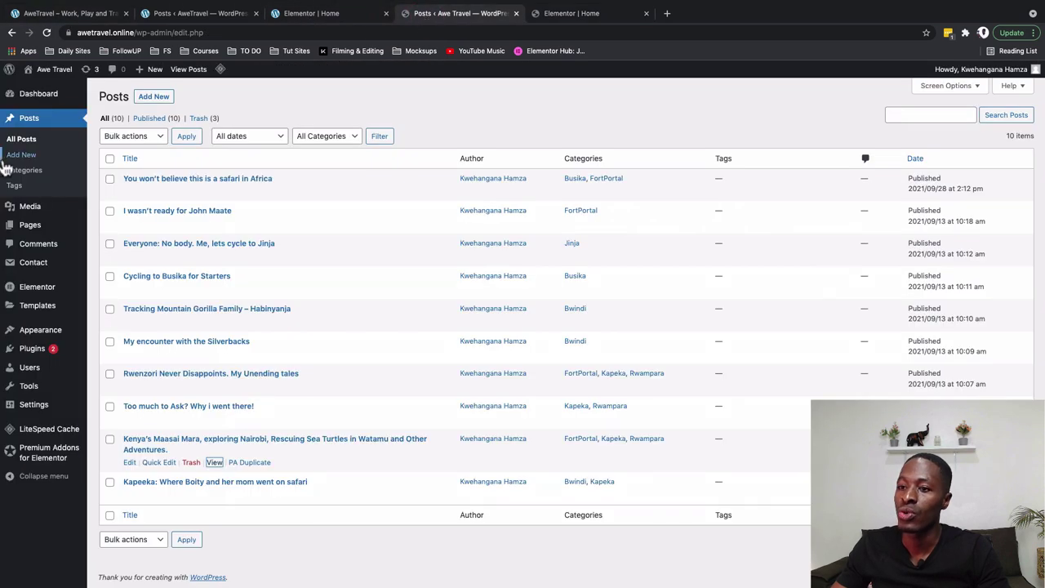
{"action": "left_click", "coordinate": [32, 348]}
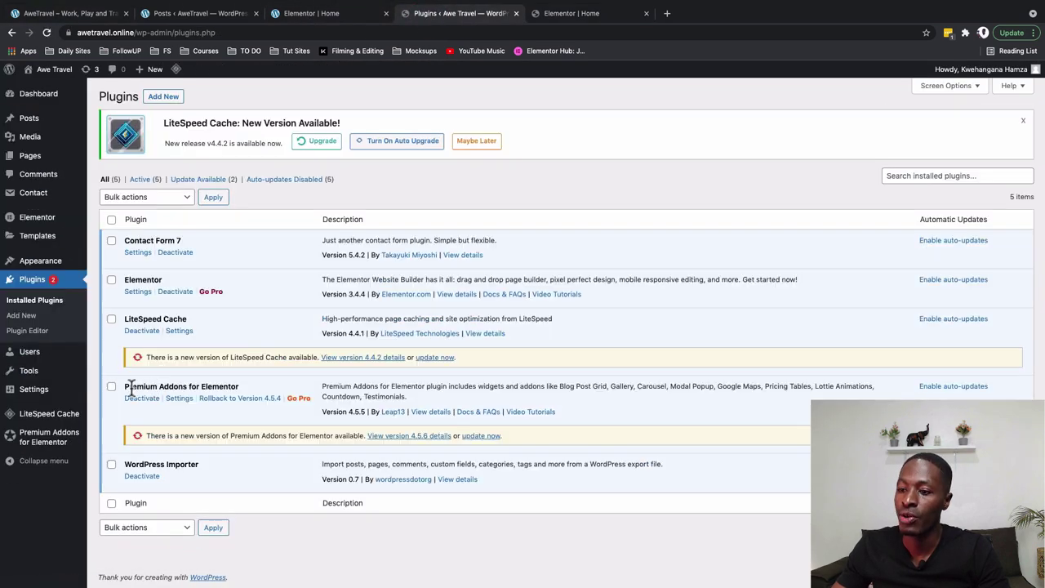
{"action": "triple_click", "coordinate": [156, 387]}
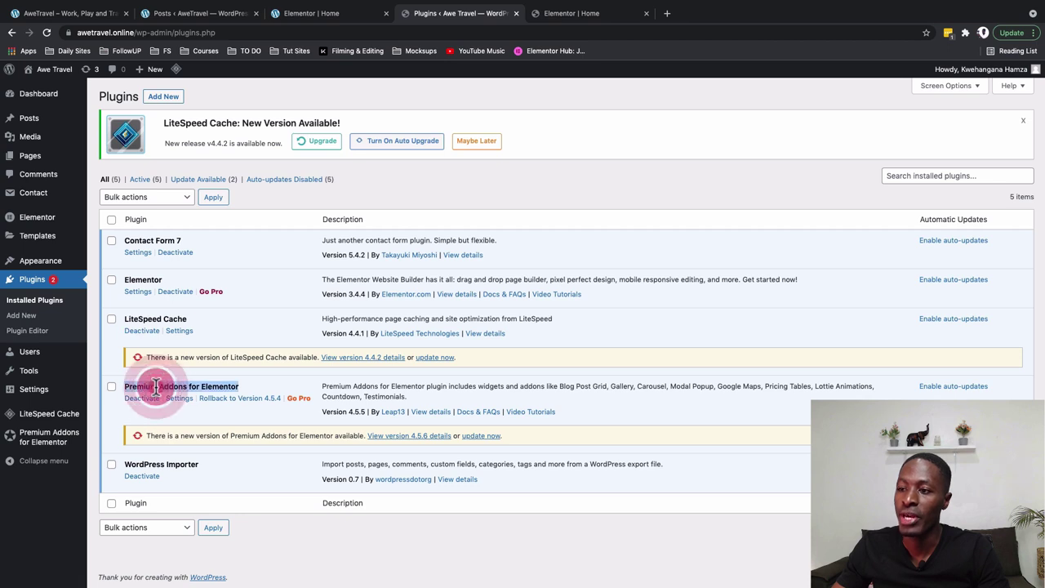
{"action": "left_click", "coordinate": [157, 96]}
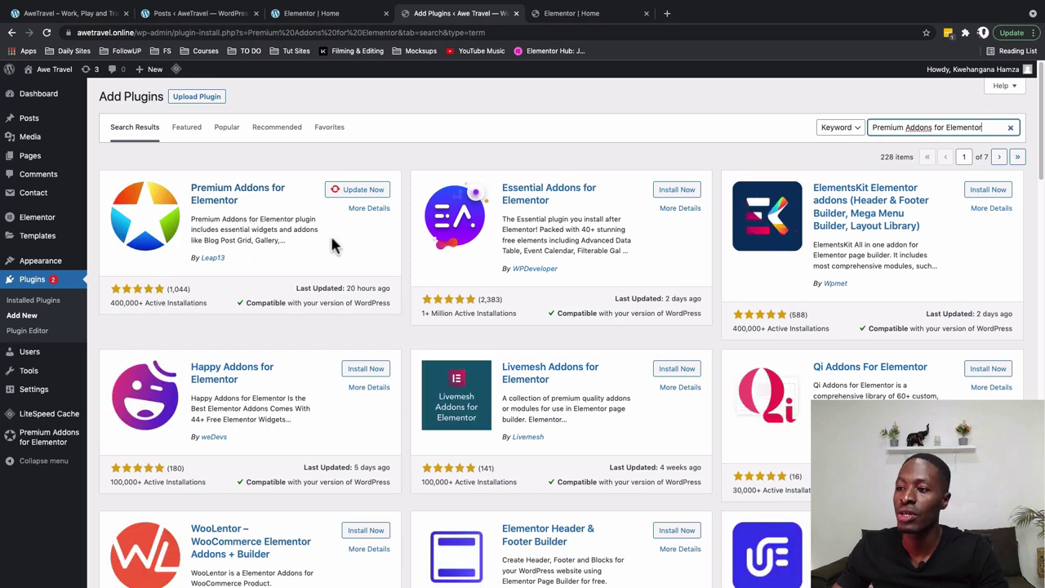
Turn on the Blog widget in Premium Addons > Widgets & Add-ons
{"action": "left_click", "coordinate": [36, 445]}
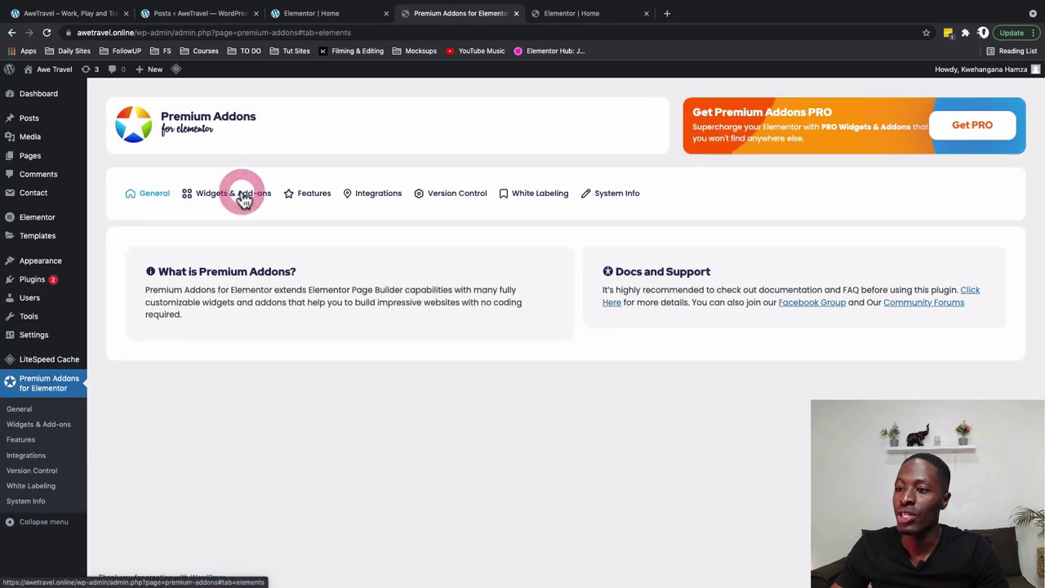
{"action": "left_click", "coordinate": [244, 201]}
{"action": "left_click", "coordinate": [557, 436]}
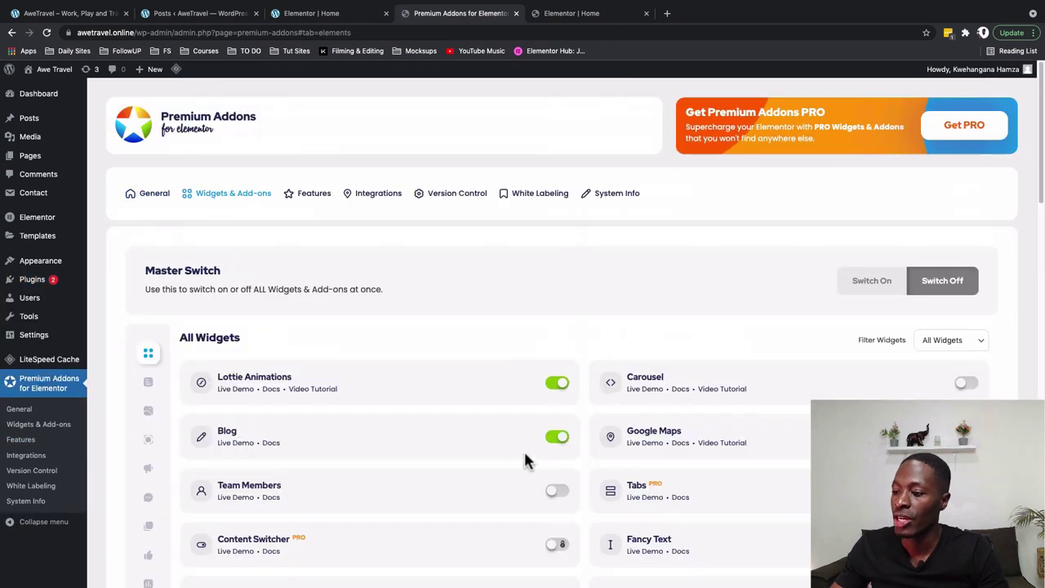
{"action": "left_click", "coordinate": [572, 13]}
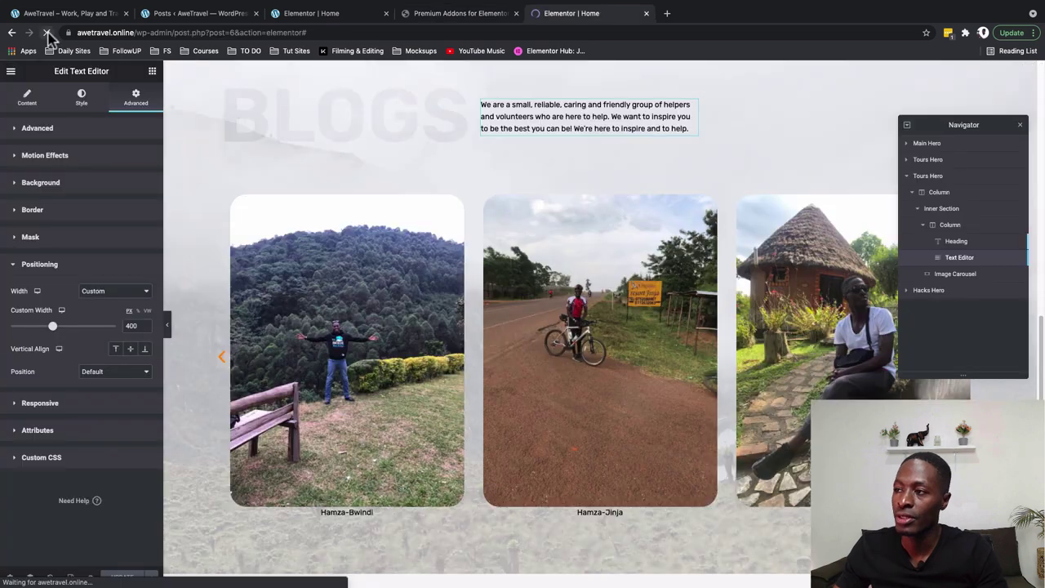
Reload the editor and delete the Image Carousel under the BLOGS heading
{"action": "left_click", "coordinate": [47, 33]}
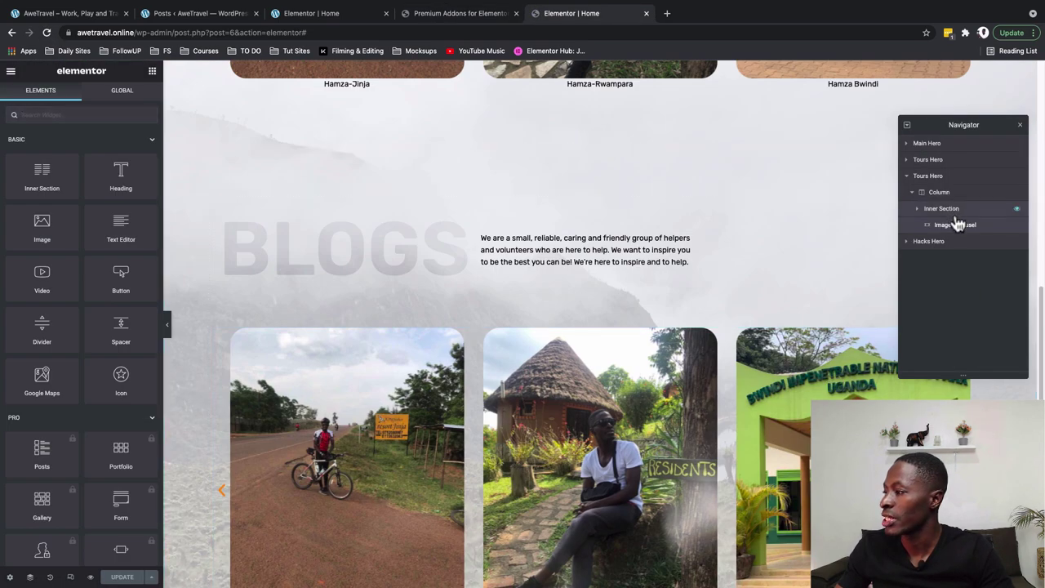
{"action": "right_click", "coordinate": [957, 225]}
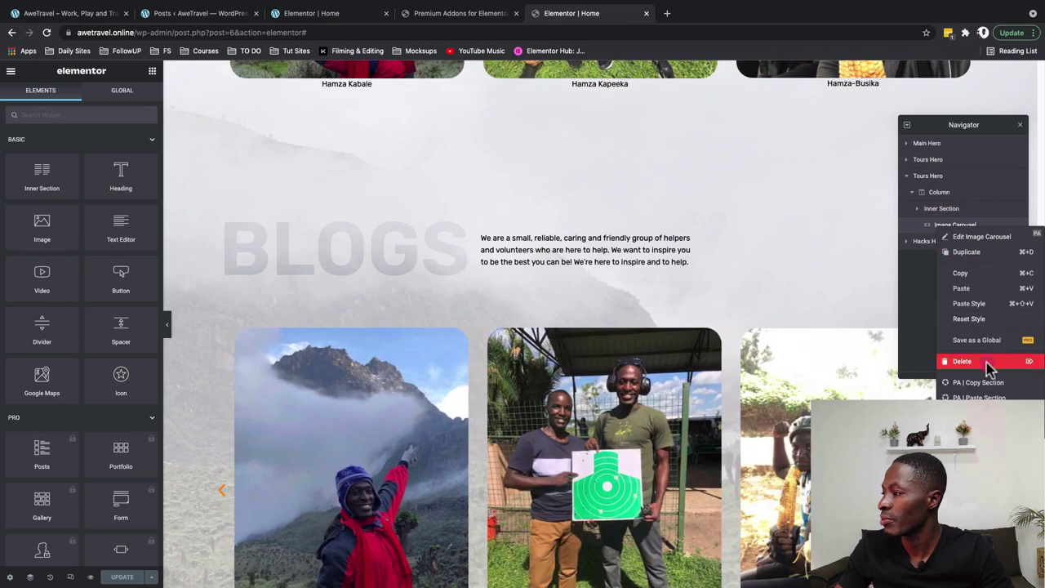
{"action": "left_click", "coordinate": [980, 362]}
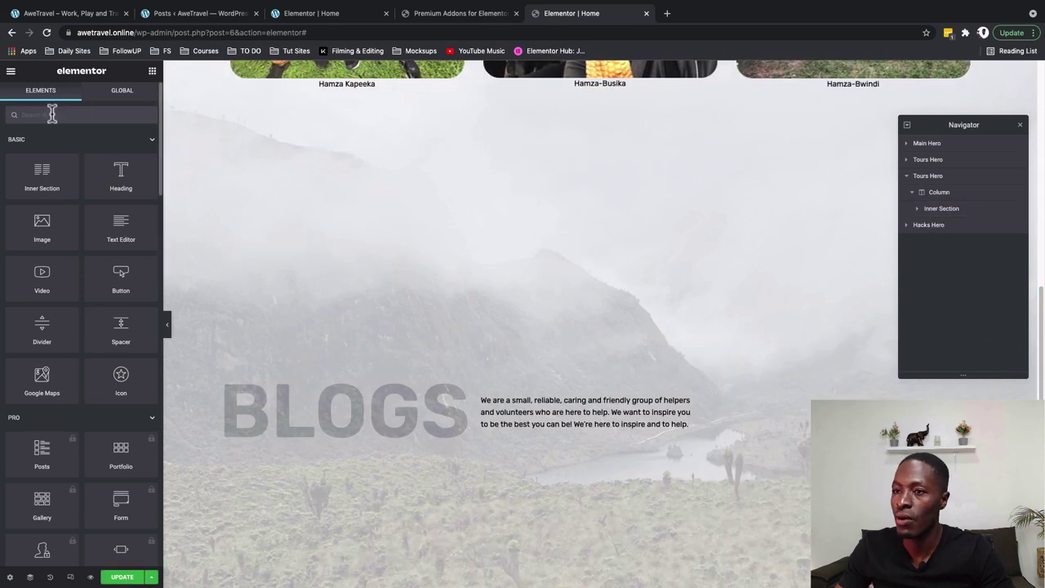
Search 'blog' in Elements and place a Premium Blog widget below the BLOGS heading
{"action": "left_click", "coordinate": [51, 114]}
{"action": "type", "text": "blog"}
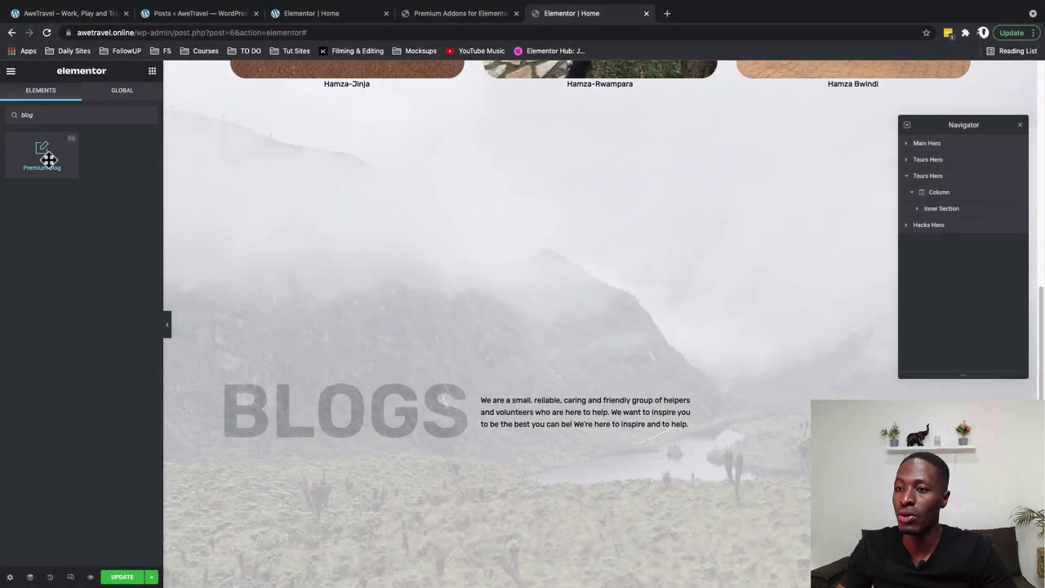
{"action": "left_click_drag", "start_coordinate": [46, 159], "coordinate": [451, 482]}
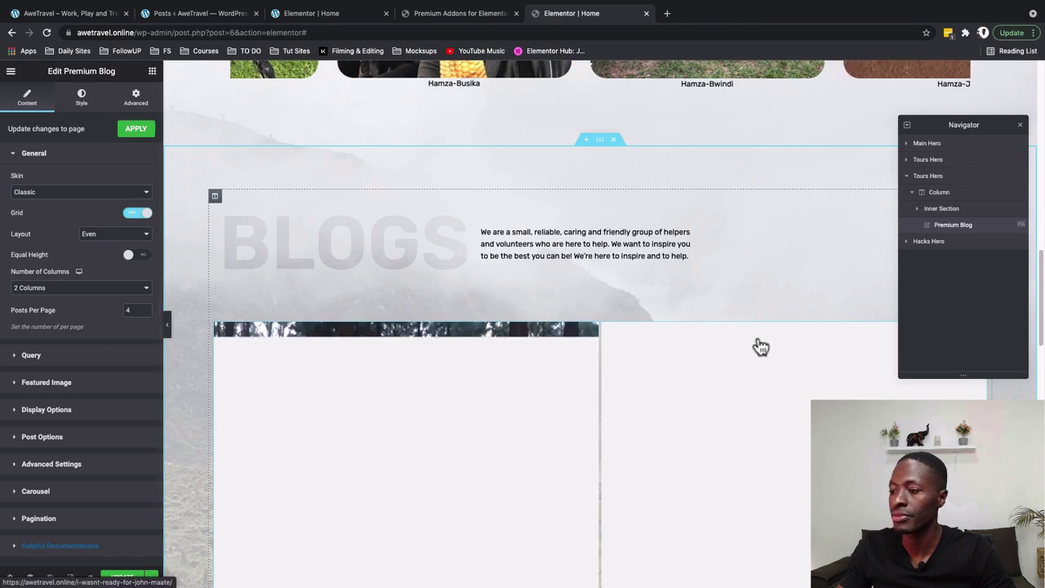
{"action": "scroll", "coordinate": [761, 345], "scroll_direction": "down", "scroll_amount": 1}
{"action": "scroll", "coordinate": [761, 346], "scroll_direction": "down", "scroll_amount": 1}
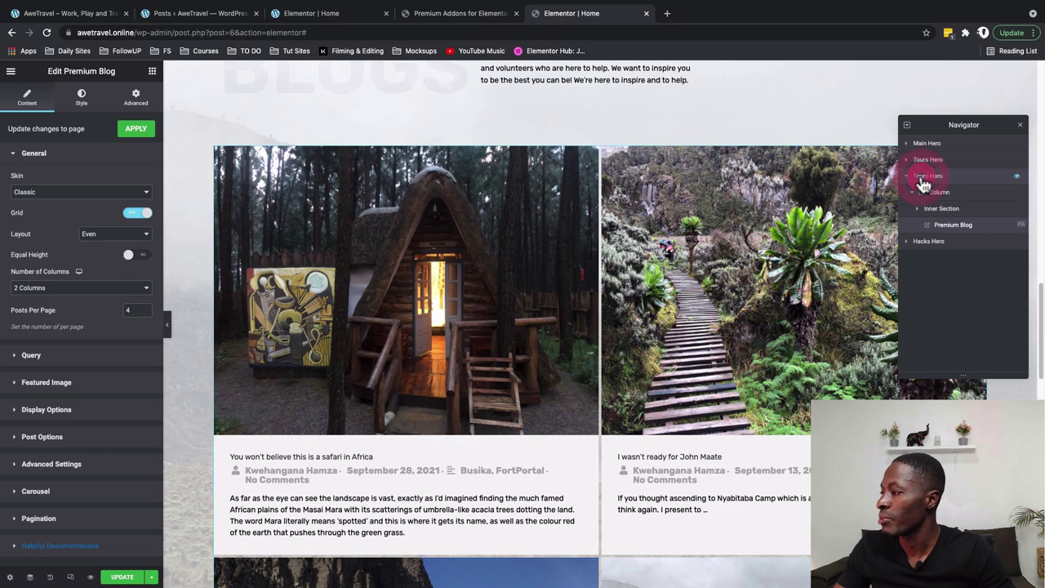
Duplicate the BLOGS inner section below the original header row
{"action": "double_click", "coordinate": [924, 178]}
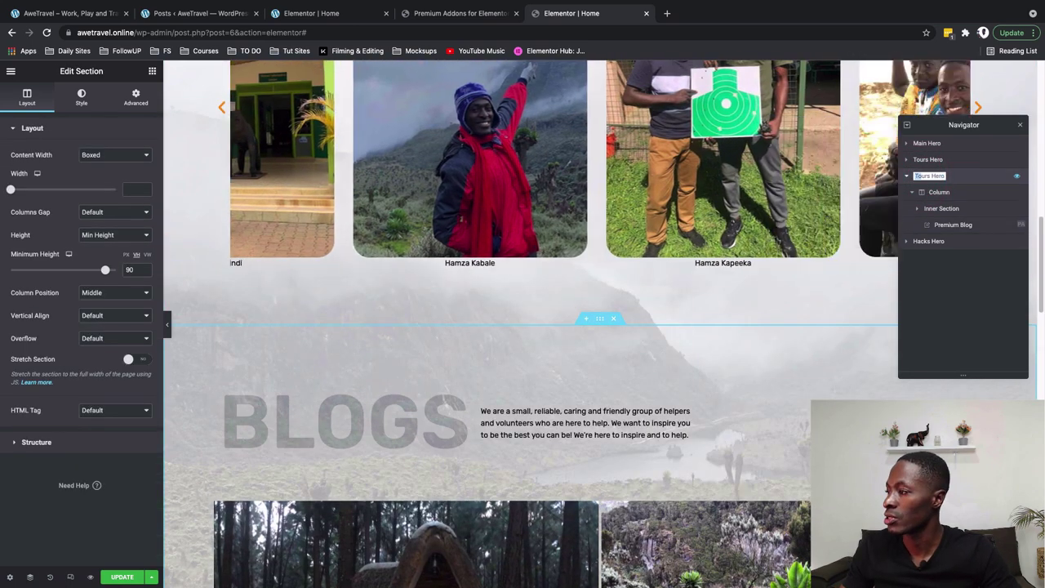
{"action": "left_click", "coordinate": [1020, 124]}
{"action": "scroll", "coordinate": [533, 222], "scroll_direction": "down", "scroll_amount": 4}
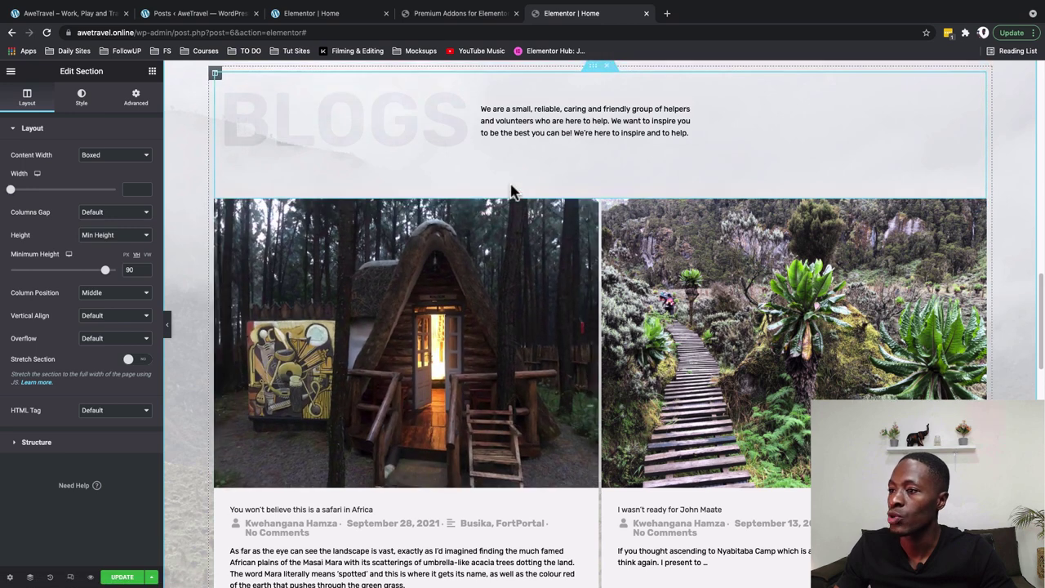
{"action": "scroll", "coordinate": [513, 196], "scroll_direction": "up", "scroll_amount": 1}
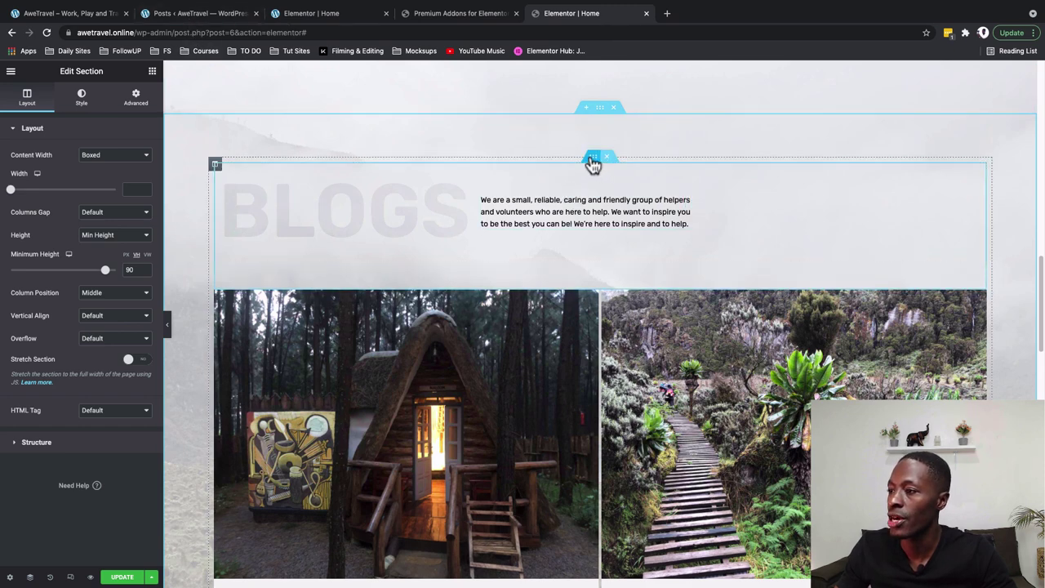
{"action": "right_click", "coordinate": [593, 161]}
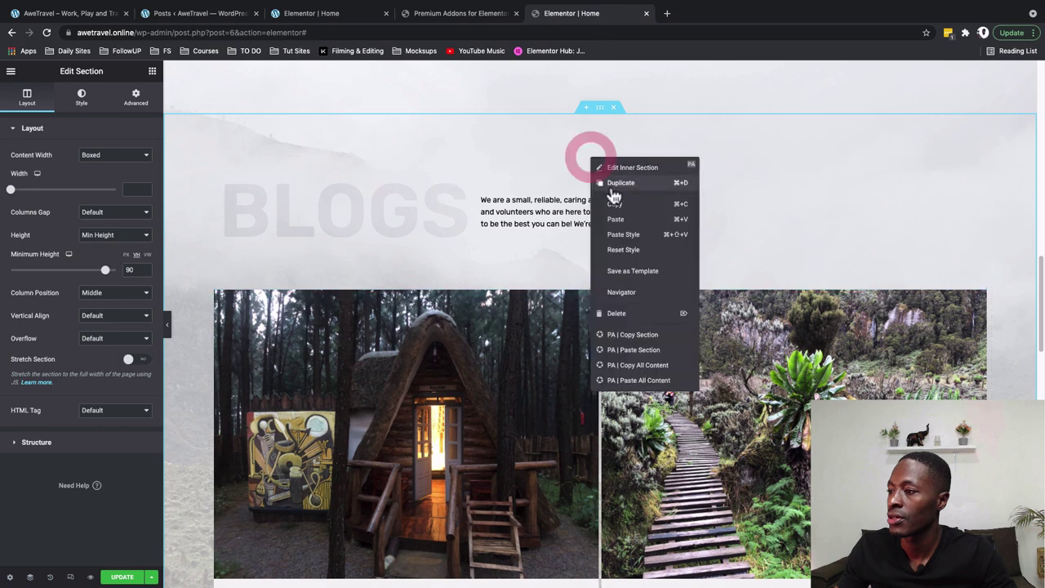
{"action": "left_click_drag", "start_coordinate": [611, 196], "coordinate": [582, 310]}
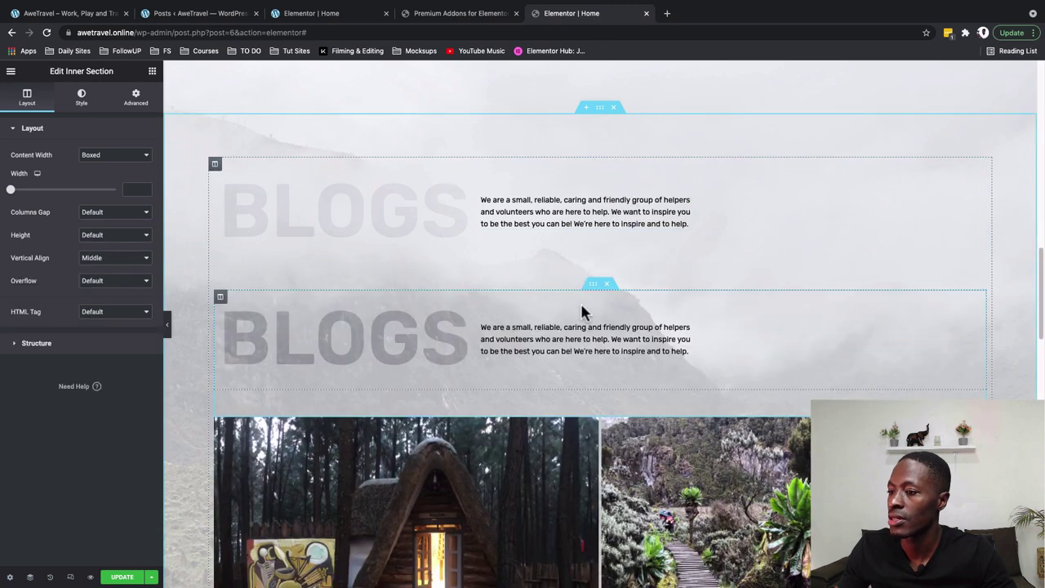
Add a second column to the copied row and delete its duplicated heading and text
{"action": "right_click", "coordinate": [221, 299]}
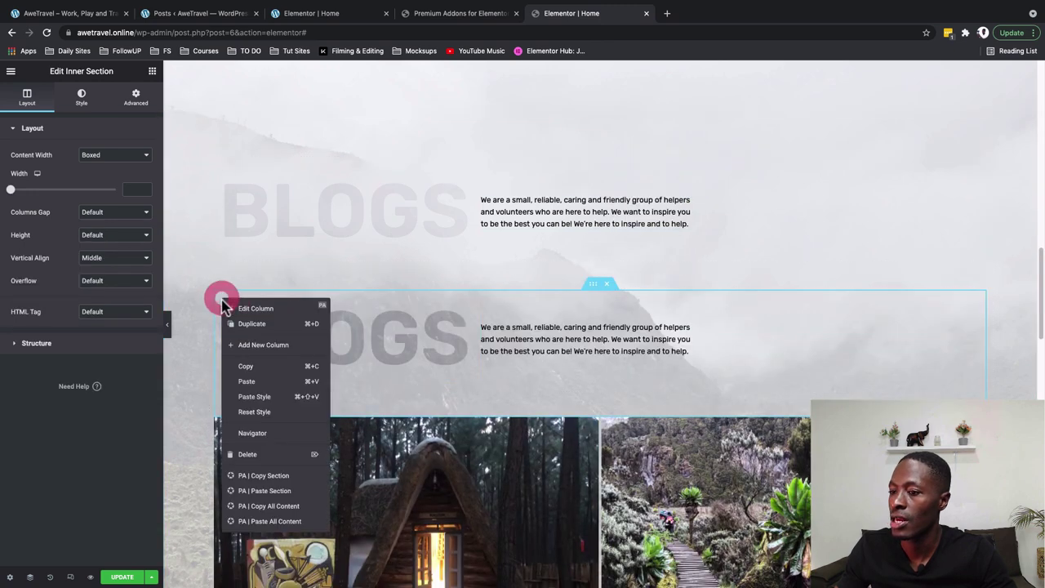
{"action": "left_click", "coordinate": [259, 346]}
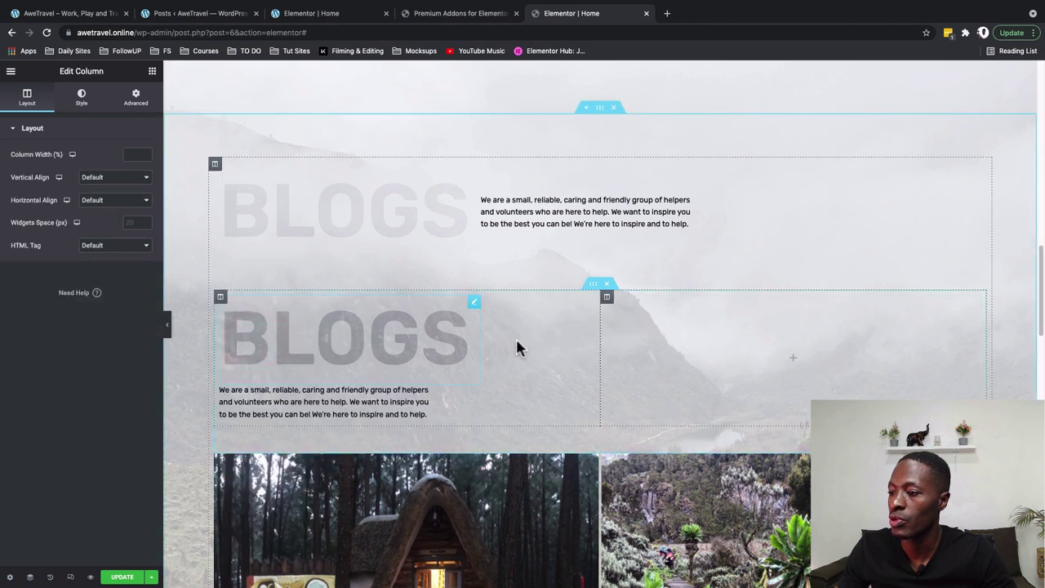
{"action": "right_click", "coordinate": [480, 307]}
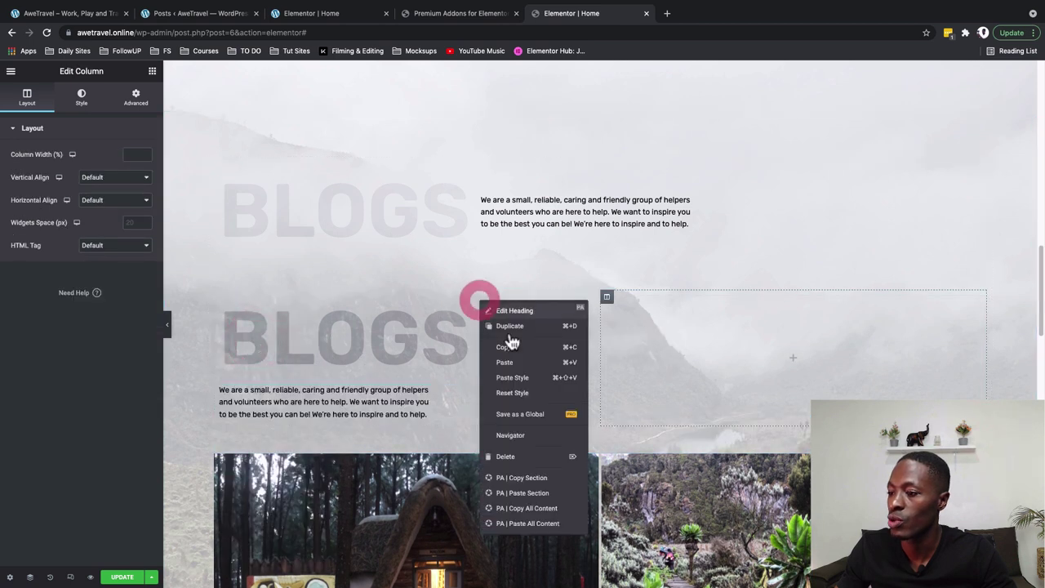
{"action": "left_click", "coordinate": [508, 456]}
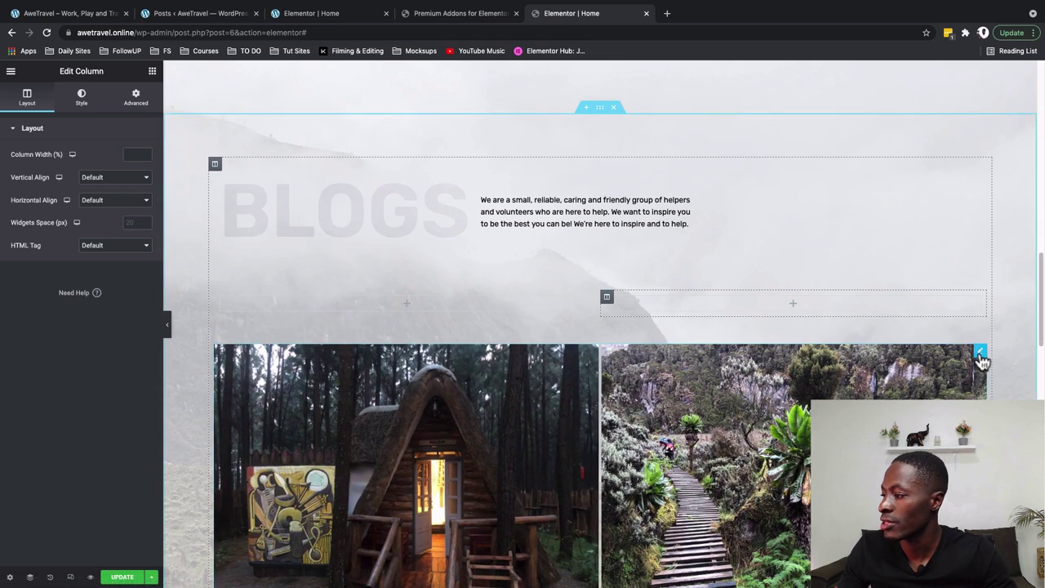
Move the Premium Blog grid into the new left column and paste a copy into the right column
{"action": "left_click_drag", "start_coordinate": [980, 351], "coordinate": [397, 448]}
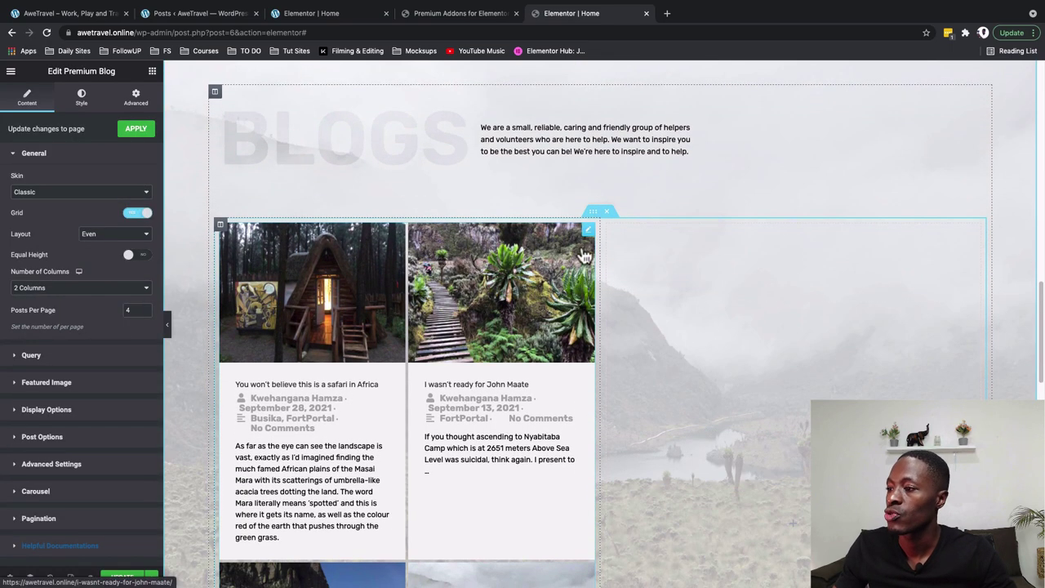
{"action": "right_click", "coordinate": [590, 235]}
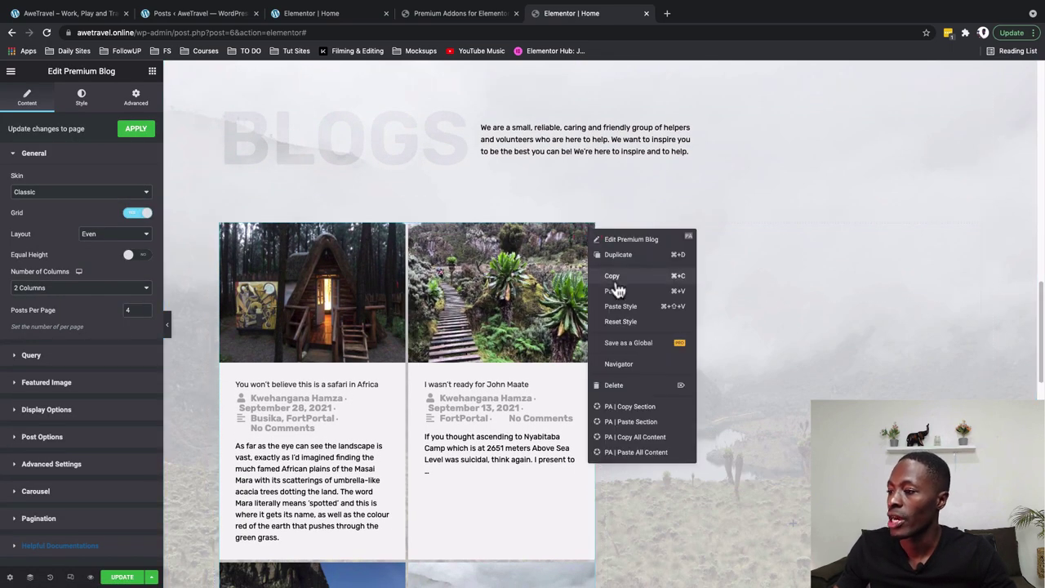
{"action": "left_click", "coordinate": [614, 277]}
{"action": "right_click", "coordinate": [611, 230]}
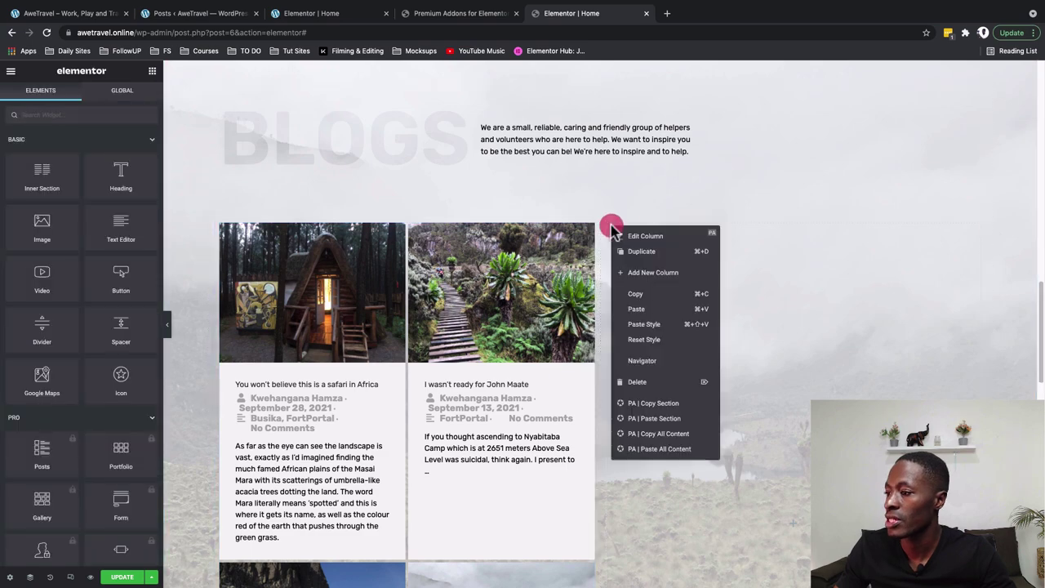
{"action": "left_click", "coordinate": [636, 309]}
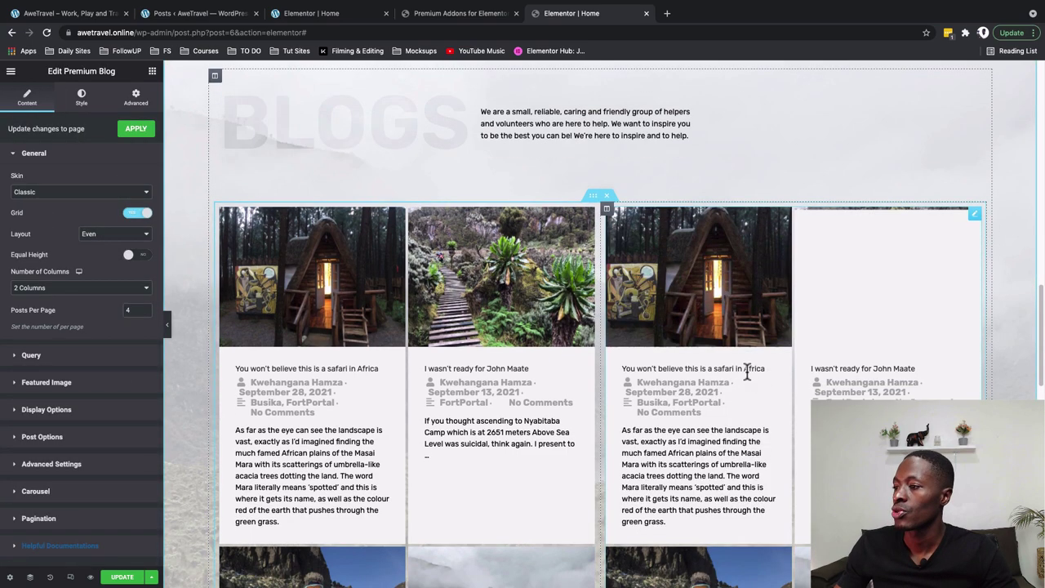
{"action": "scroll", "coordinate": [742, 371], "scroll_direction": "down", "scroll_amount": 3}
{"action": "scroll", "coordinate": [740, 369], "scroll_direction": "up", "scroll_amount": 3}
Set the left column's width to 70%
{"action": "left_click", "coordinate": [409, 210]}
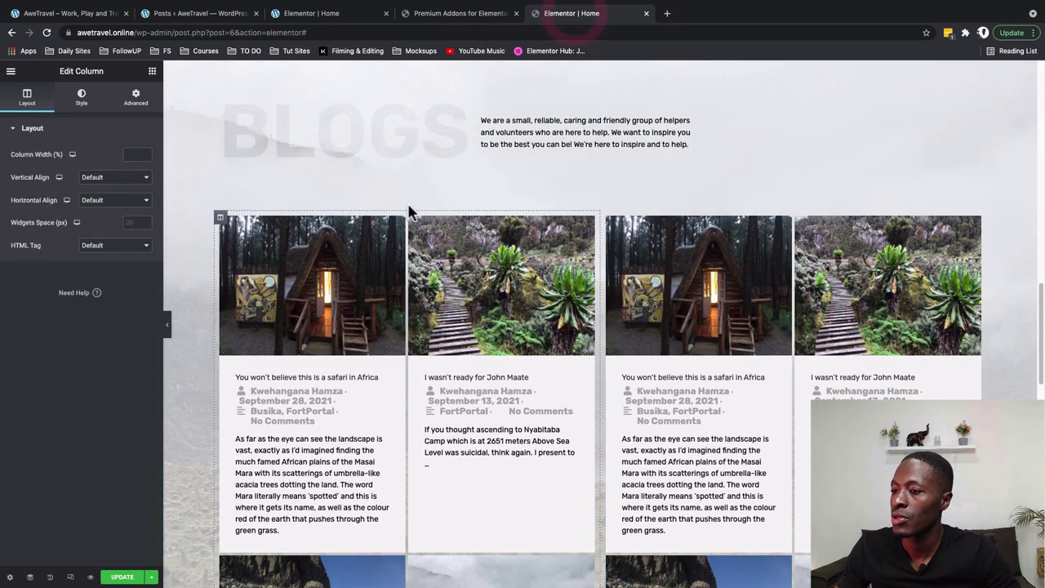
{"action": "left_click", "coordinate": [220, 217]}
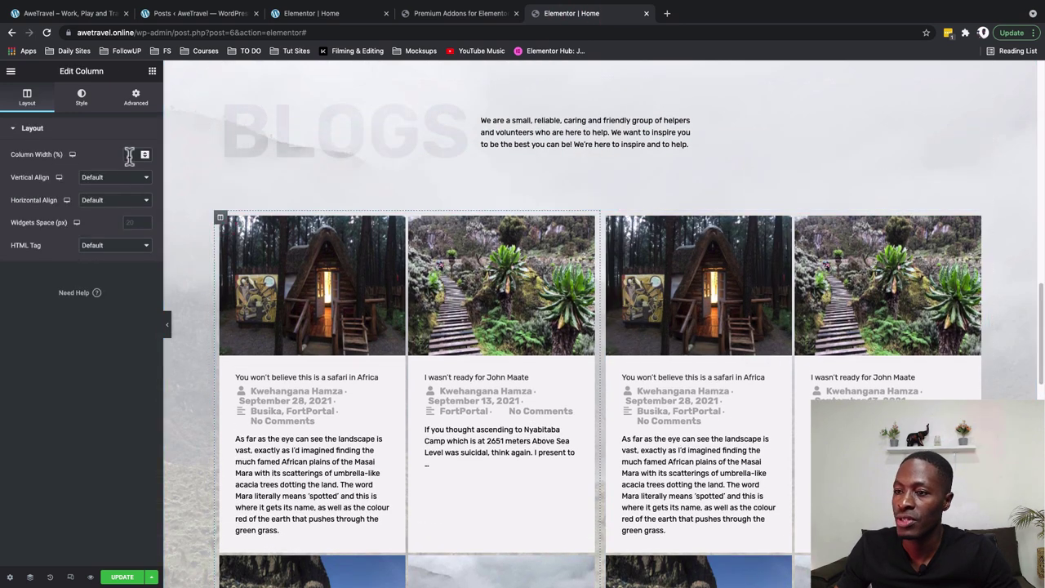
{"action": "type", "text": "70"}
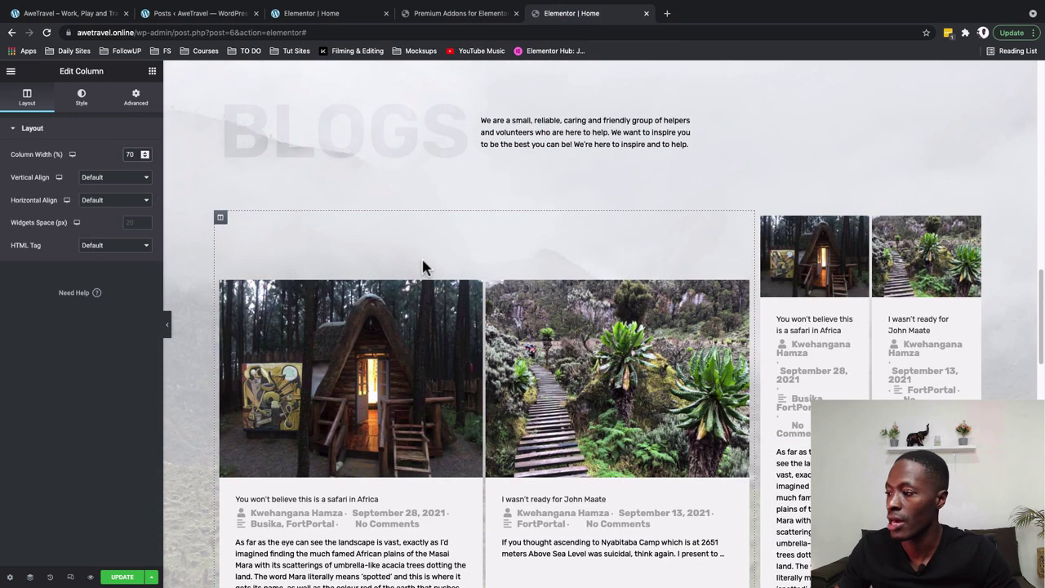
{"action": "scroll", "coordinate": [619, 282], "scroll_direction": "down", "scroll_amount": 2}
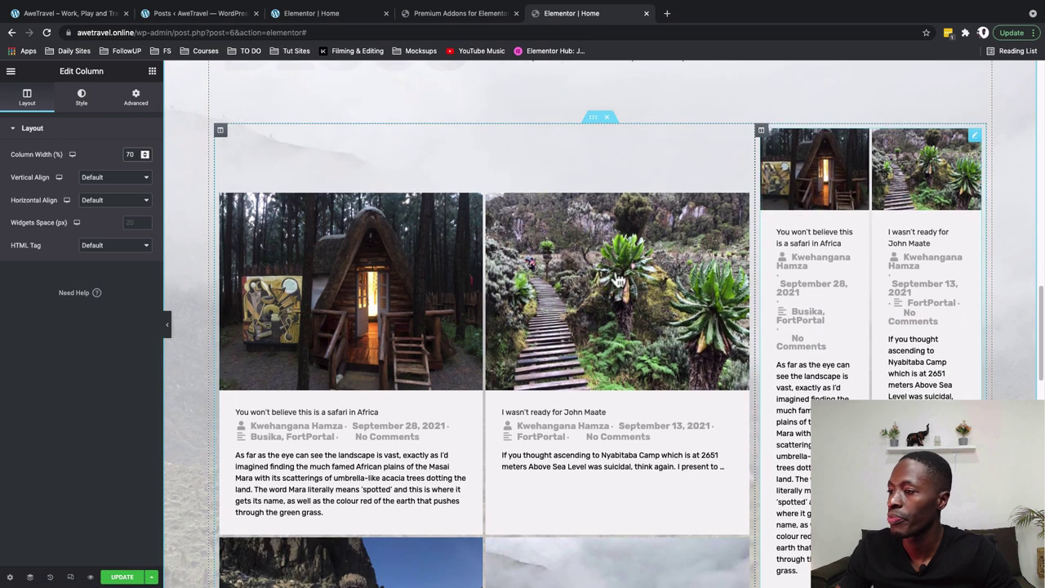
Give the left Premium Blog grid Masonry layout with 3 columns and enable its carousel
{"action": "left_click", "coordinate": [618, 282]}
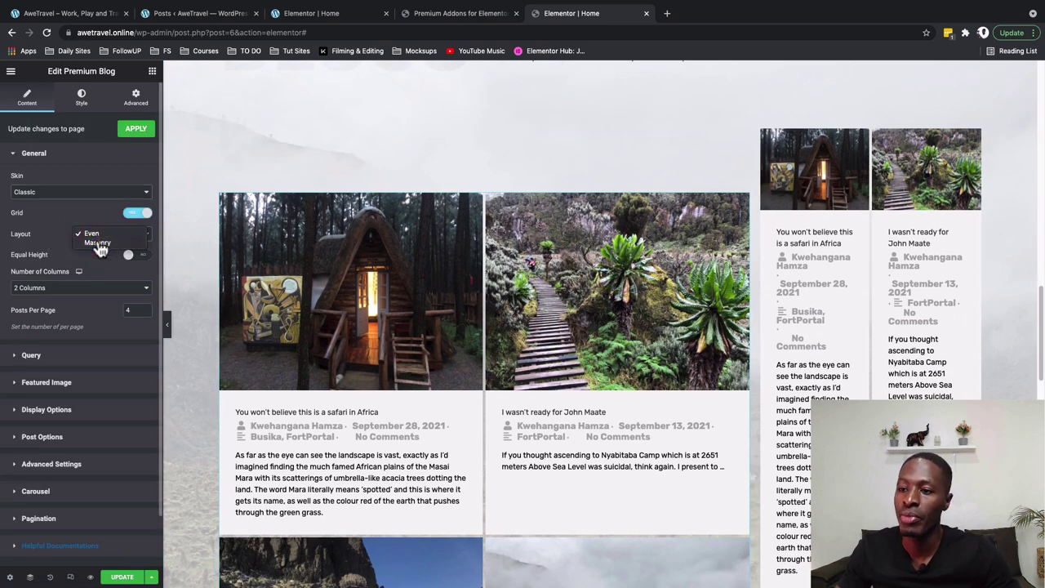
{"action": "left_click", "coordinate": [95, 242]}
{"action": "left_click", "coordinate": [93, 272]}
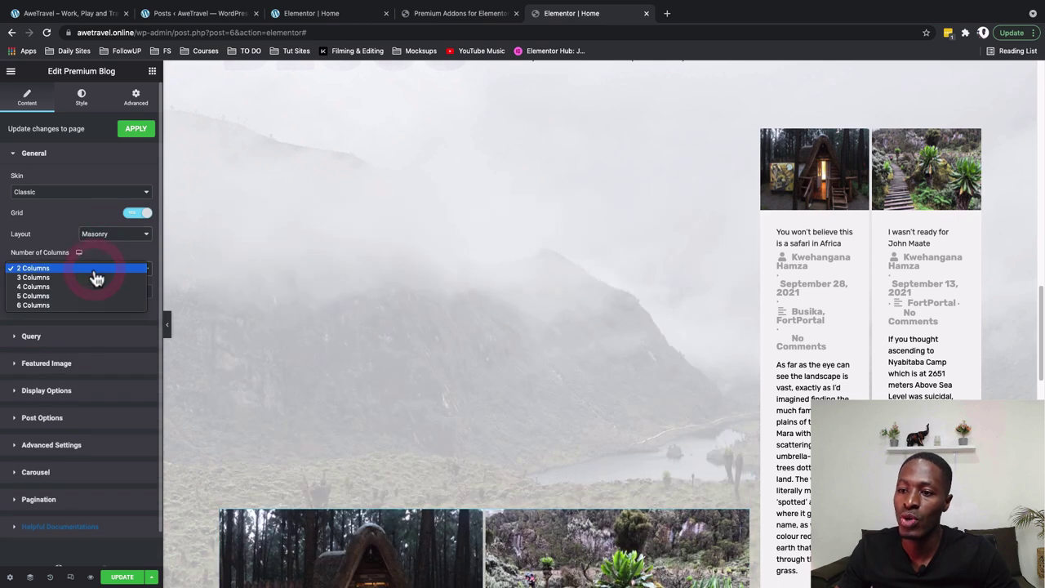
{"action": "left_click", "coordinate": [96, 280]}
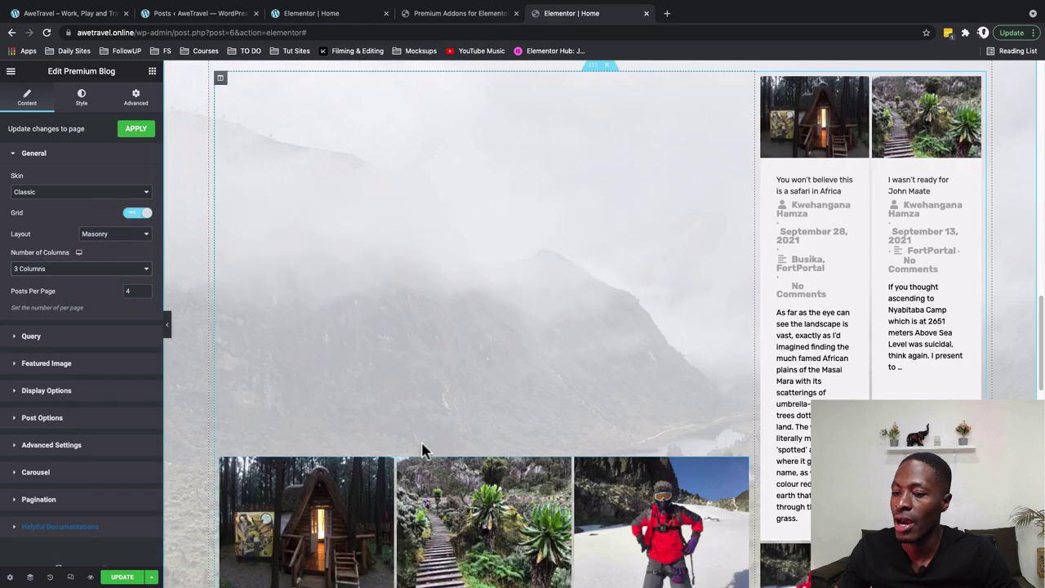
{"action": "scroll", "coordinate": [297, 444], "scroll_direction": "down", "scroll_amount": 3}
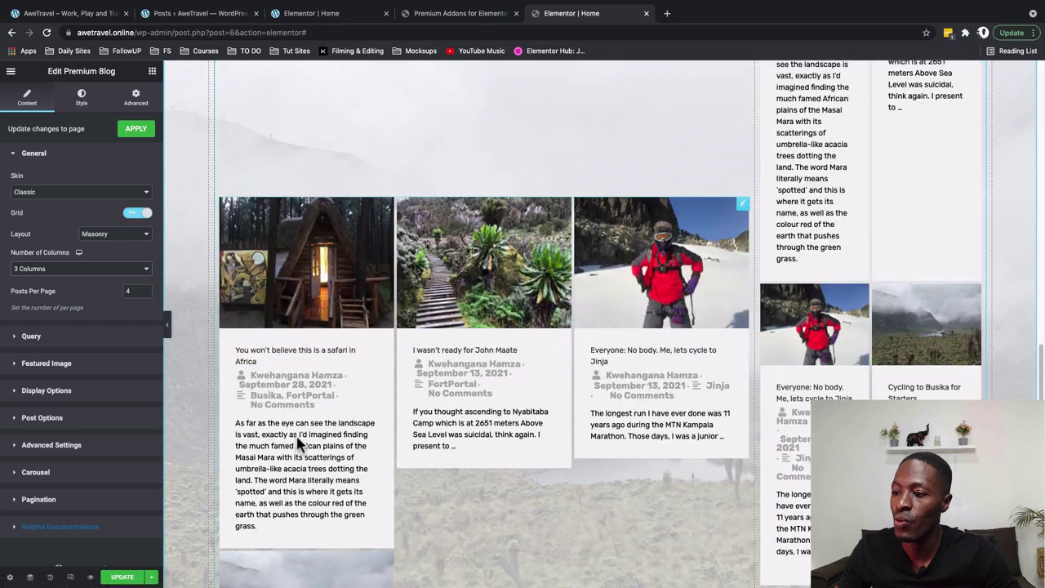
{"action": "left_click", "coordinate": [36, 473]}
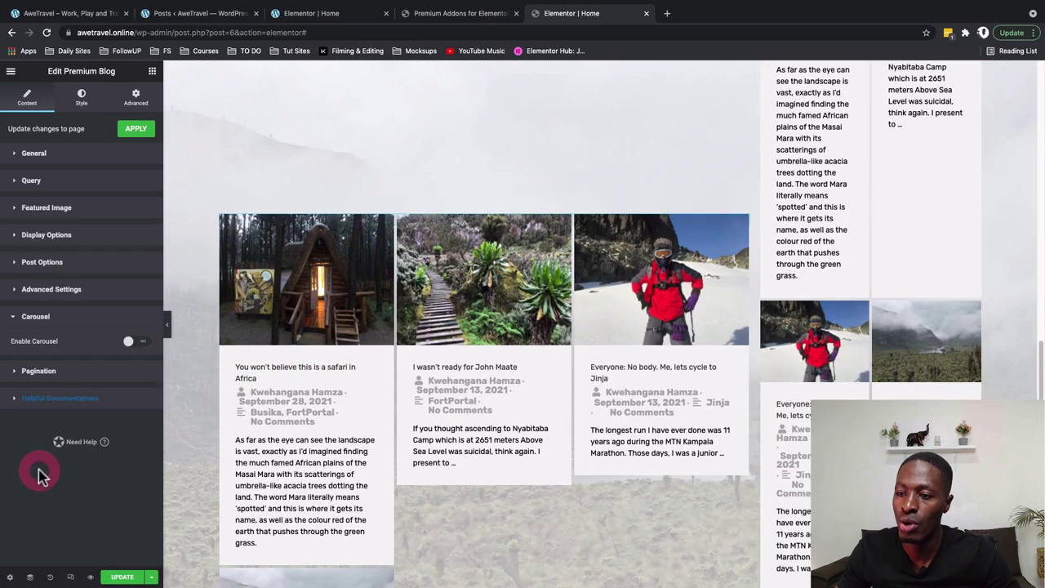
{"action": "left_click", "coordinate": [144, 344]}
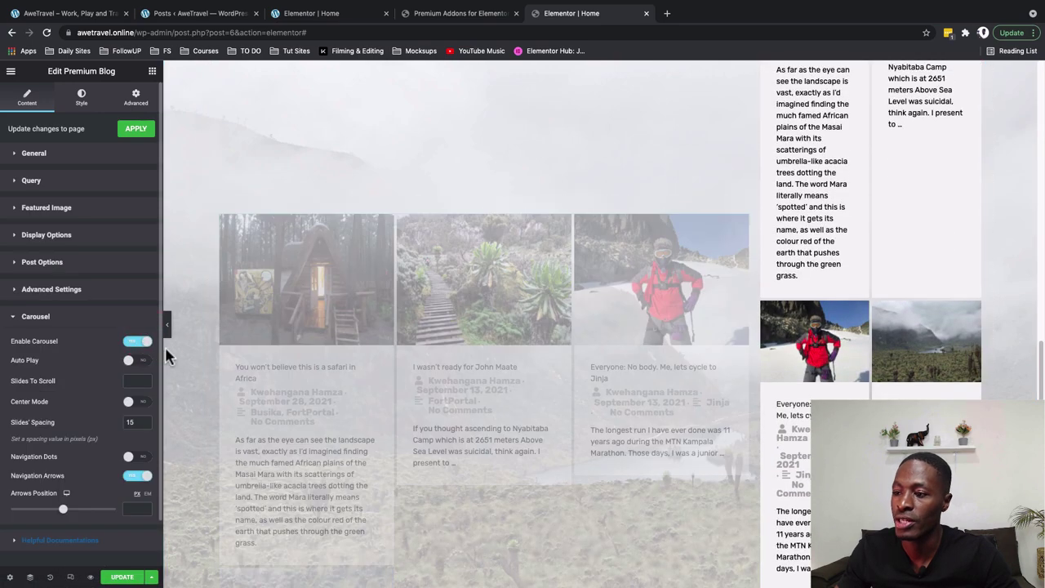
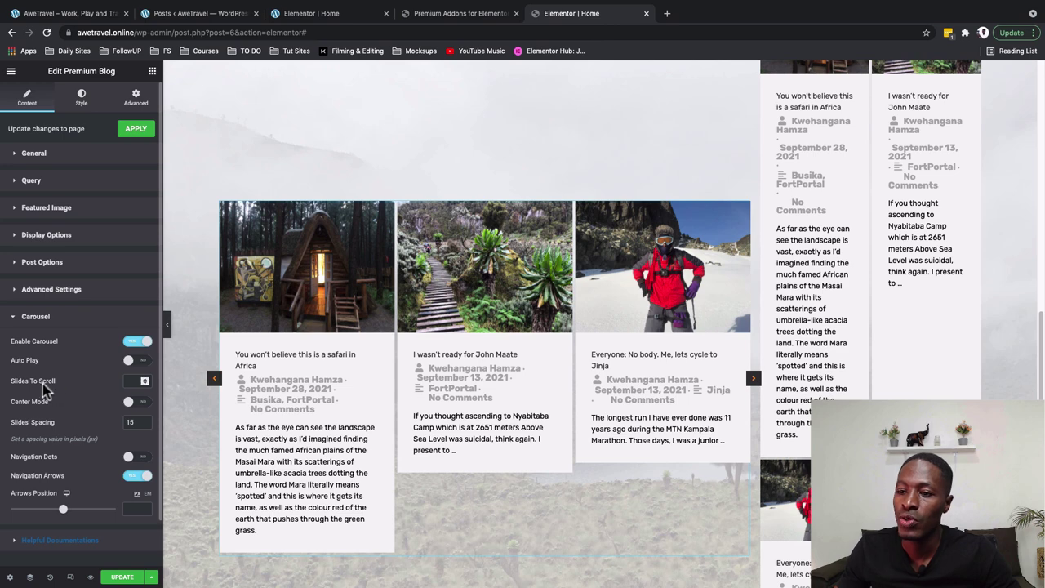
Turn on carousel autoplay at 5000 ms, scroll one slide at a time, and set arrows position to 10 px
{"action": "left_click", "coordinate": [144, 361]}
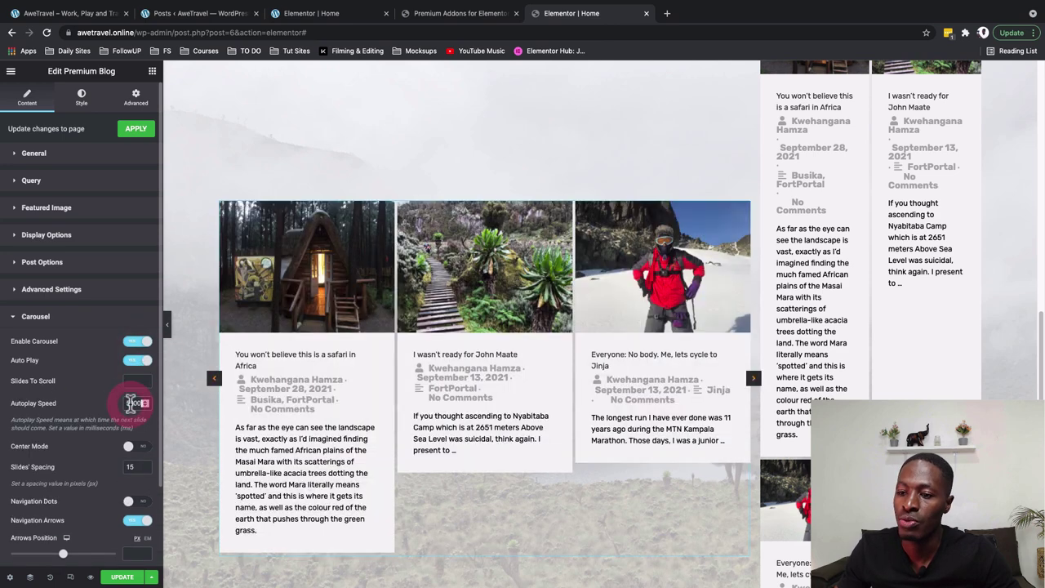
{"action": "left_click", "coordinate": [127, 403]}
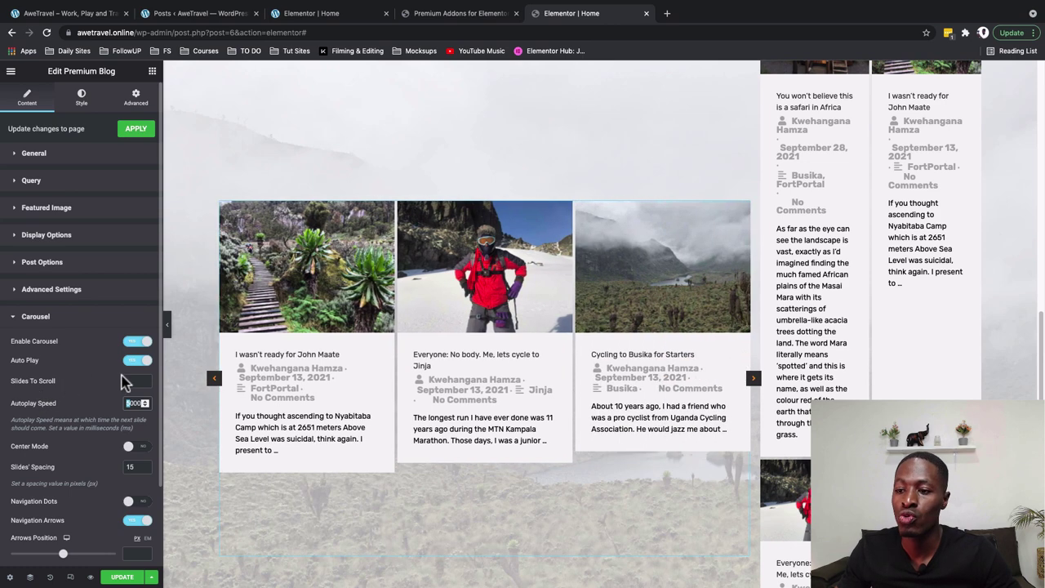
{"action": "left_click", "coordinate": [135, 382]}
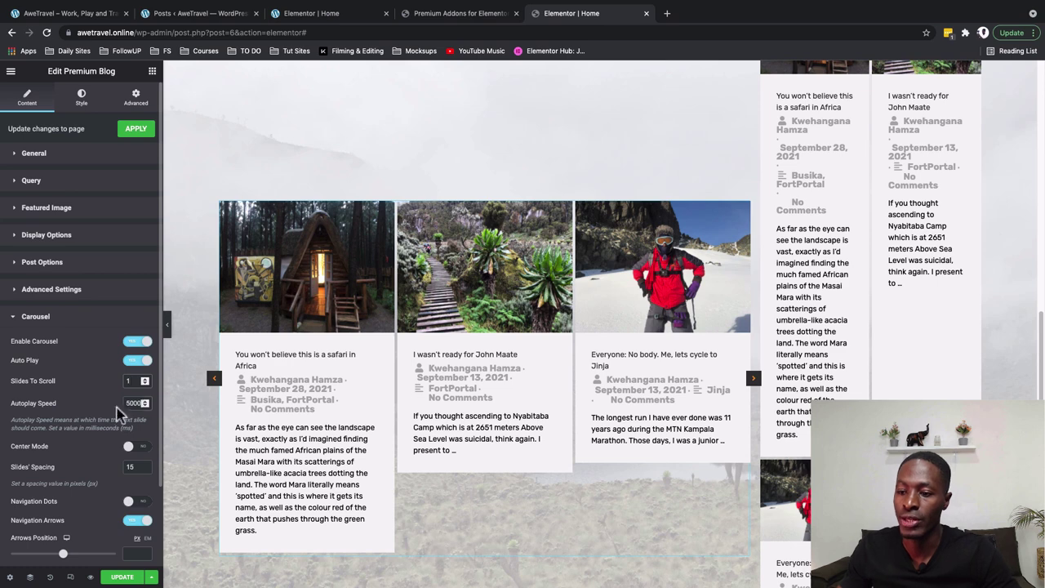
{"action": "scroll", "coordinate": [88, 480], "scroll_direction": "down", "scroll_amount": 2}
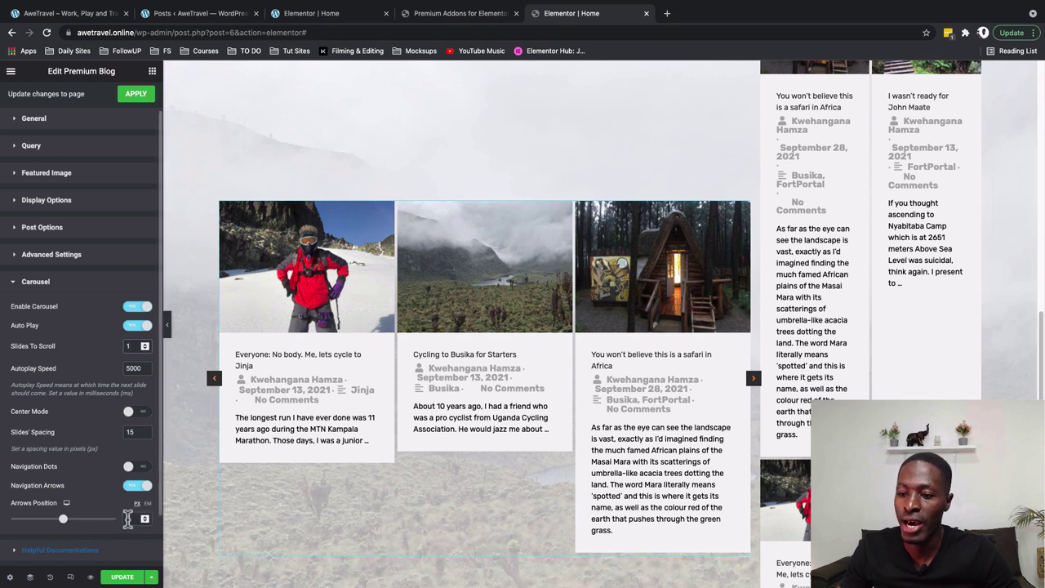
{"action": "type", "text": "0"}
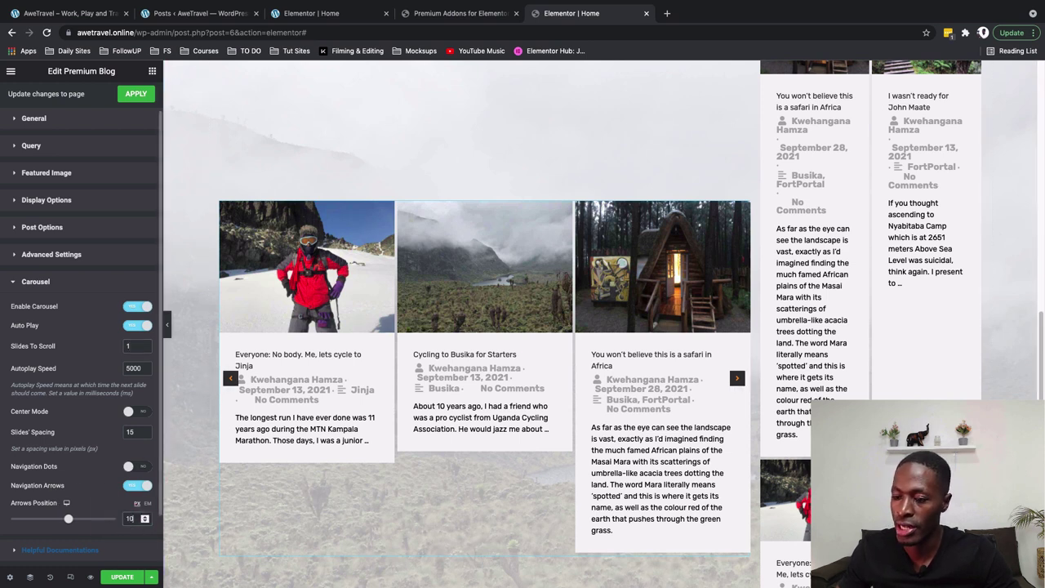
{"action": "type", "text": "-"}
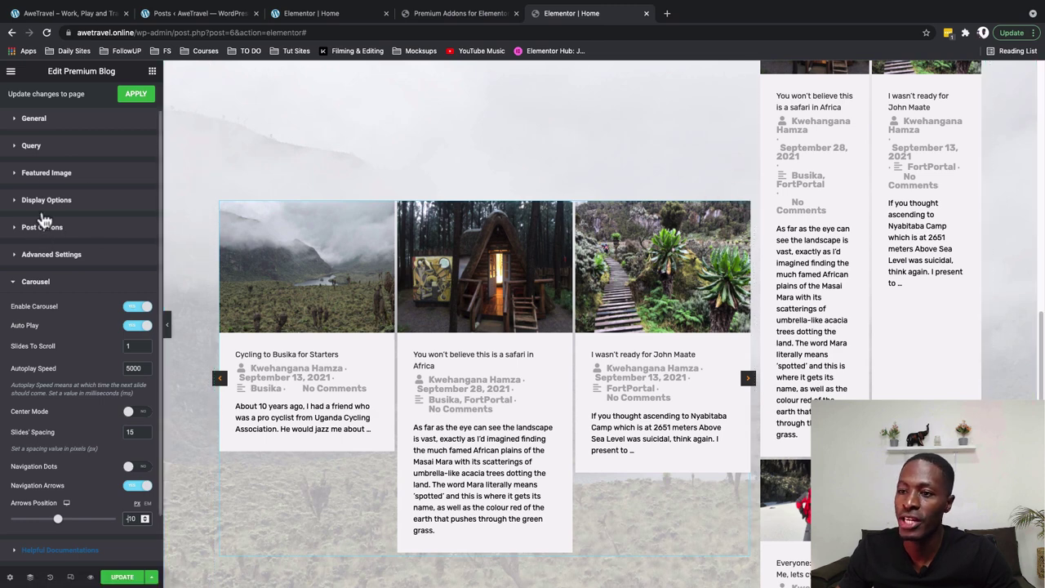
Give the featured images the Bright hover effect and a 300 px height
{"action": "left_click", "coordinate": [48, 174]}
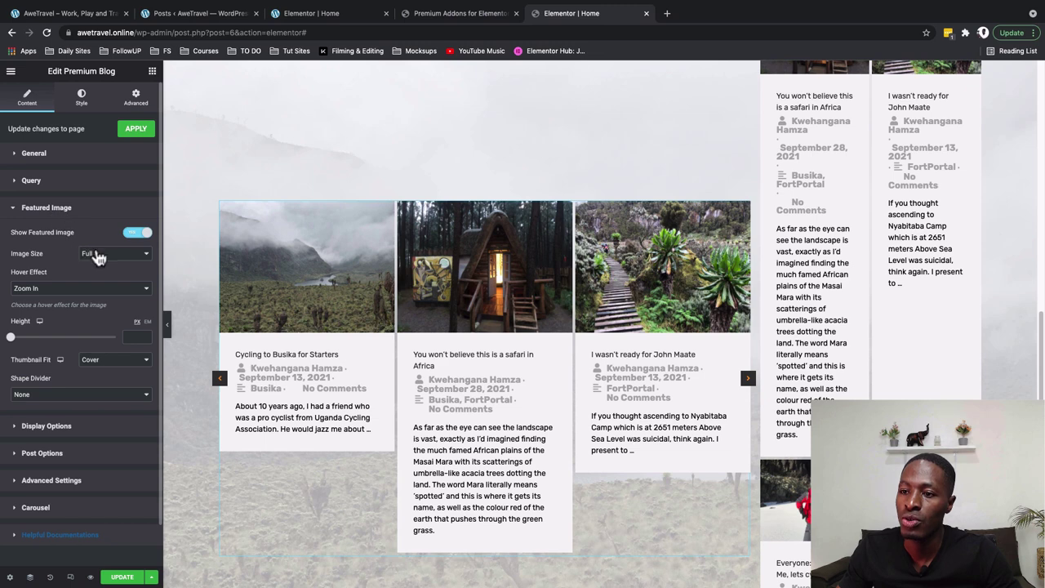
{"action": "left_click", "coordinate": [38, 290]}
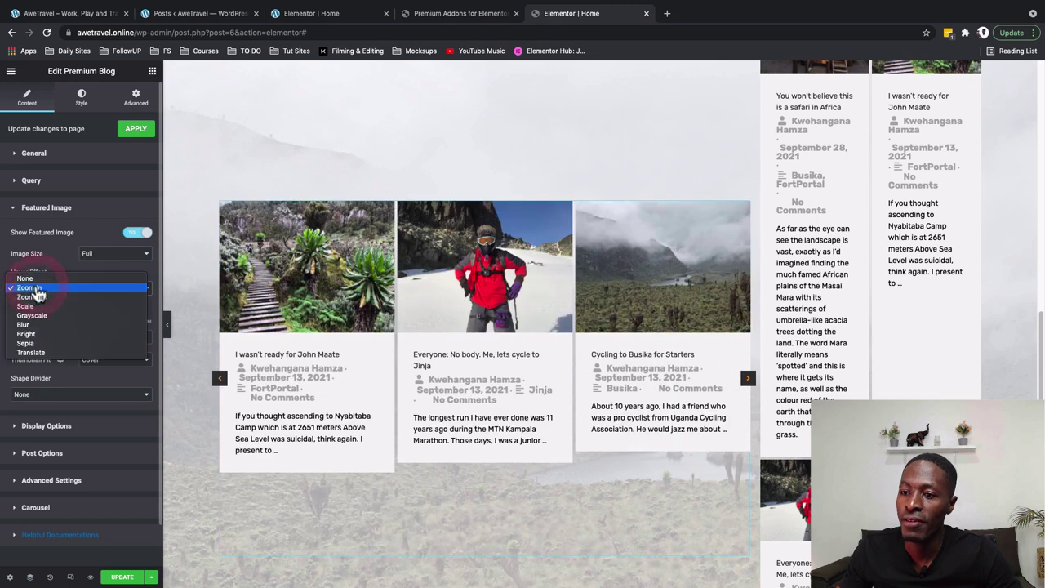
{"action": "left_click", "coordinate": [50, 334]}
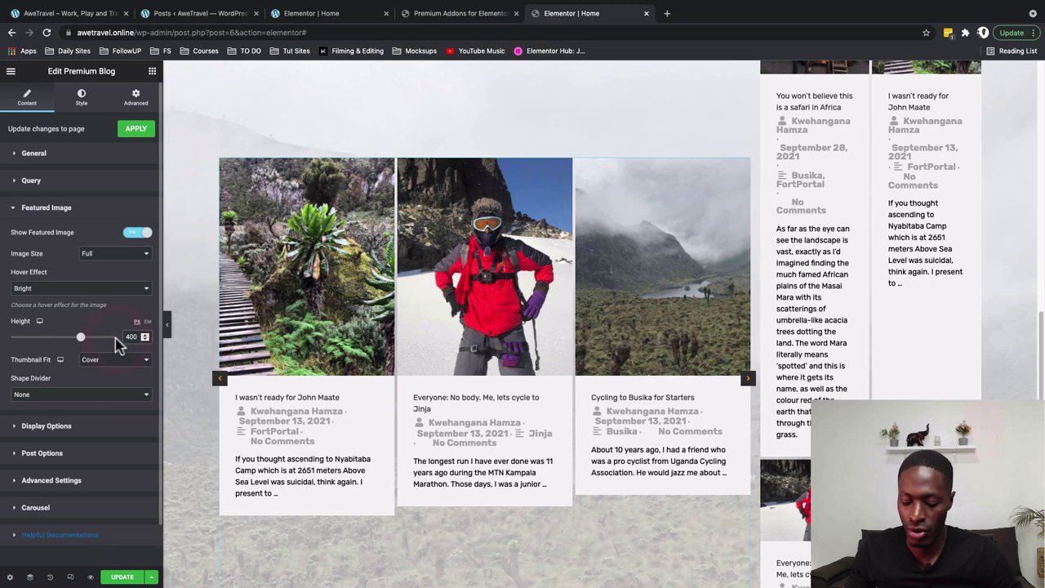
{"action": "type", "text": "300"}
Keep thumbnail fit at Cover and the shape divider at None
{"action": "left_click", "coordinate": [94, 363]}
{"action": "left_click", "coordinate": [93, 375]}
{"action": "left_click", "coordinate": [88, 398]}
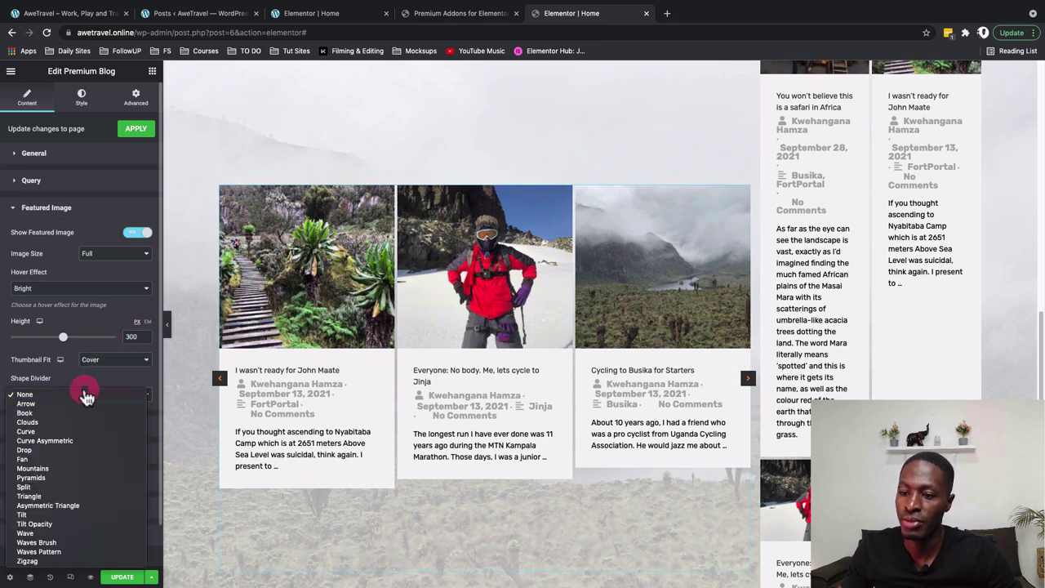
{"action": "left_click", "coordinate": [87, 403]}
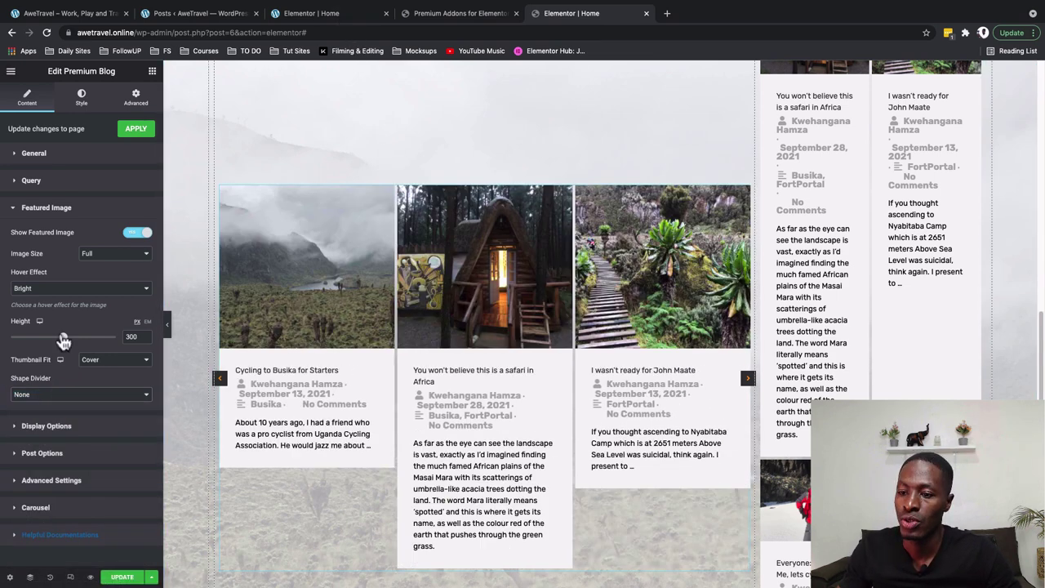
{"action": "left_click", "coordinate": [46, 426]}
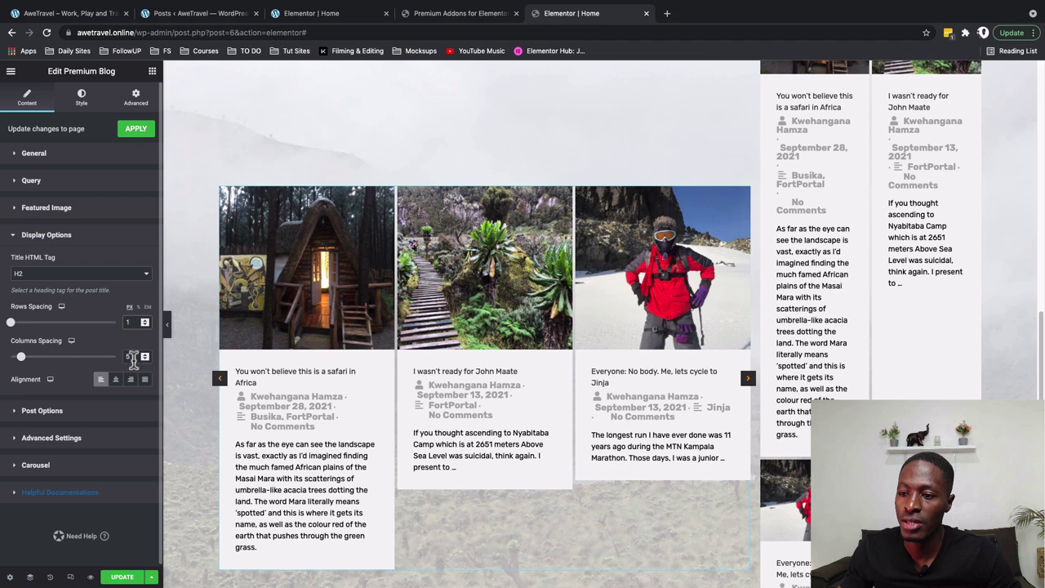
Set the carousel columns spacing to 50
{"action": "left_click", "coordinate": [133, 322]}
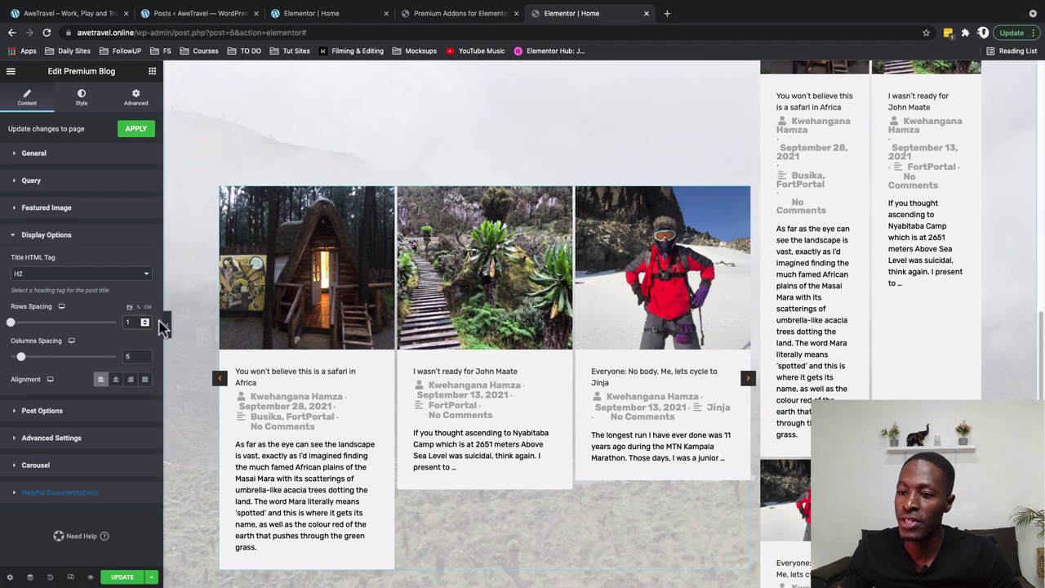
{"action": "left_click", "coordinate": [132, 357]}
{"action": "type", "text": "50"}
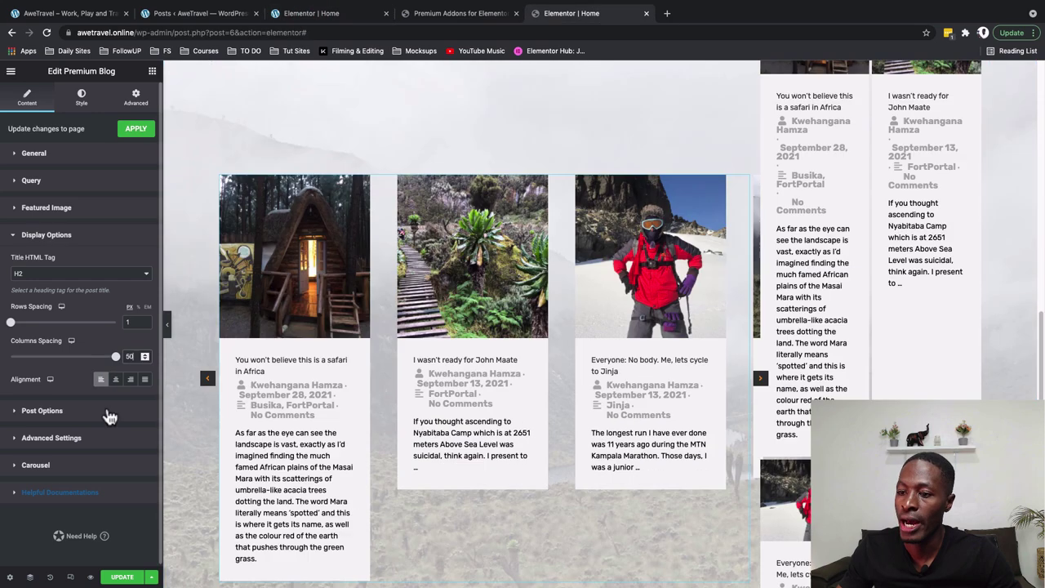
Hide the categories and comments metadata on the carousel cards
{"action": "left_click", "coordinate": [81, 411]}
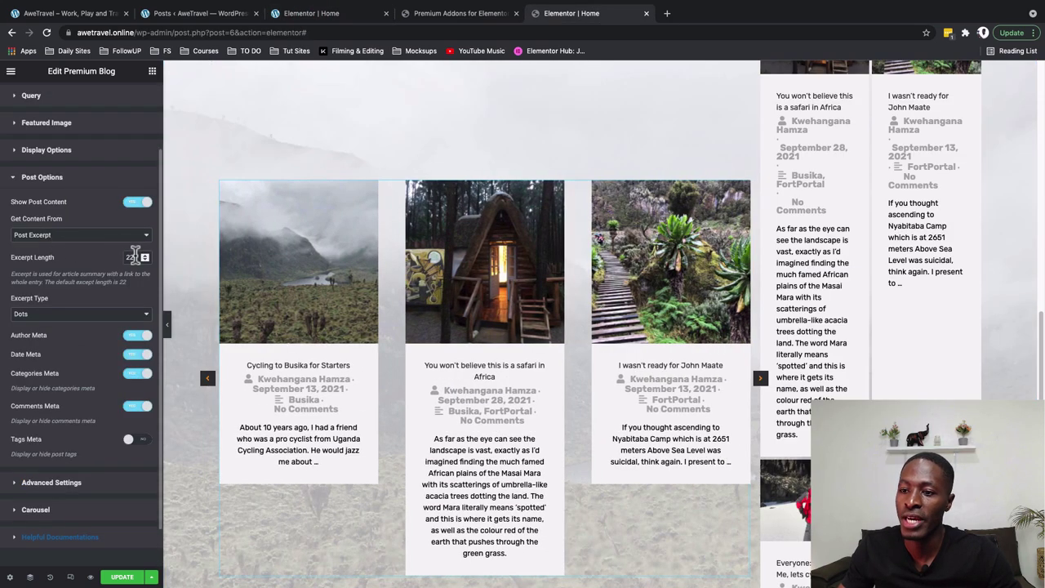
{"action": "left_click", "coordinate": [133, 376]}
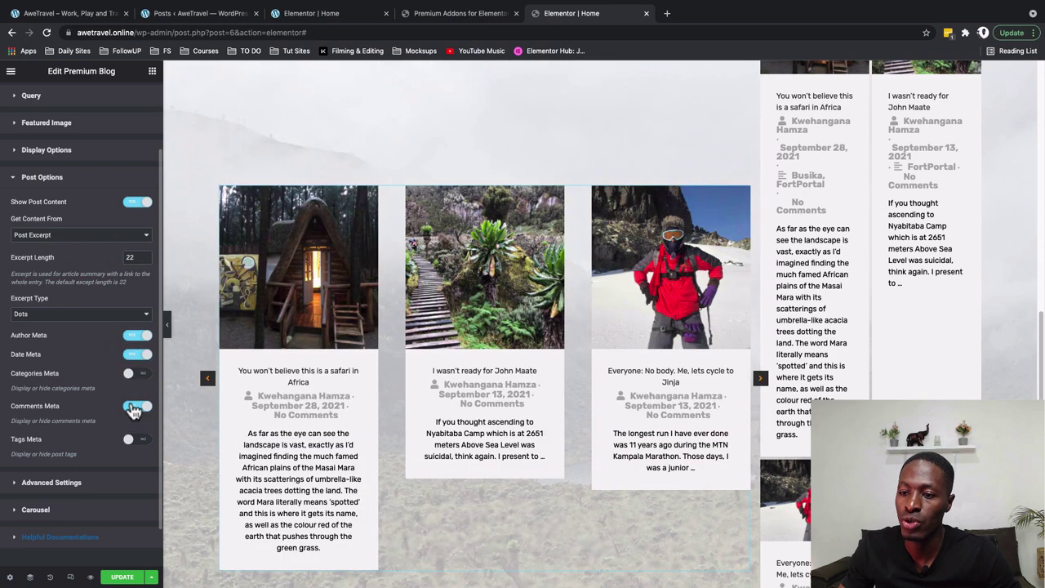
{"action": "left_click", "coordinate": [133, 406]}
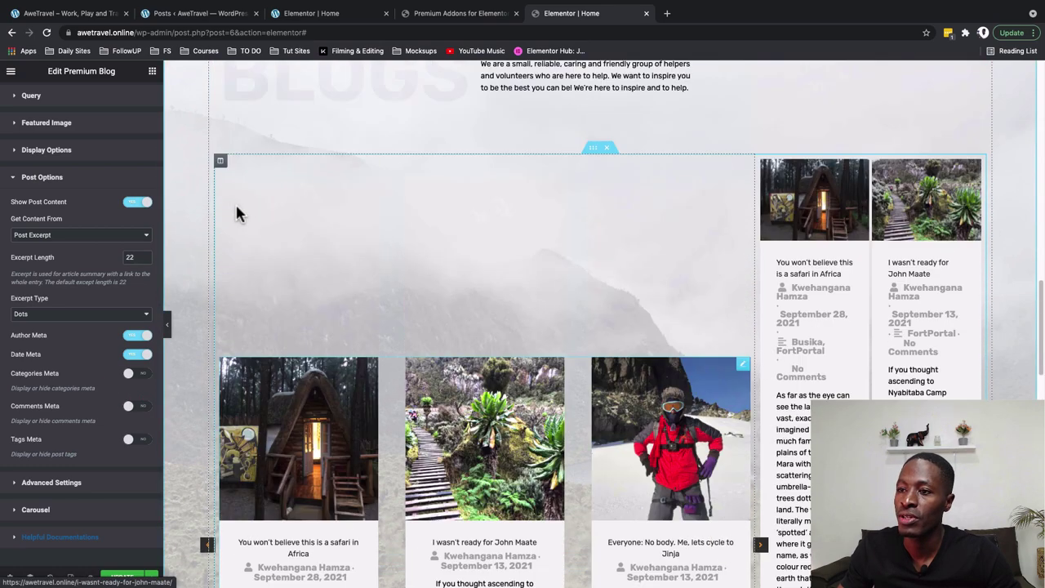
{"action": "scroll", "coordinate": [73, 245], "scroll_direction": "down", "scroll_amount": 1}
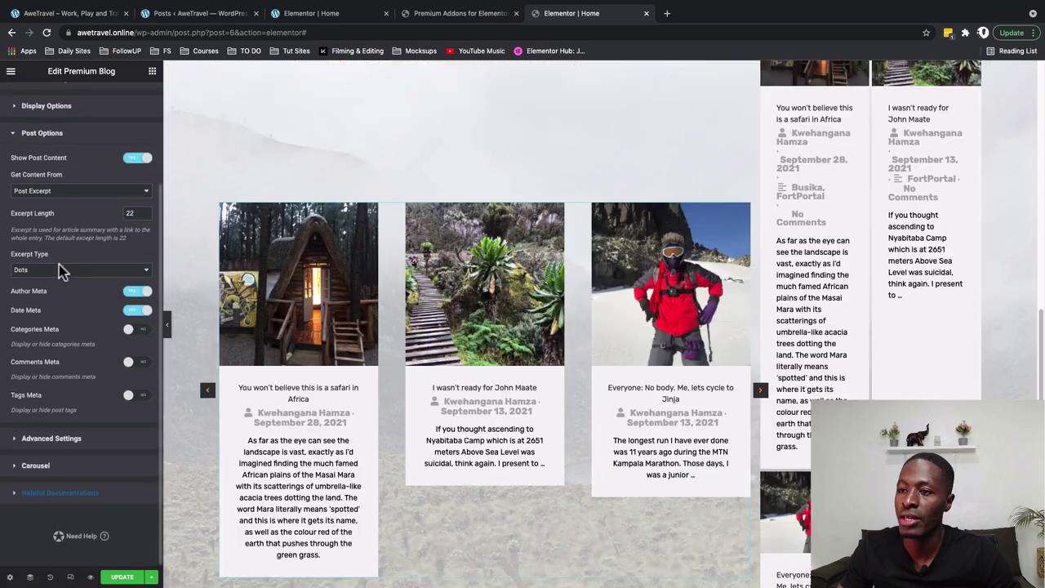
{"action": "scroll", "coordinate": [62, 272], "scroll_direction": "up", "scroll_amount": 3}
{"action": "left_click", "coordinate": [81, 99]}
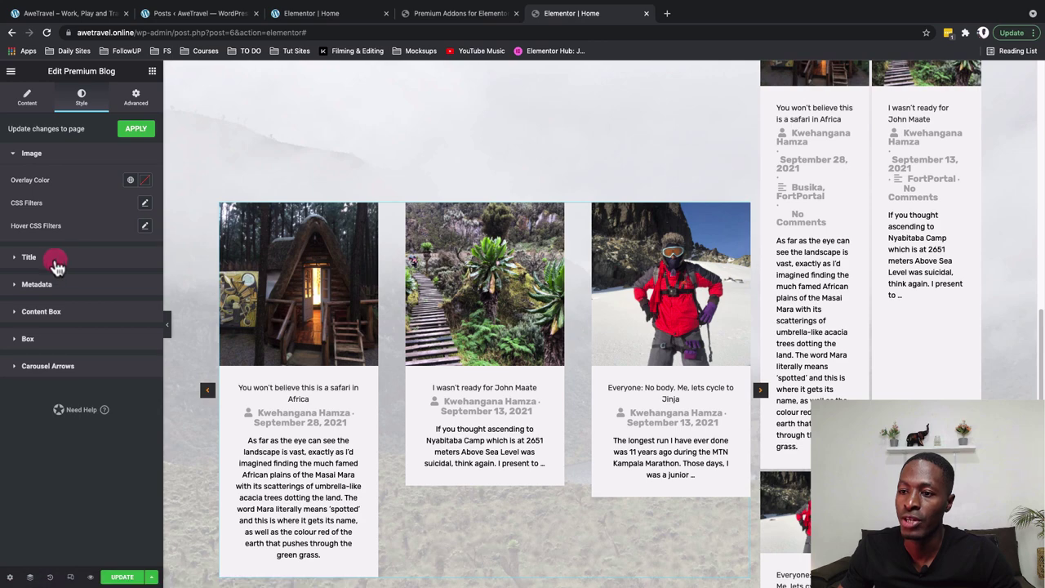
Make the post title hover colour fully transparent
{"action": "left_click", "coordinate": [54, 263]}
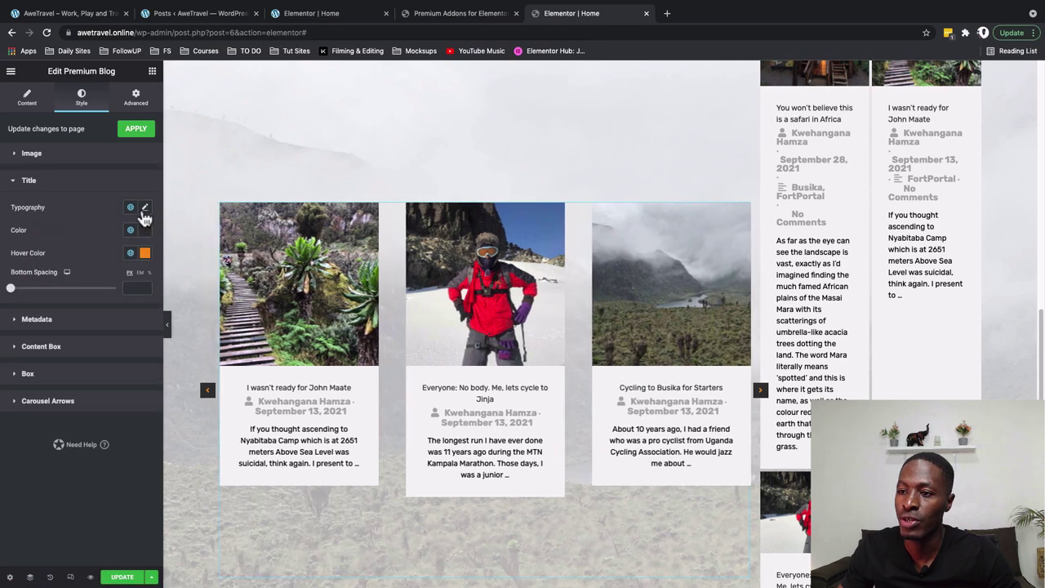
{"action": "left_click", "coordinate": [145, 208]}
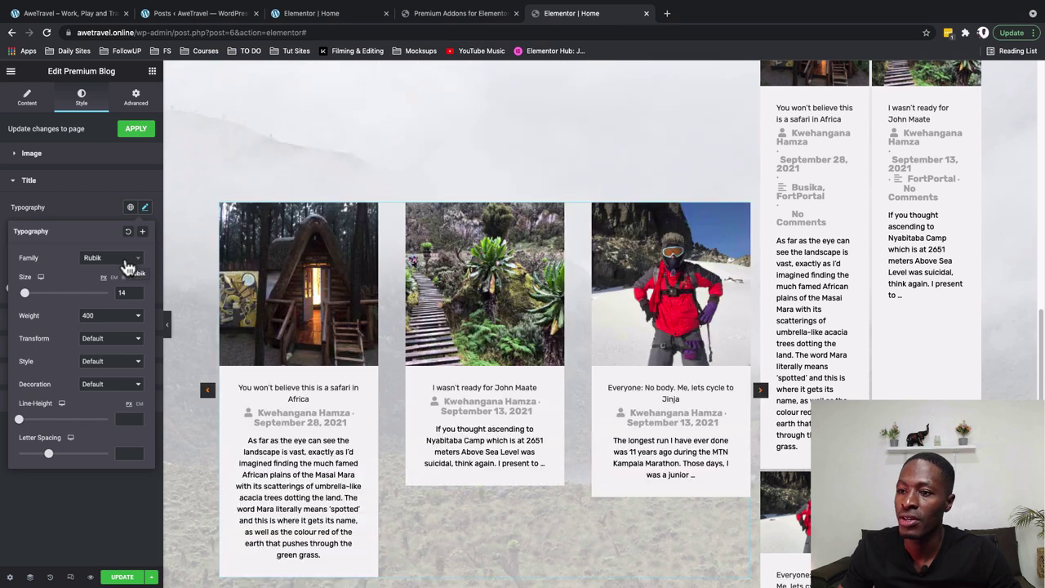
{"action": "left_click", "coordinate": [139, 209]}
{"action": "left_click", "coordinate": [130, 231]}
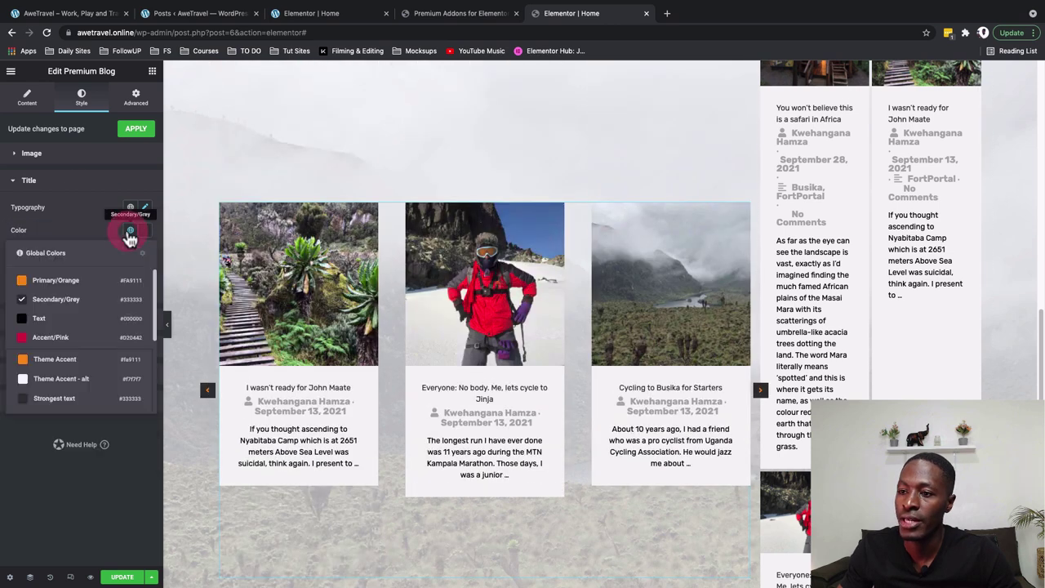
{"action": "left_click", "coordinate": [134, 259]}
{"action": "left_click", "coordinate": [131, 255]}
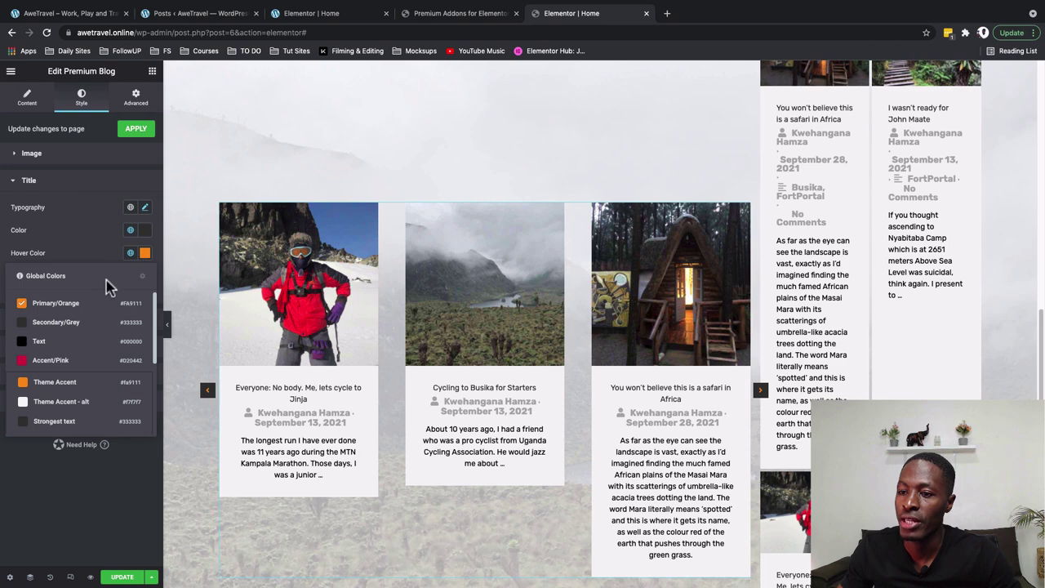
{"action": "left_click", "coordinate": [75, 327]}
{"action": "left_click", "coordinate": [145, 253]}
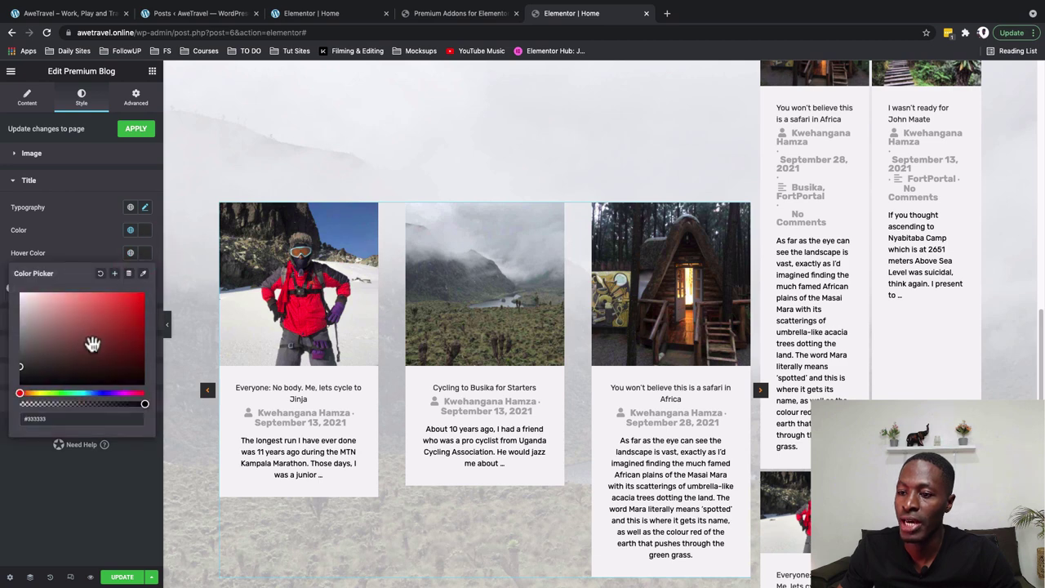
{"action": "left_click_drag", "start_coordinate": [119, 405], "coordinate": [33, 404]}
{"action": "left_click", "coordinate": [437, 395]}
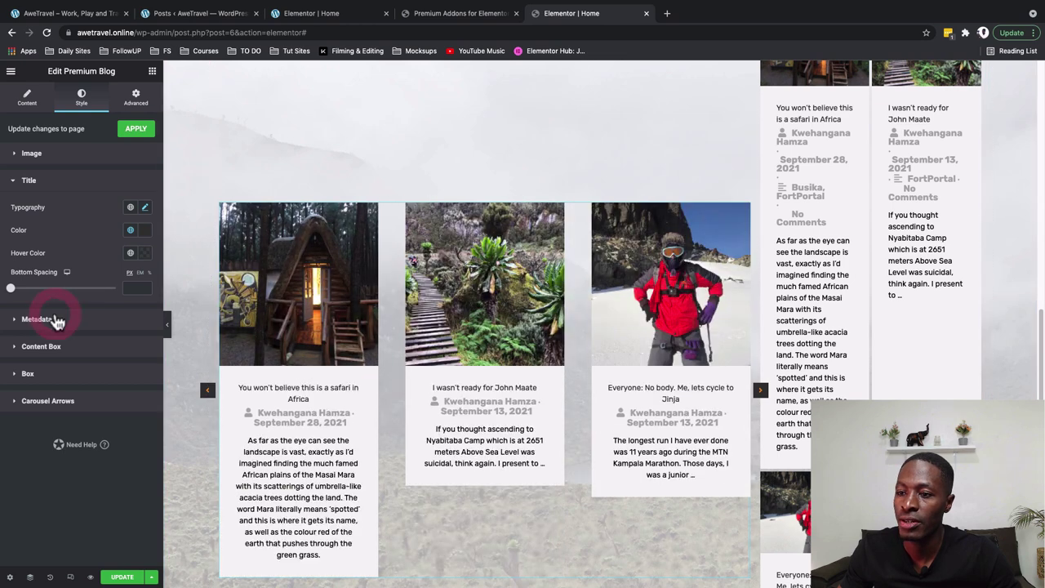
Set the metadata typography to weight 400 and size 10
{"action": "left_click", "coordinate": [54, 320]}
{"action": "left_click", "coordinate": [144, 235]}
{"action": "left_click", "coordinate": [123, 343]}
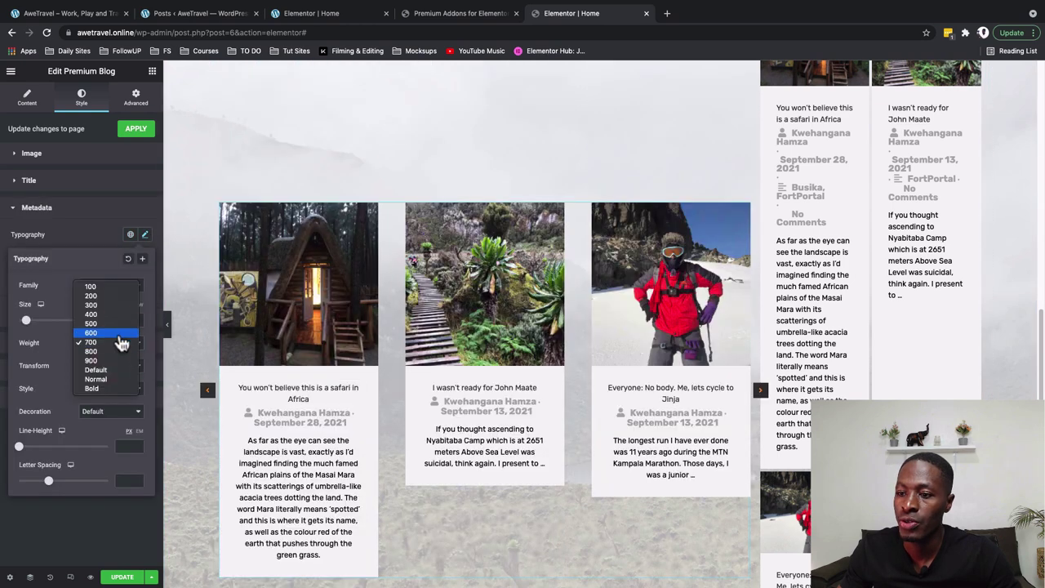
{"action": "left_click", "coordinate": [121, 315]}
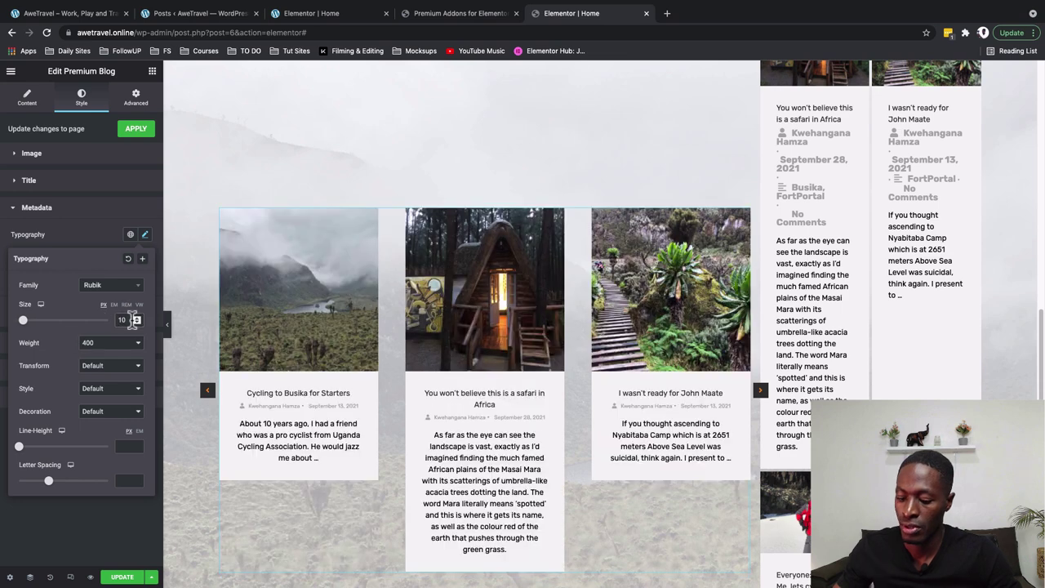
{"action": "left_click", "coordinate": [36, 208]}
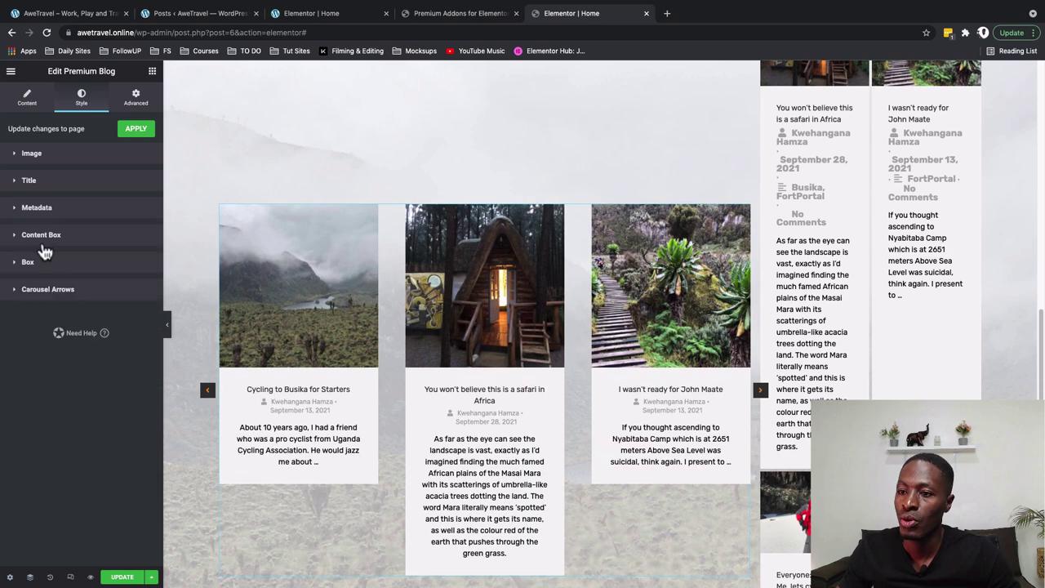
{"action": "left_click", "coordinate": [41, 235]}
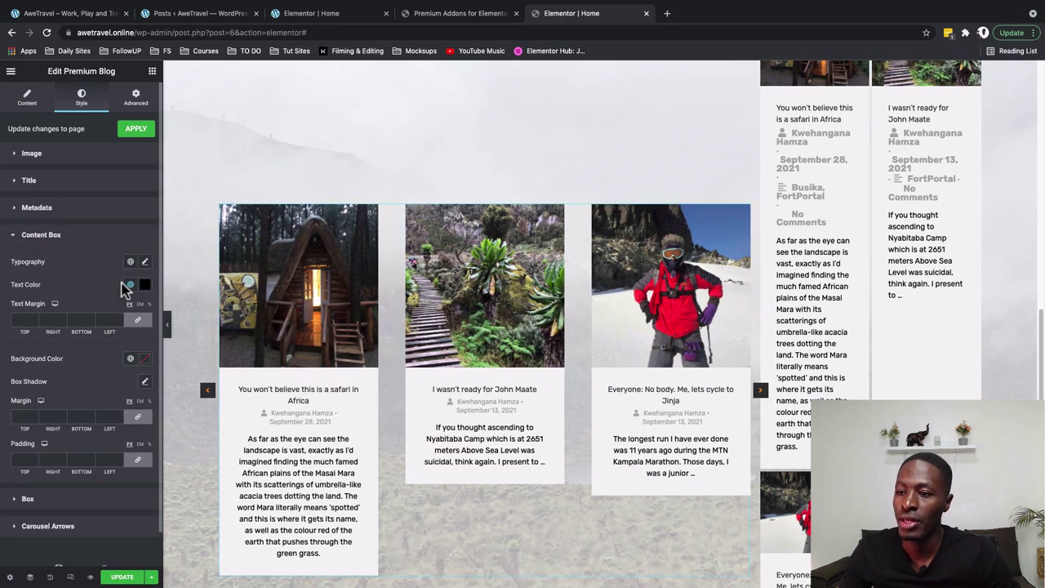
Set the content box text colour to the black Text global colour
{"action": "left_click", "coordinate": [129, 286]}
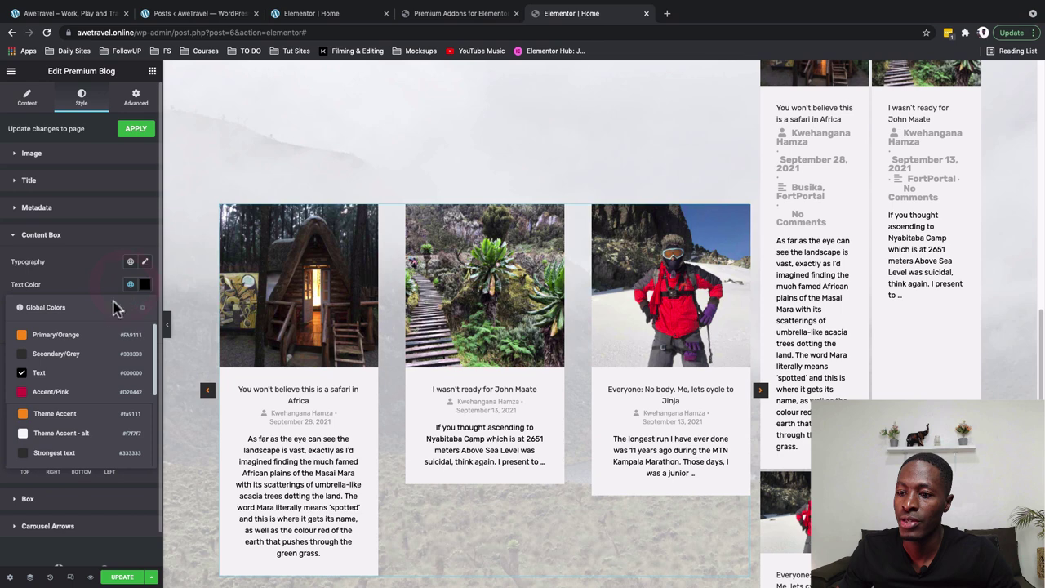
{"action": "left_click", "coordinate": [96, 356]}
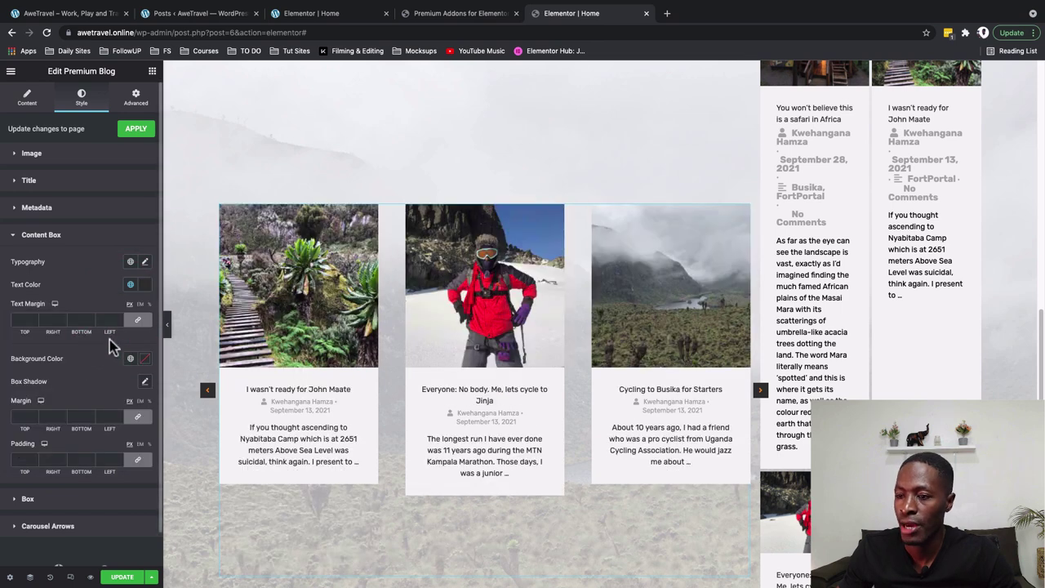
{"action": "left_click", "coordinate": [130, 284]}
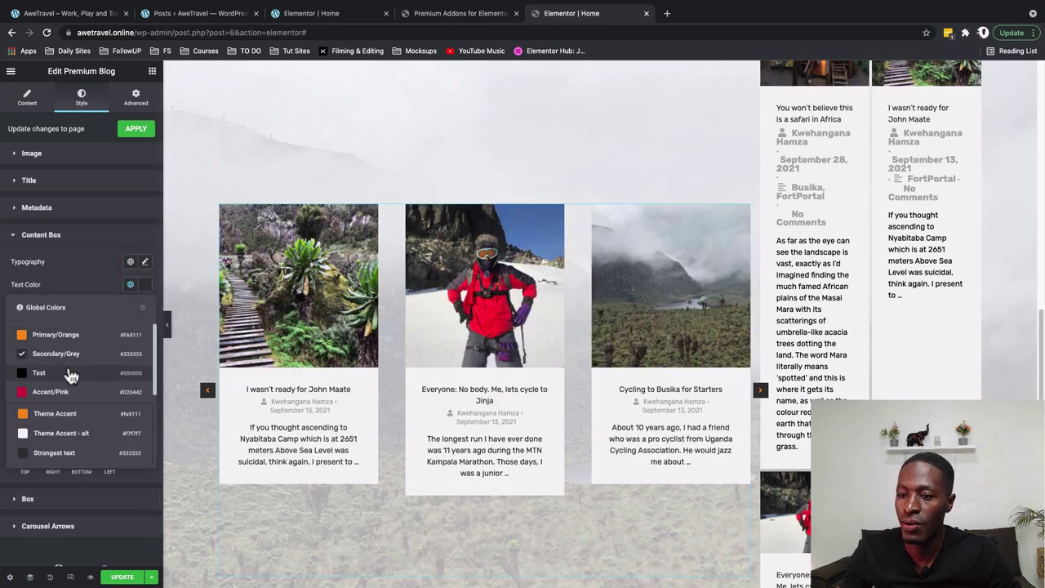
{"action": "left_click", "coordinate": [72, 374]}
{"action": "scroll", "coordinate": [82, 420], "scroll_direction": "down", "scroll_amount": 1}
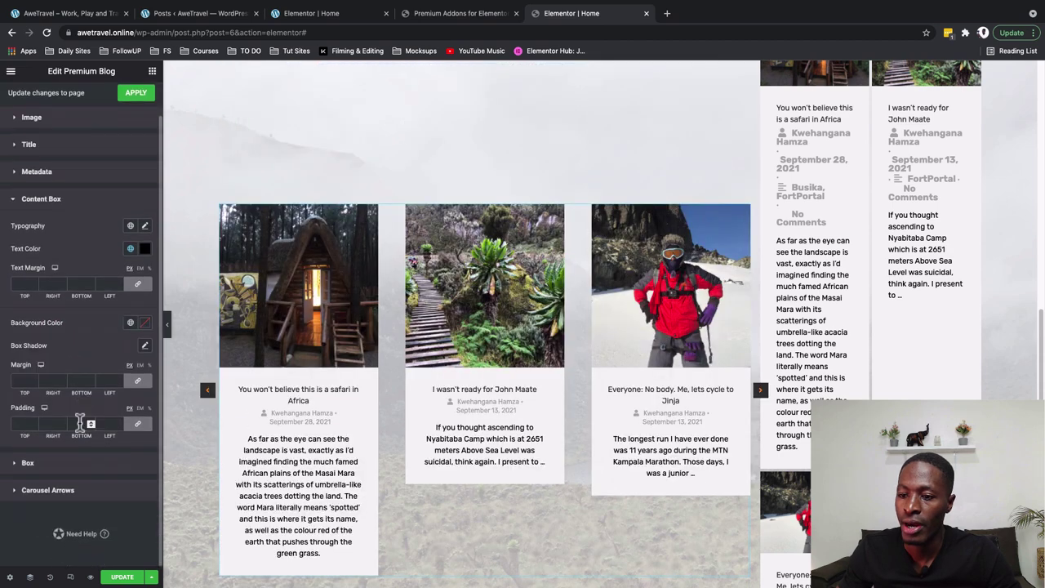
Give the content box unlinked padding of 10, 30, 10, 30
{"action": "left_click", "coordinate": [136, 425]}
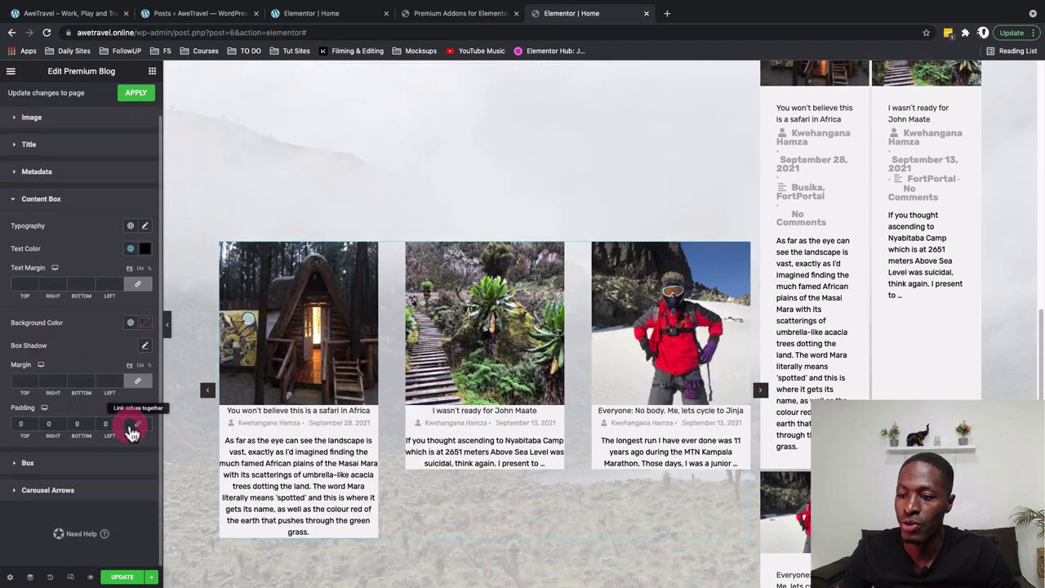
{"action": "left_click", "coordinate": [21, 424]}
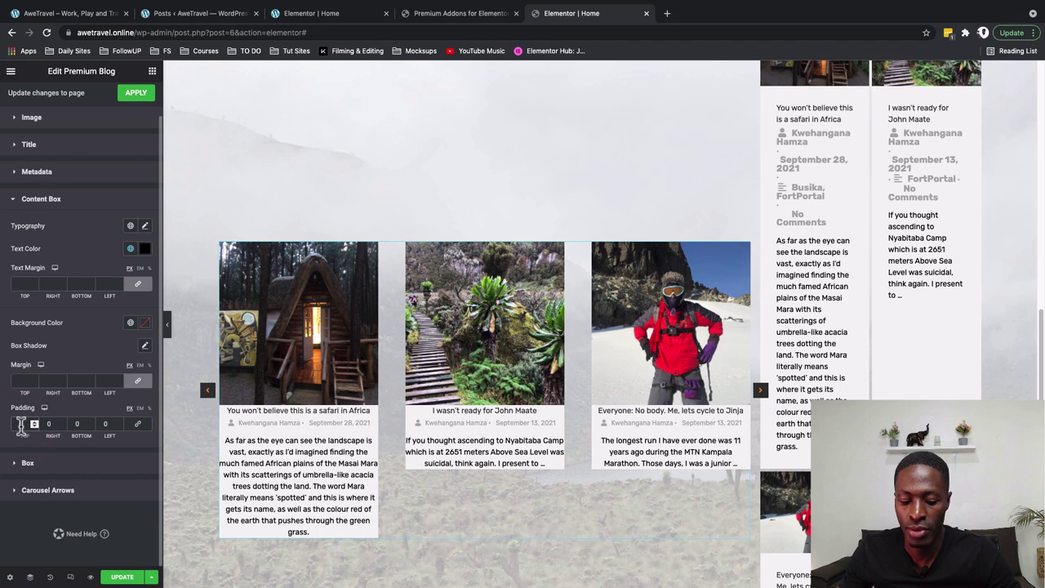
{"action": "type", "text": "10"}
{"action": "left_click", "coordinate": [46, 425]}
{"action": "type", "text": "30"}
{"action": "left_click", "coordinate": [73, 426]}
{"action": "type", "text": "10"}
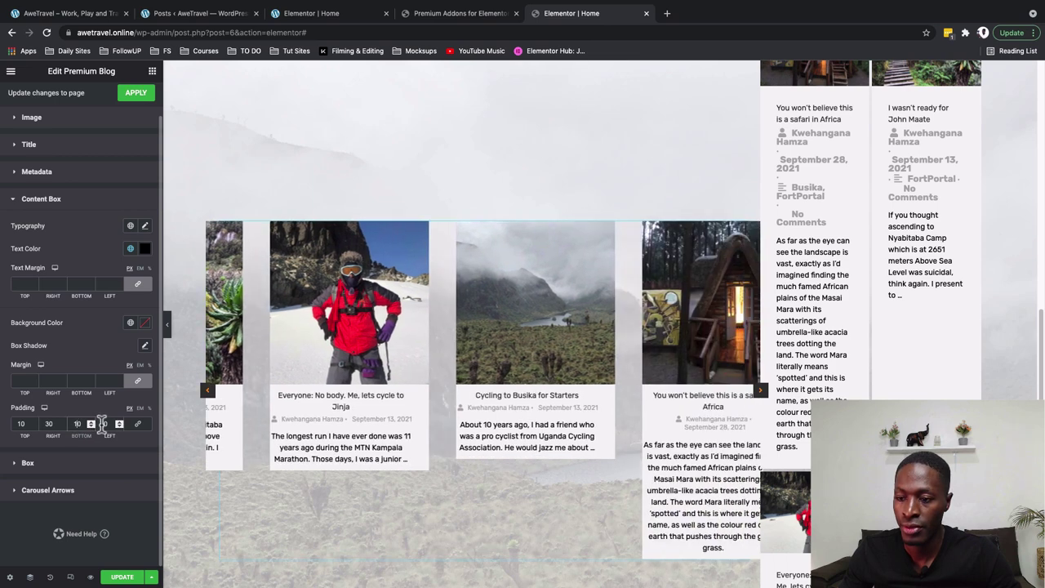
{"action": "left_click", "coordinate": [104, 425]}
{"action": "type", "text": "30"}
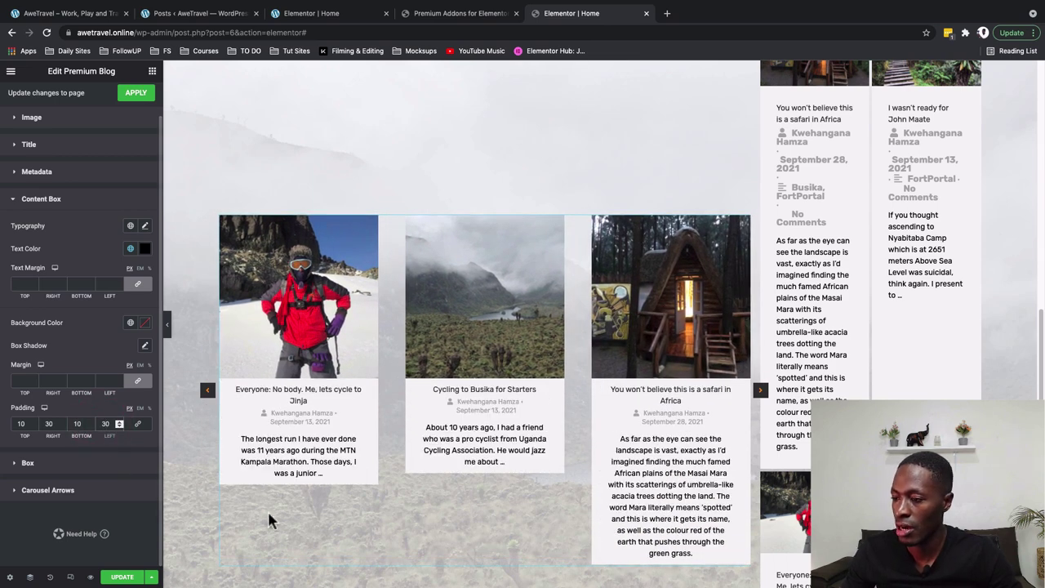
{"action": "scroll", "coordinate": [310, 553], "scroll_direction": "down", "scroll_amount": 1}
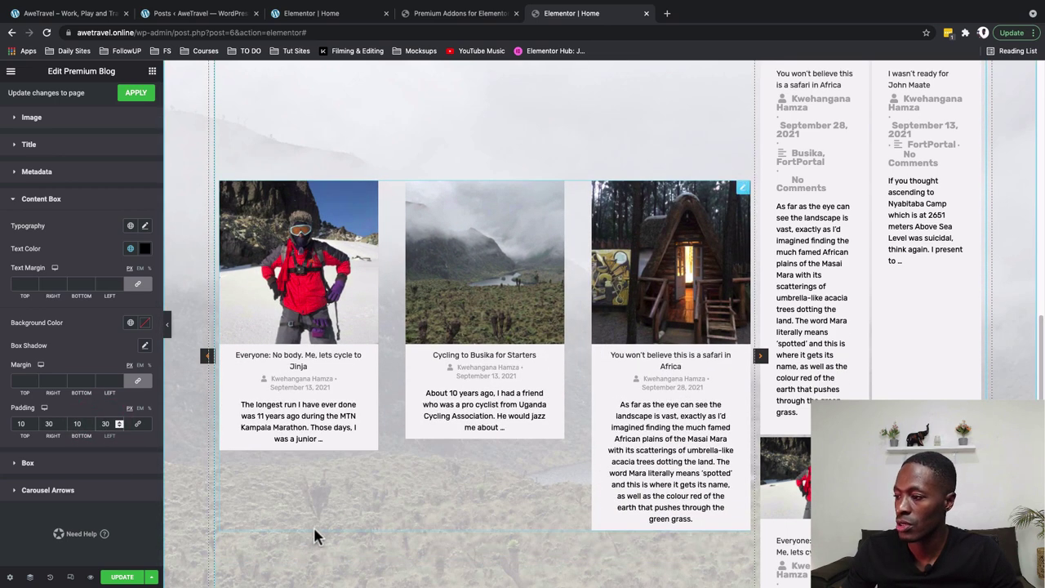
{"action": "left_click", "coordinate": [41, 198]}
Give the carousel card box a 30 px border radius for rounded corners
{"action": "left_click", "coordinate": [33, 262]}
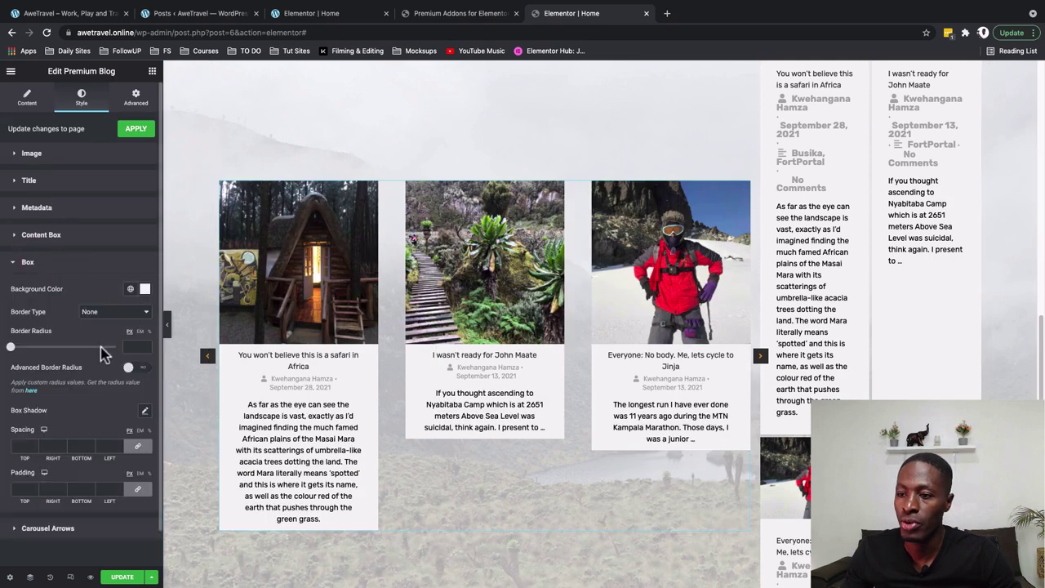
{"action": "left_click", "coordinate": [127, 344]}
{"action": "type", "text": "15"}
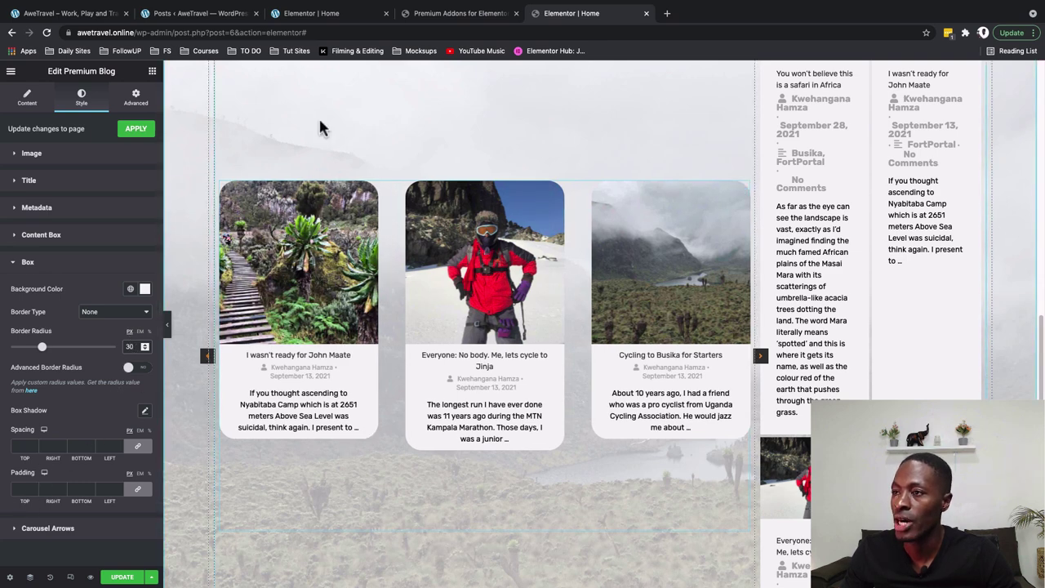
Make the carousel arrows white with a fully transparent background colour
{"action": "left_click", "coordinate": [36, 531]}
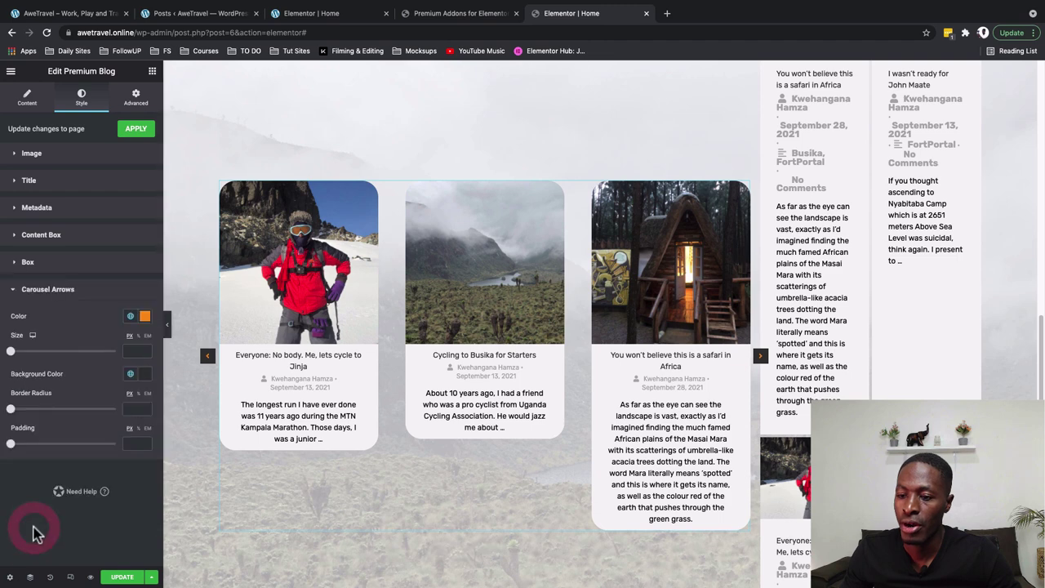
{"action": "left_click", "coordinate": [129, 317]}
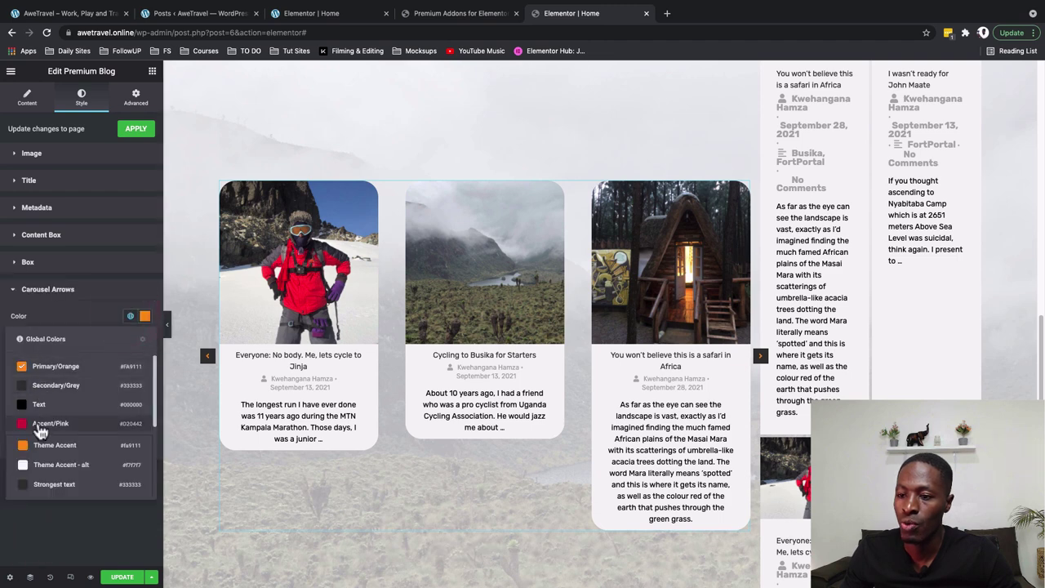
{"action": "scroll", "coordinate": [40, 490], "scroll_direction": "down", "scroll_amount": 2}
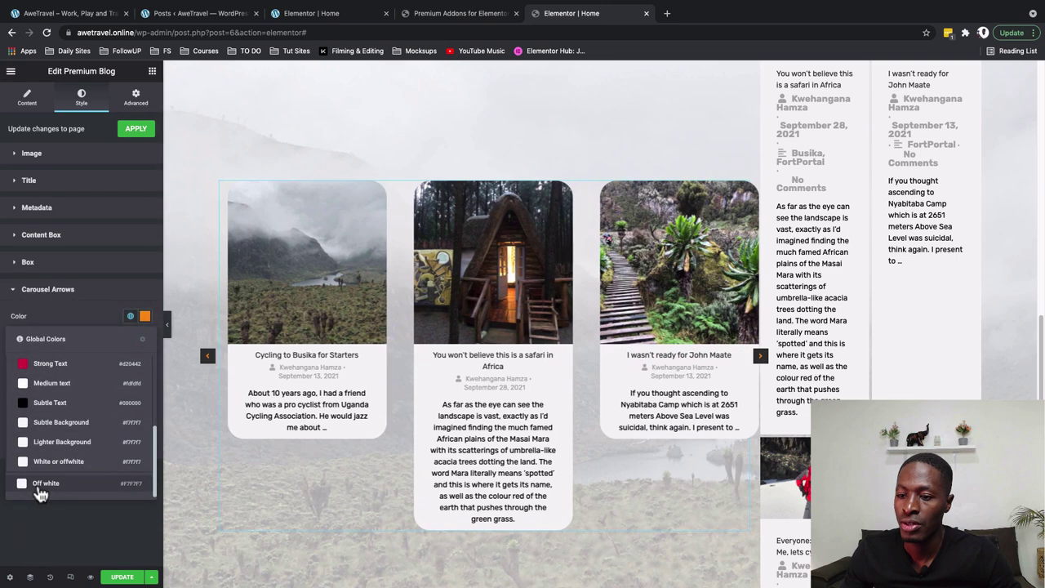
{"action": "left_click", "coordinate": [38, 489]}
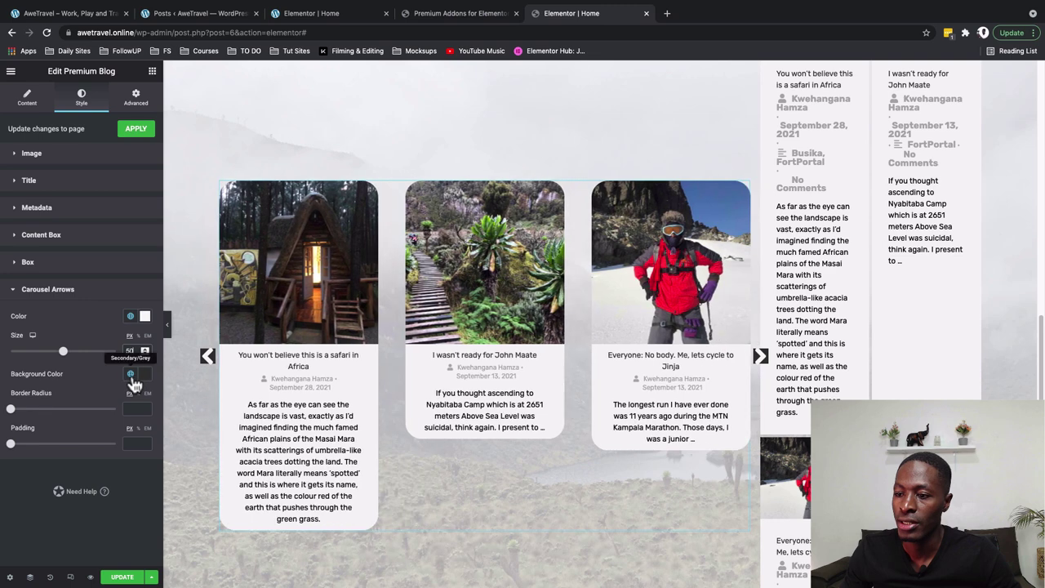
{"action": "left_click", "coordinate": [144, 374]}
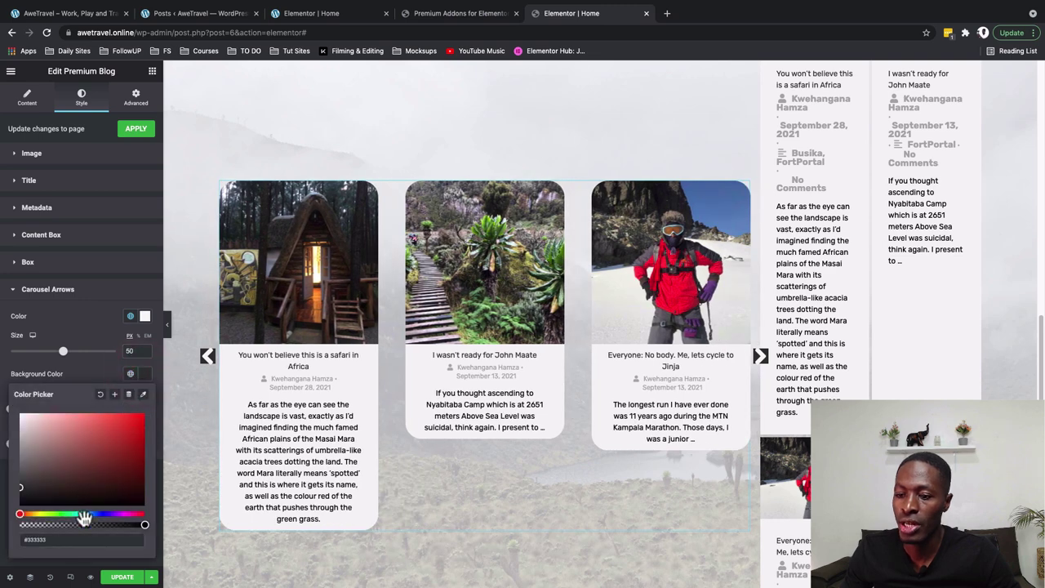
{"action": "left_click_drag", "start_coordinate": [145, 524], "coordinate": [4, 539]}
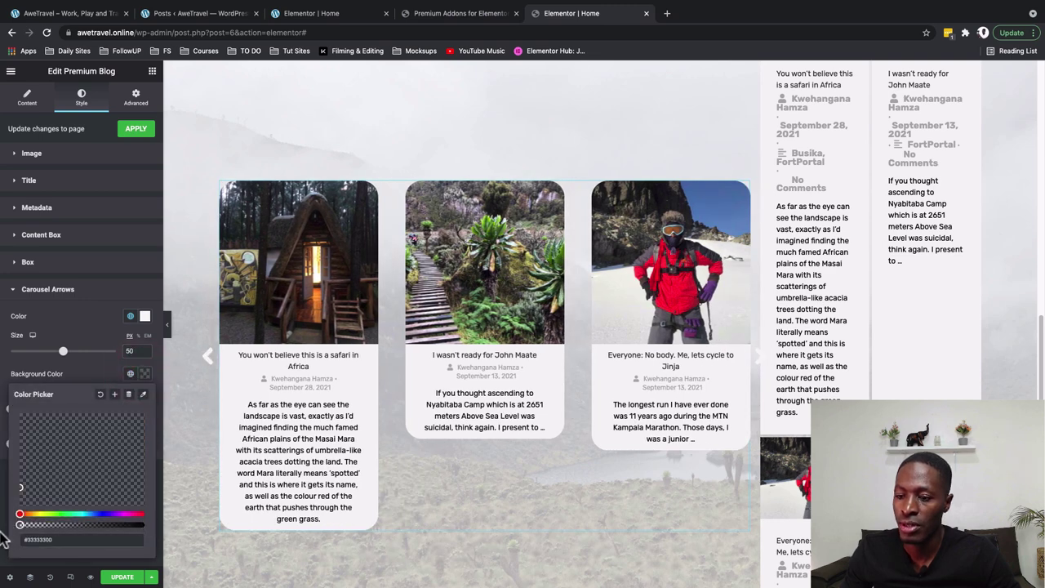
{"action": "left_click", "coordinate": [255, 374]}
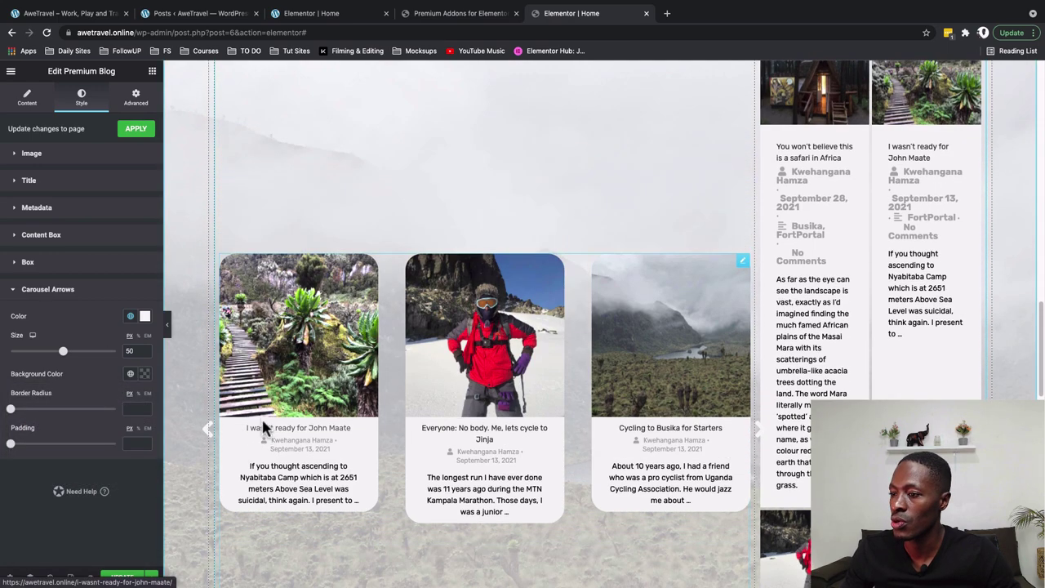
Compare the carousel on the live homepage, then return to the Elementor editor
{"action": "key", "text": "ctrl+1"}
{"action": "scroll", "coordinate": [243, 292], "scroll_direction": "down", "scroll_amount": 1}
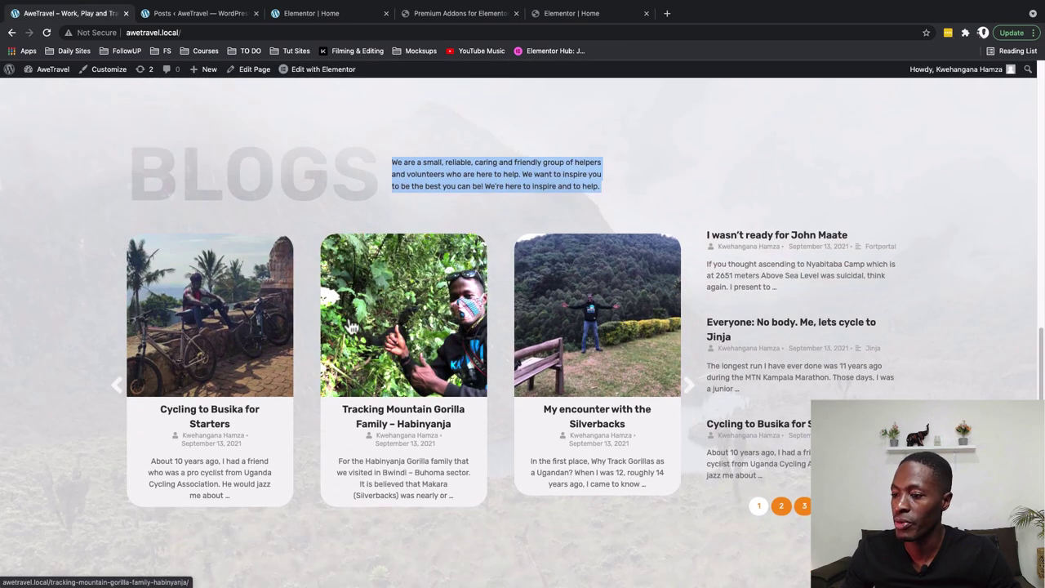
{"action": "left_click", "coordinate": [460, 16]}
{"action": "left_click", "coordinate": [542, 15]}
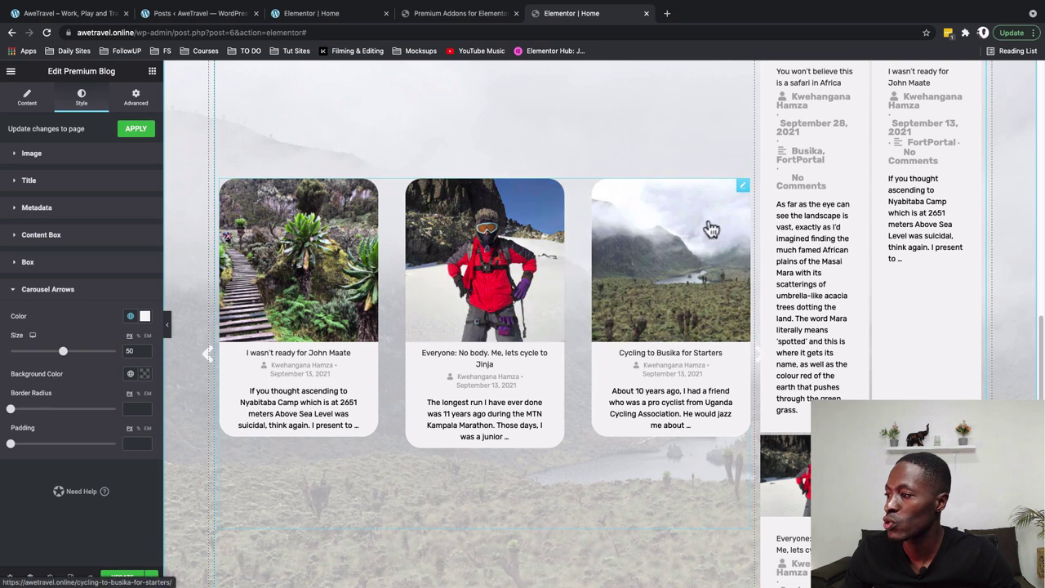
Reselect a global colour for the content box text
{"action": "left_click", "coordinate": [743, 185]}
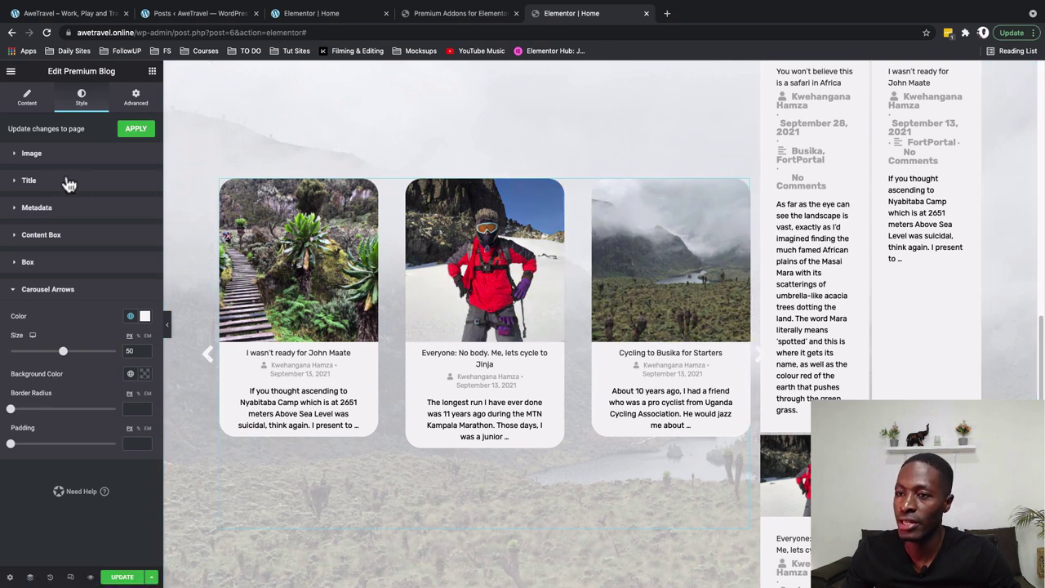
{"action": "left_click", "coordinate": [41, 235]}
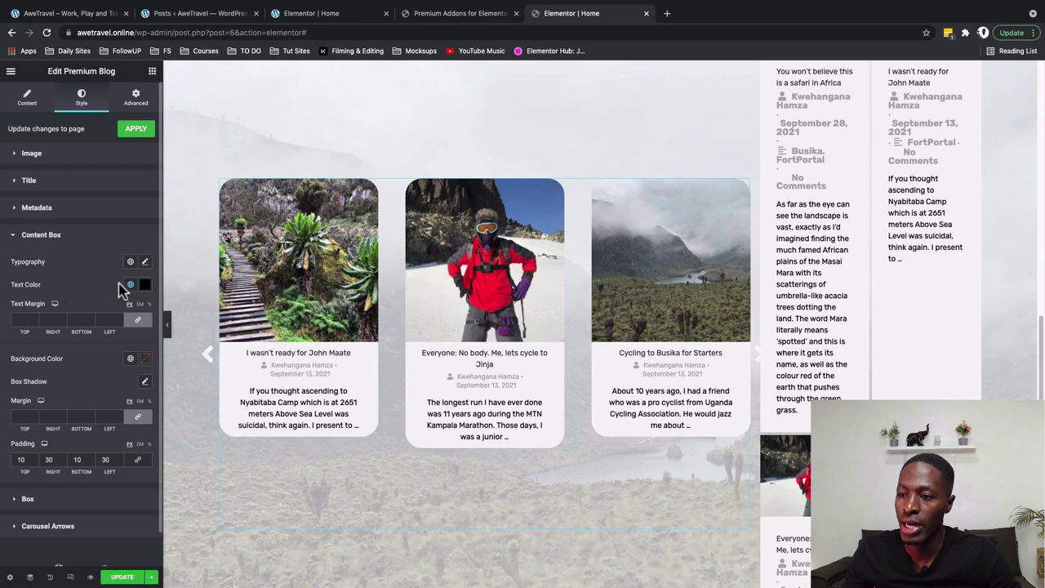
{"action": "left_click", "coordinate": [130, 284]}
{"action": "left_click", "coordinate": [68, 356]}
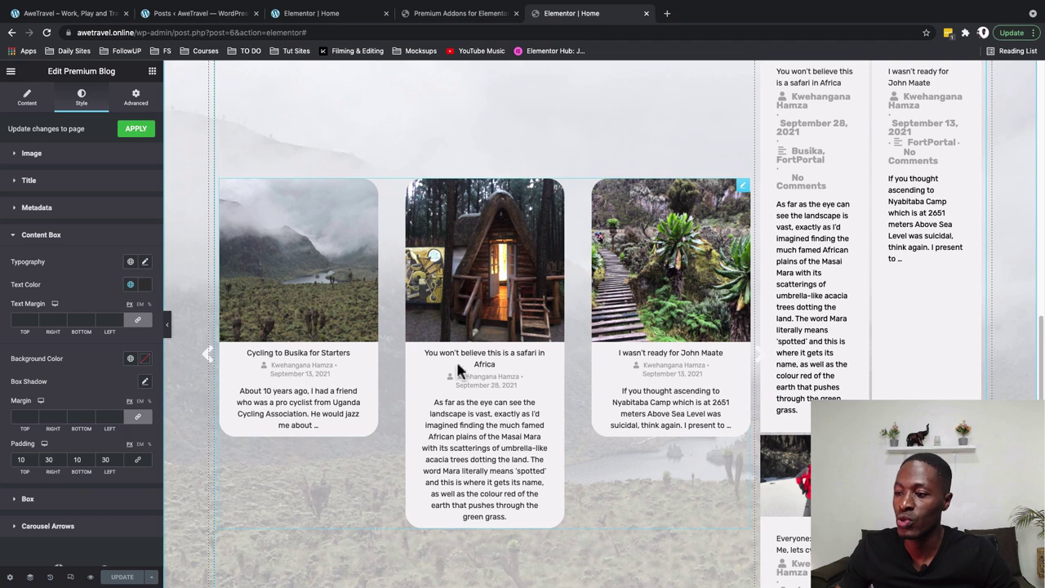
Review the Post Options excerpt settings, then go to the WordPress posts tab
{"action": "left_click", "coordinate": [31, 112]}
{"action": "left_click", "coordinate": [62, 417]}
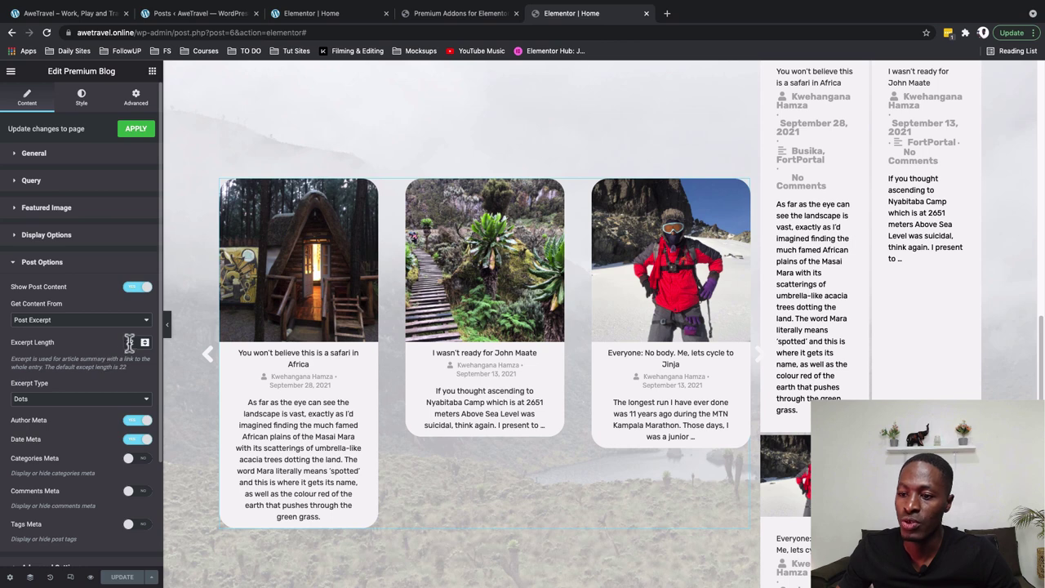
{"action": "left_click", "coordinate": [196, 13]}
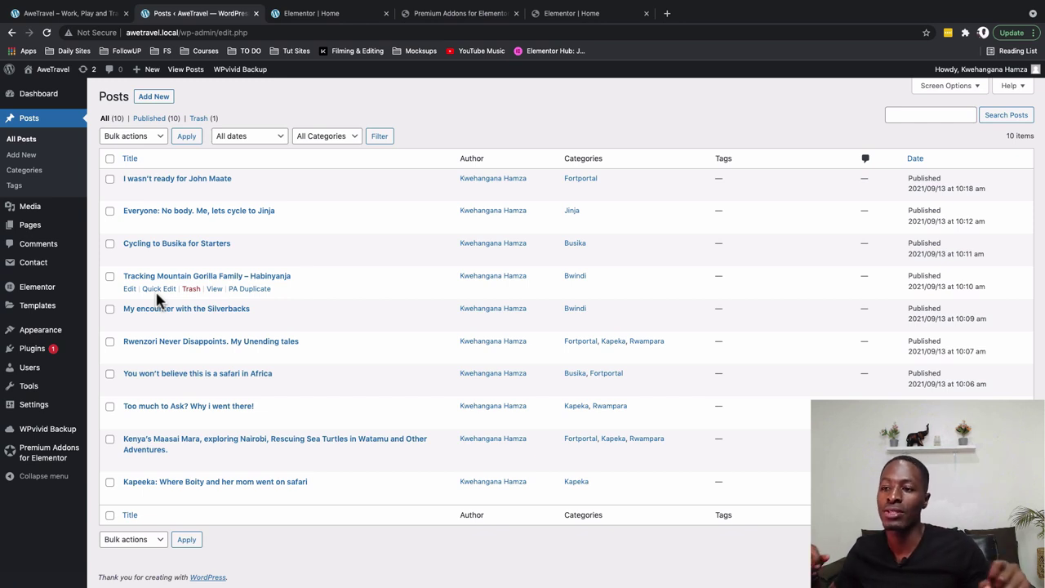
Open the post 'You won't believe this is a safari in Africa' for editing
{"action": "key", "text": "super+4"}
{"action": "mouse_move", "coordinate": [33, 121]}
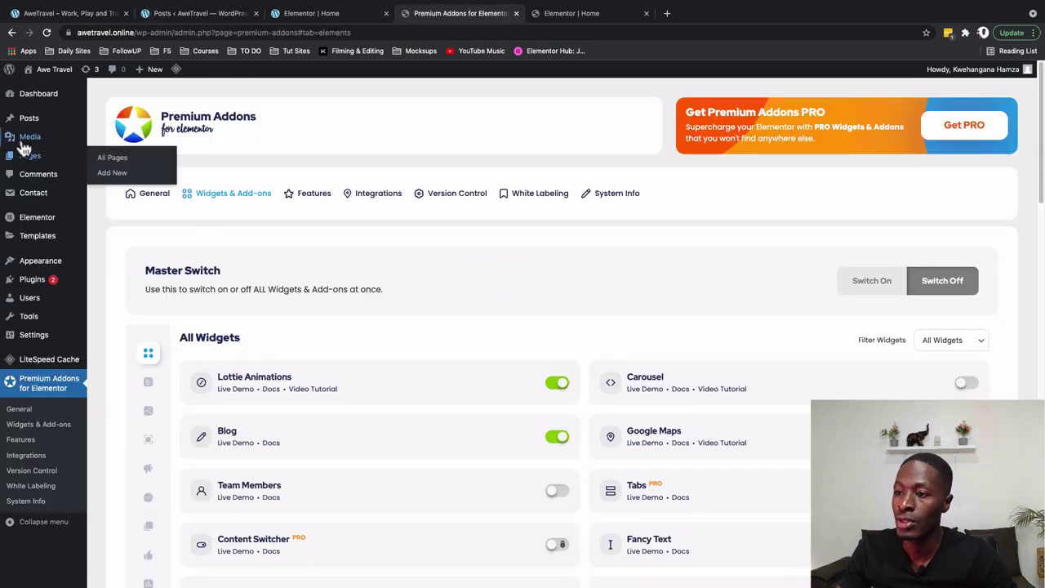
{"action": "left_click", "coordinate": [112, 122]}
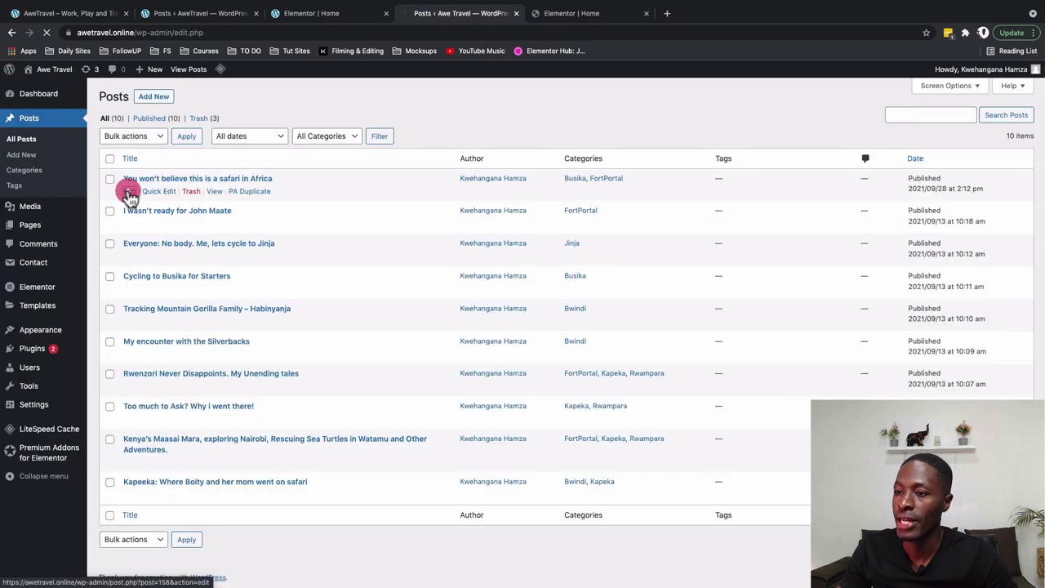
{"action": "left_click", "coordinate": [130, 193]}
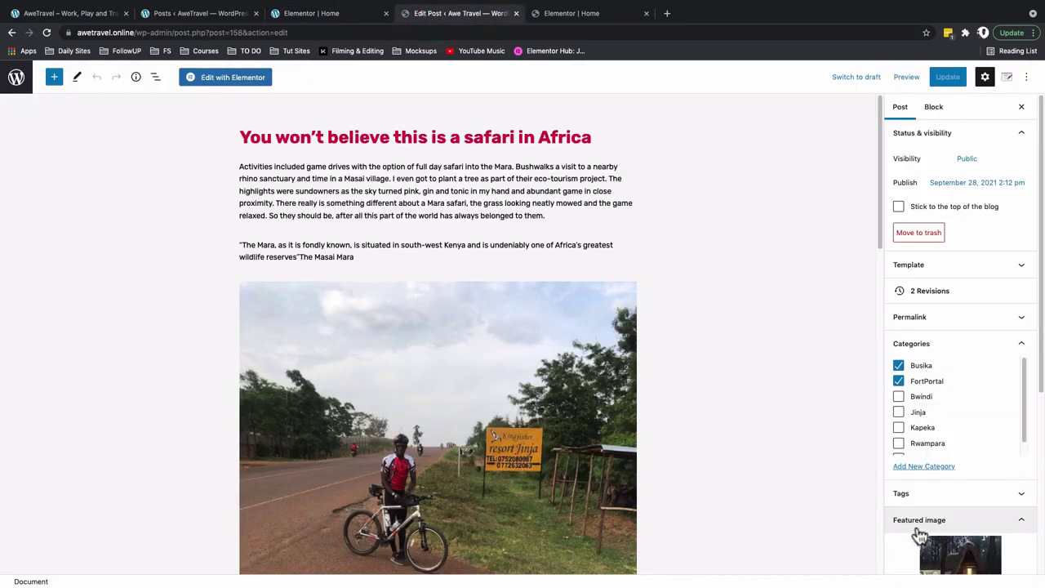
Delete all of the post's excerpt text
{"action": "scroll", "coordinate": [921, 535], "scroll_direction": "down", "scroll_amount": 2}
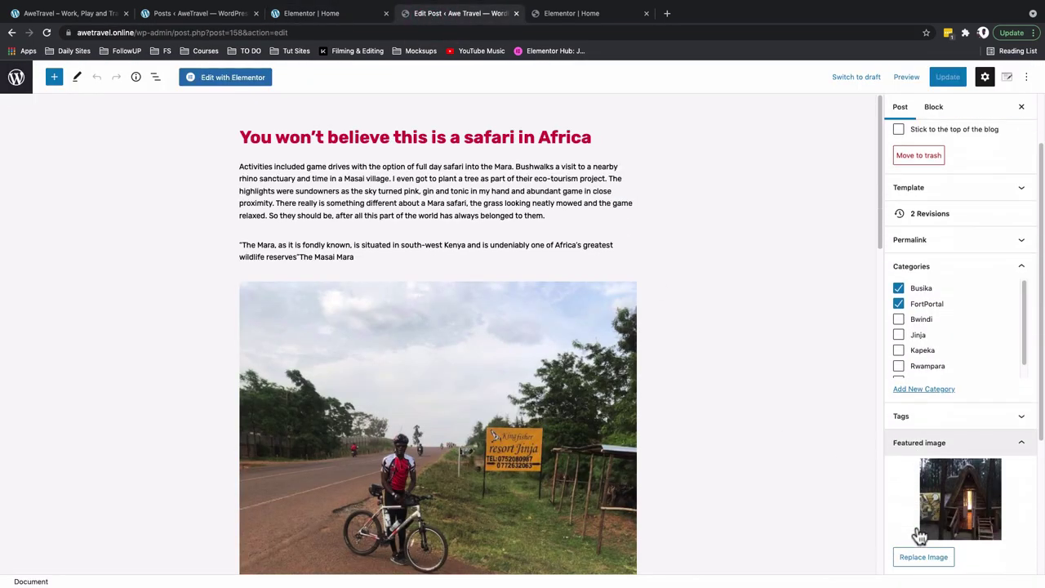
{"action": "scroll", "coordinate": [921, 535], "scroll_direction": "down", "scroll_amount": 3}
{"action": "scroll", "coordinate": [956, 545], "scroll_direction": "down", "scroll_amount": 3}
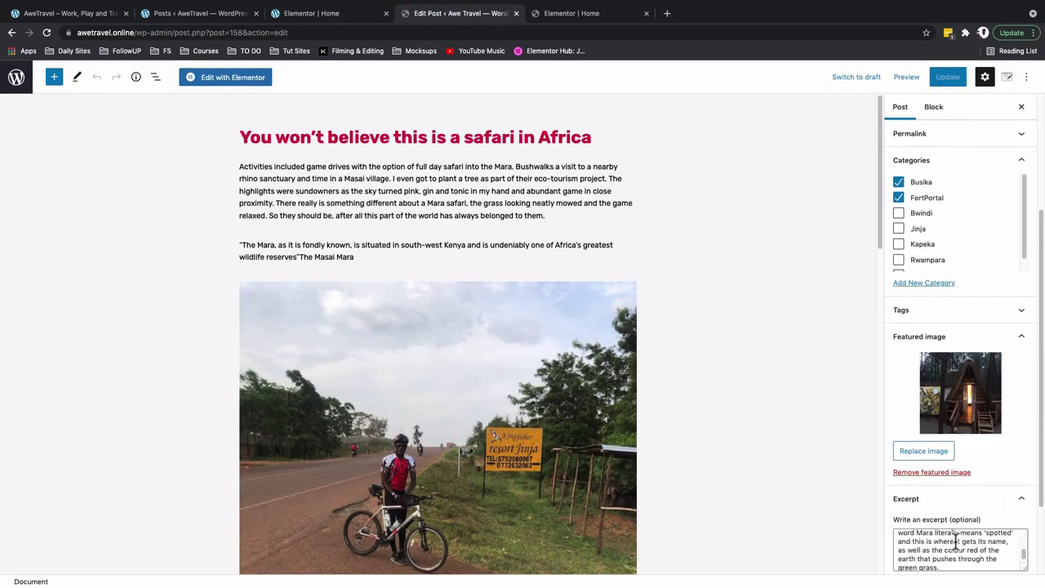
{"action": "left_click", "coordinate": [945, 560]}
{"action": "key", "text": "ctrl+a"}
{"action": "key", "text": "BackSpace"}
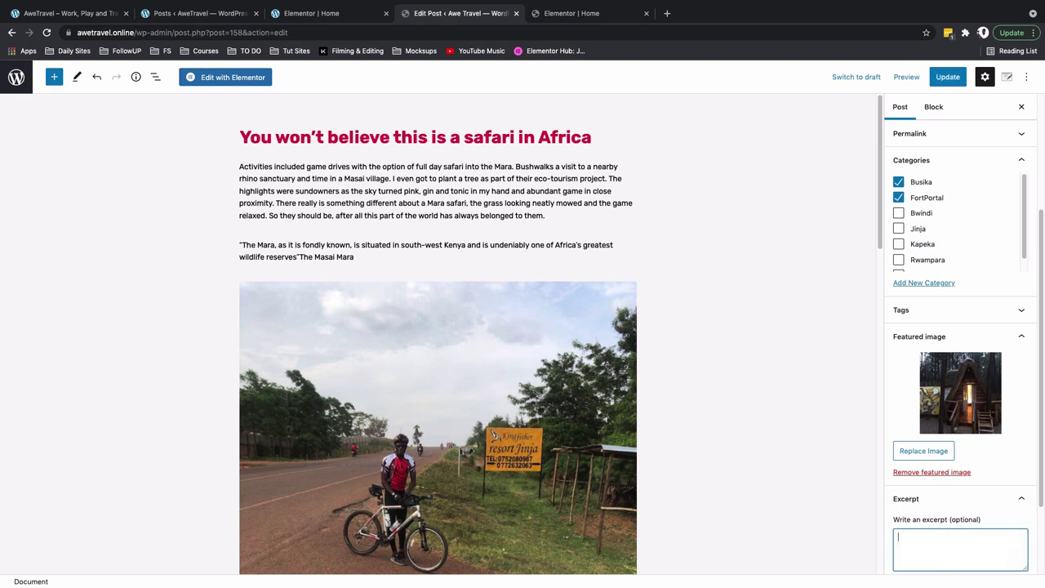
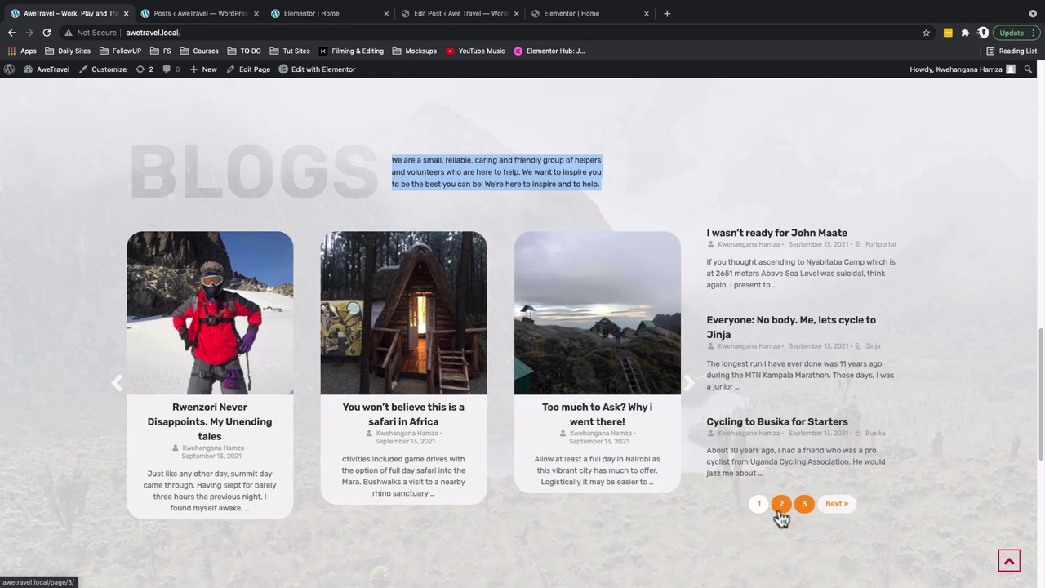
Close the Edit Post tab and return to the Home page in Elementor's editor
{"action": "scroll", "coordinate": [781, 516], "scroll_direction": "up", "scroll_amount": 5}
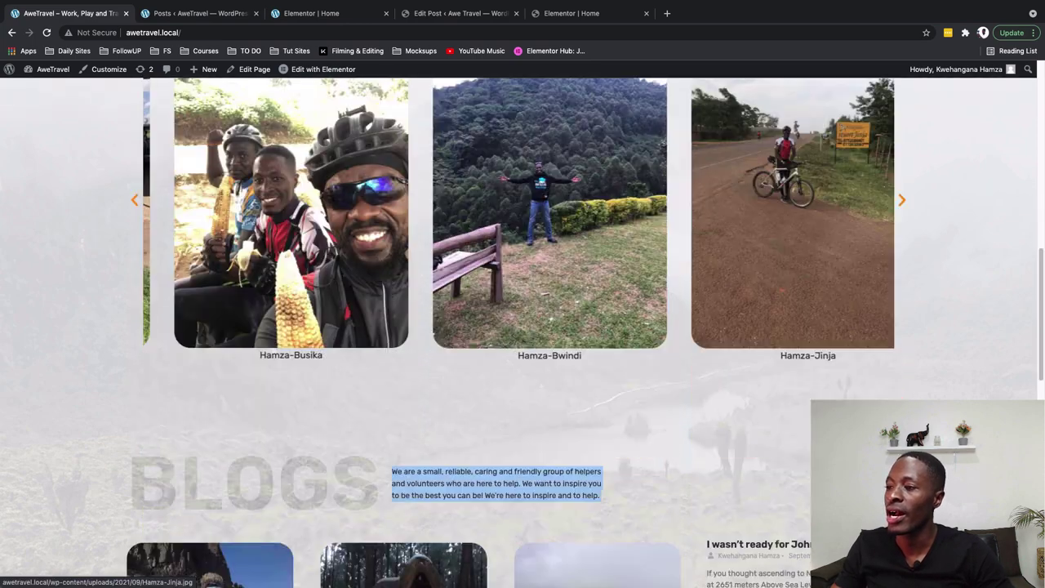
{"action": "scroll", "coordinate": [792, 245], "scroll_direction": "down", "scroll_amount": 5}
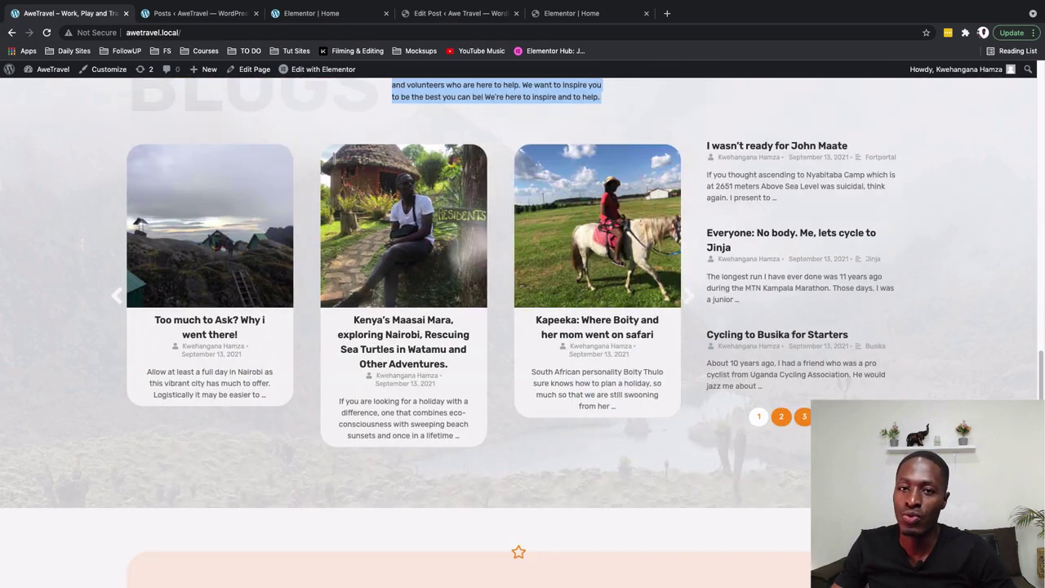
{"action": "left_click", "coordinate": [492, 15]}
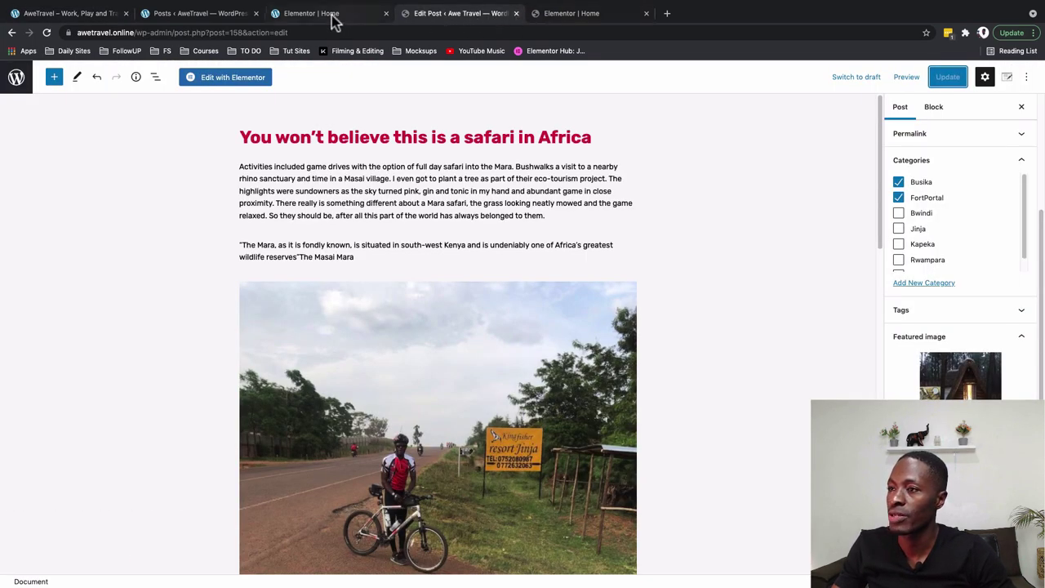
{"action": "left_click", "coordinate": [516, 13]}
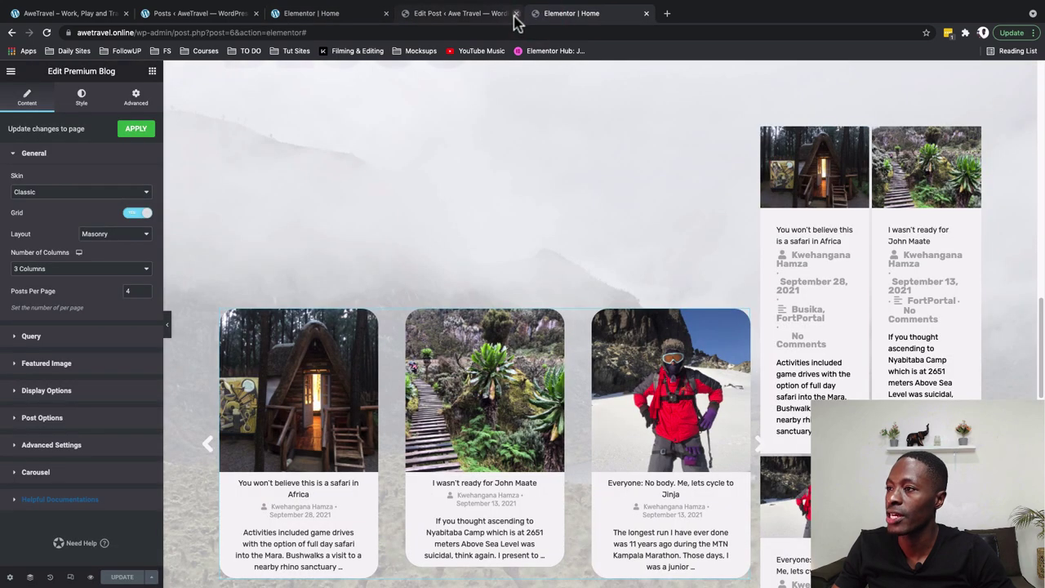
Give the post list the Modern skin, offset 2, no grid and 3 posts per page, then view the live homepage
{"action": "left_click", "coordinate": [18, 197]}
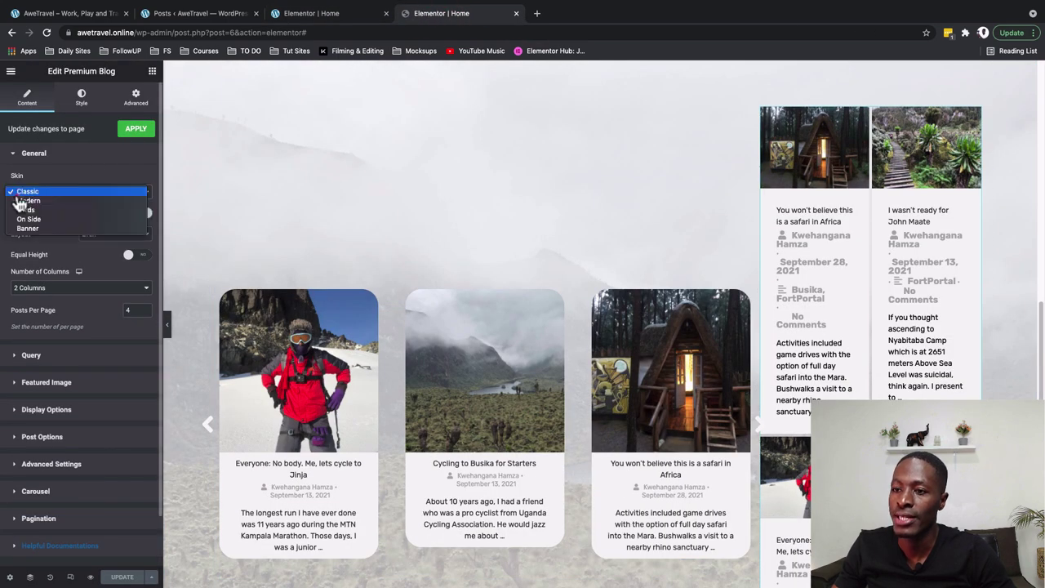
{"action": "left_click", "coordinate": [23, 204]}
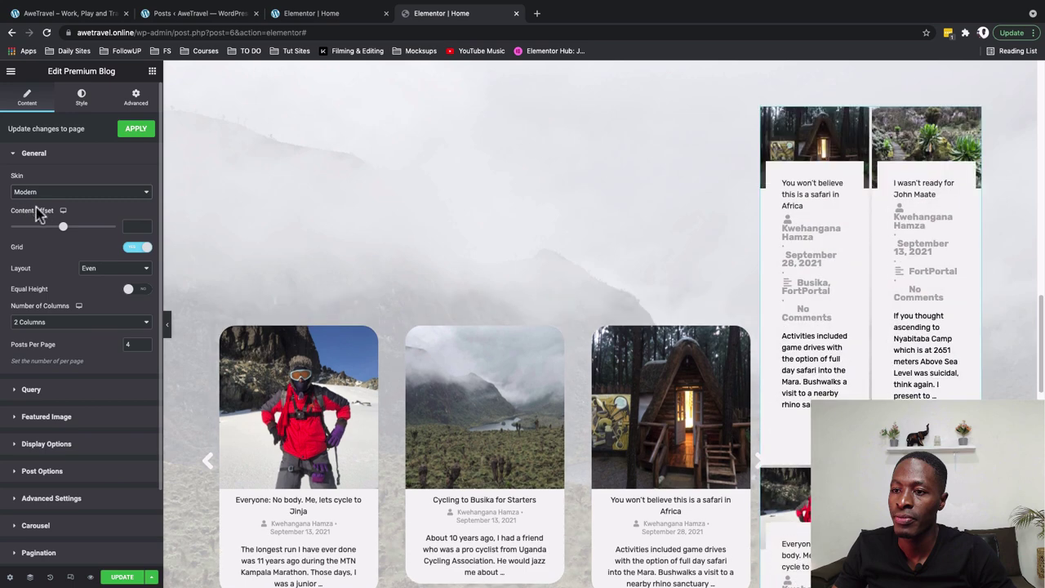
{"action": "type", "text": "2"}
{"action": "left_click", "coordinate": [133, 248]}
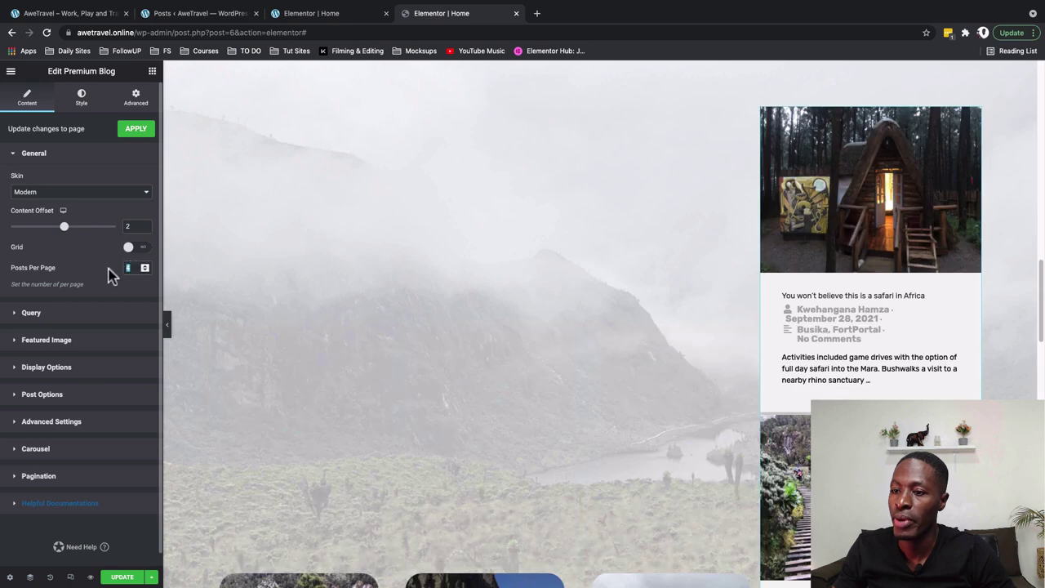
{"action": "type", "text": "3"}
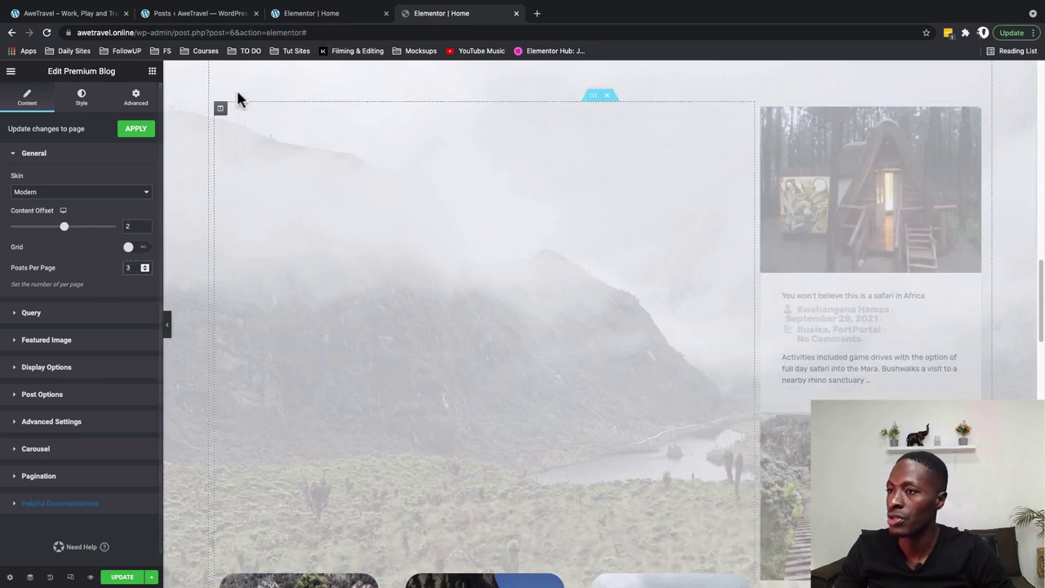
{"action": "left_click", "coordinate": [95, 14]}
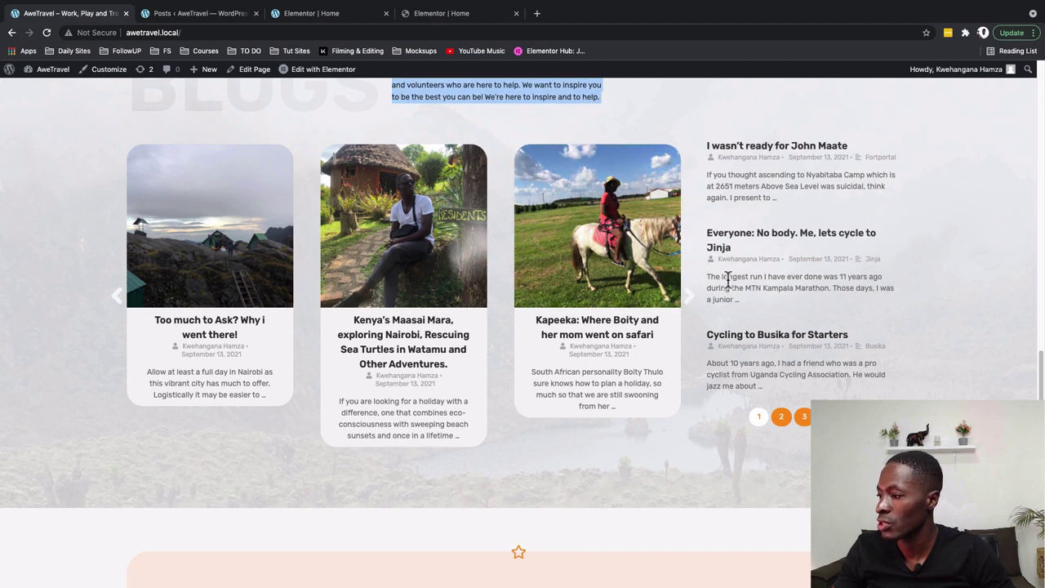
Hide featured images and the comment count in the post list
{"action": "left_click", "coordinate": [458, 15]}
{"action": "left_click", "coordinate": [47, 339]}
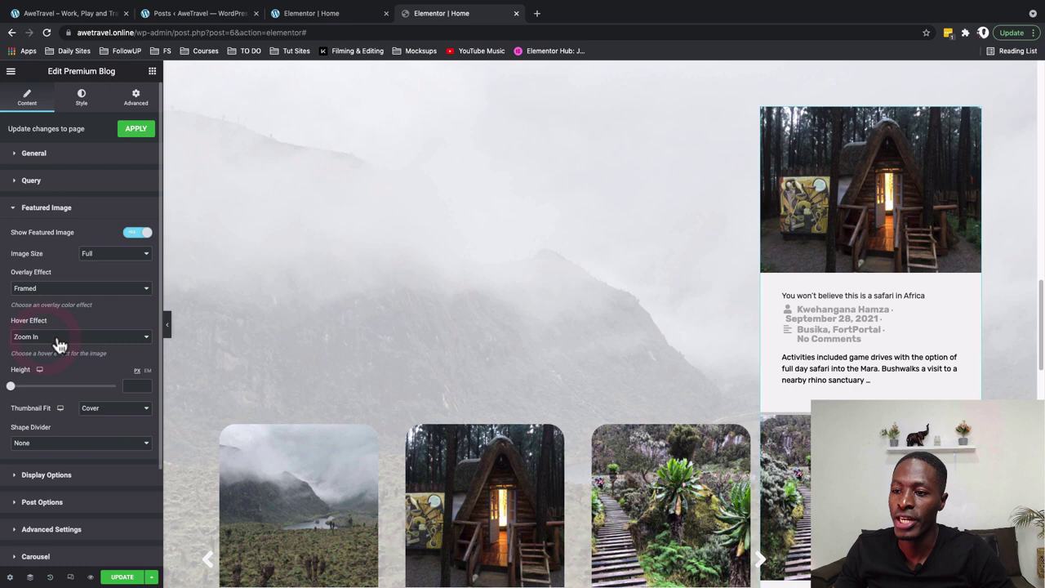
{"action": "left_click", "coordinate": [129, 235]}
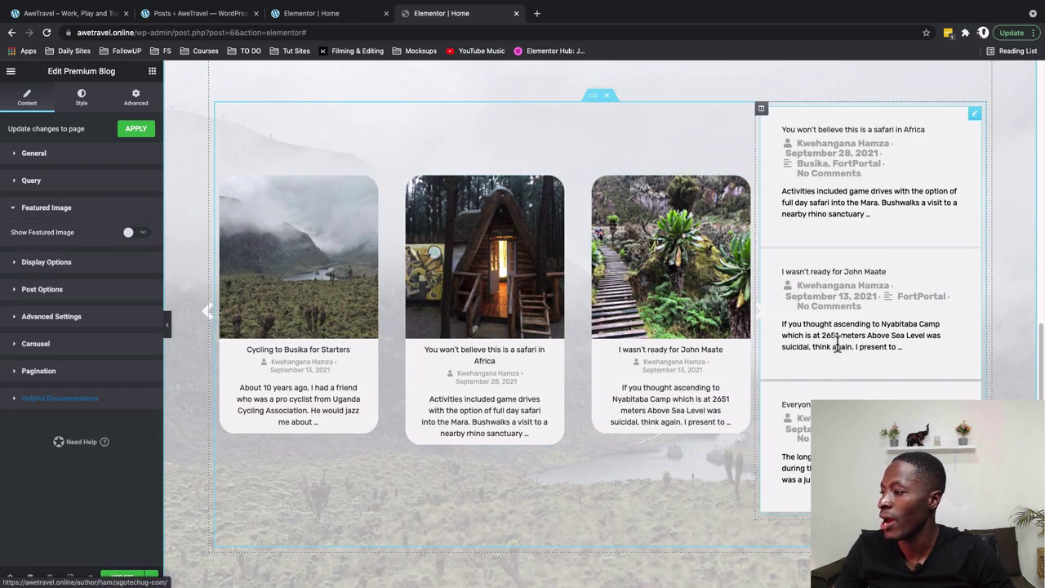
{"action": "left_click", "coordinate": [36, 263]}
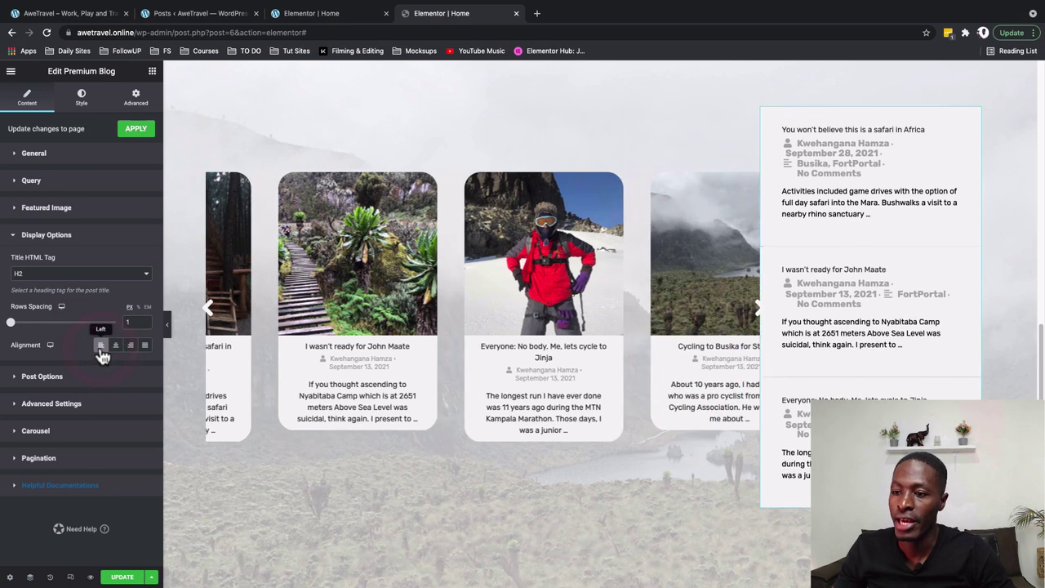
{"action": "left_click", "coordinate": [42, 375]}
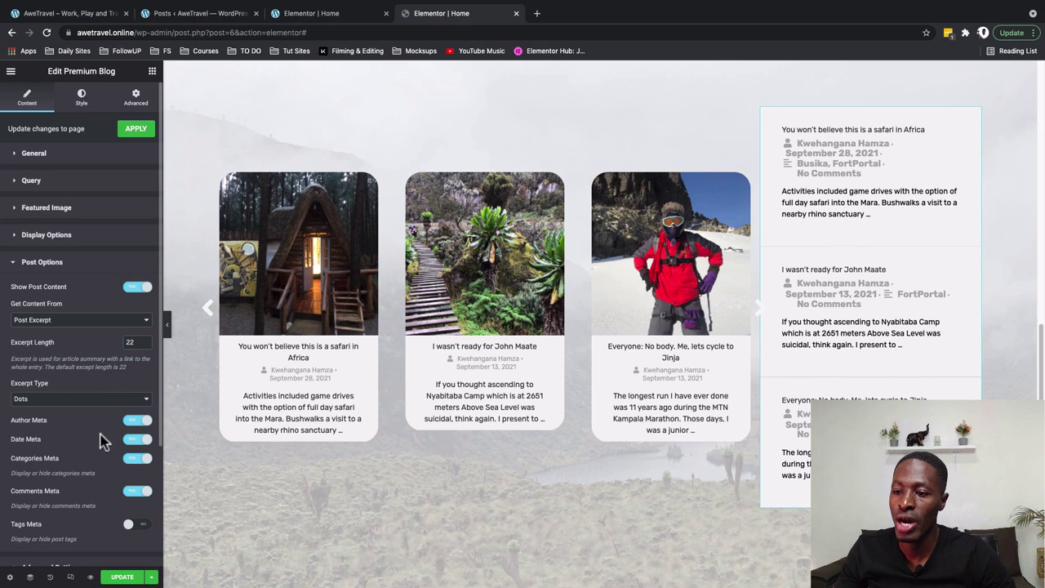
{"action": "scroll", "coordinate": [102, 441], "scroll_direction": "down", "scroll_amount": 1}
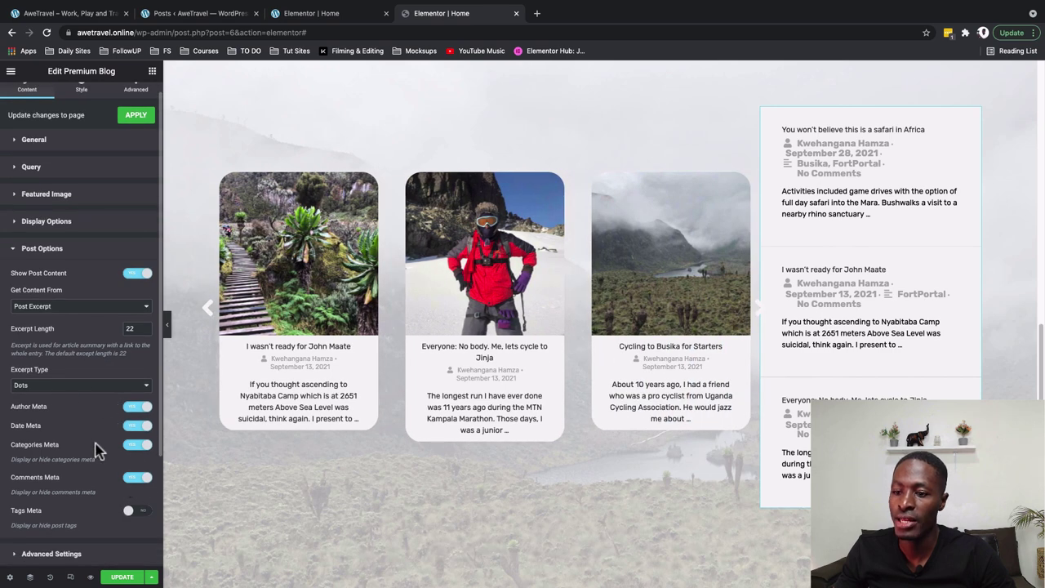
{"action": "left_click", "coordinate": [129, 482]}
Stop post links opening in new tabs and enable centre-aligned pagination
{"action": "left_click", "coordinate": [51, 554]}
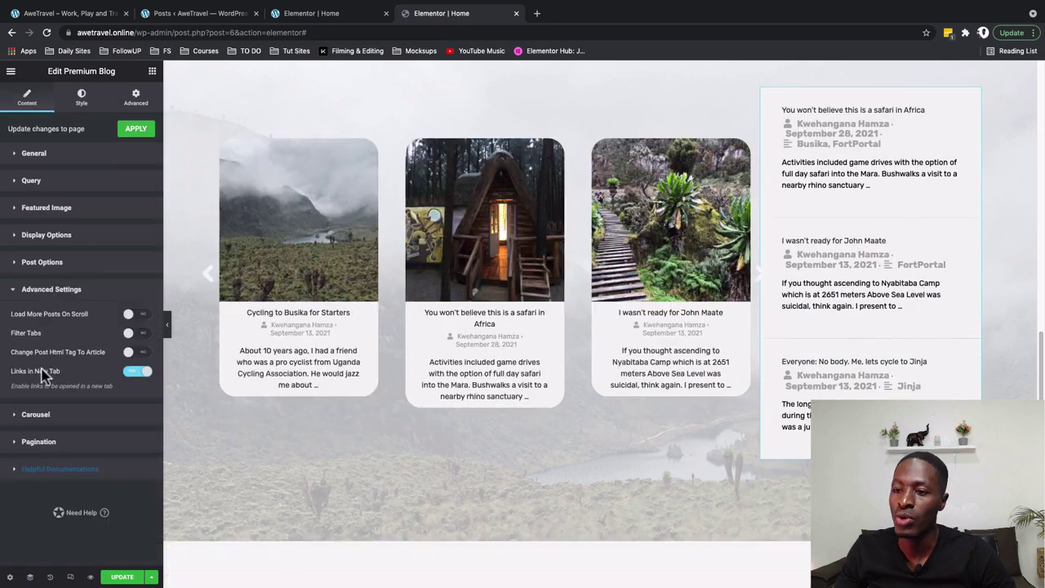
{"action": "left_click", "coordinate": [131, 372]}
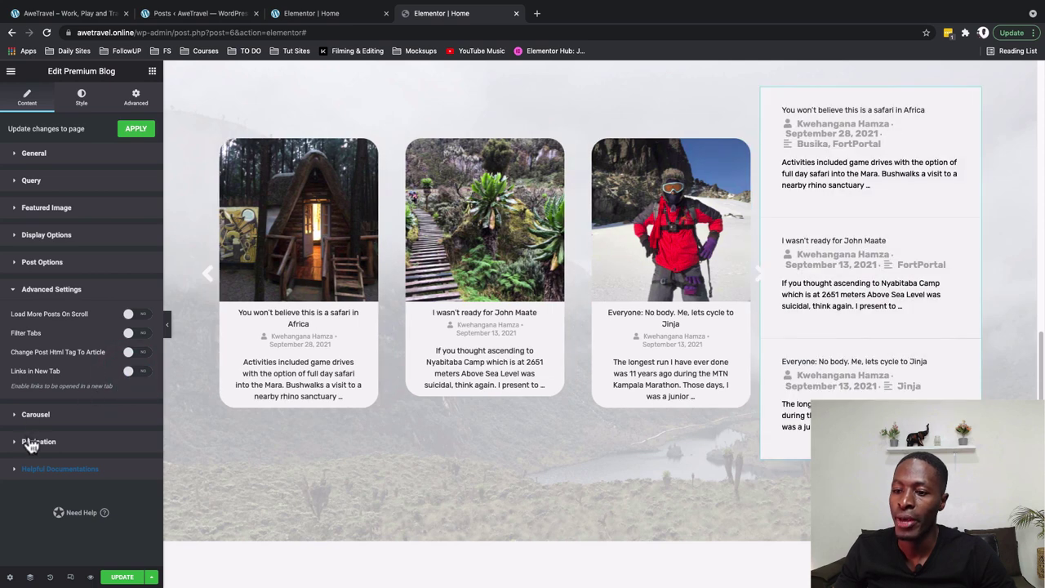
{"action": "left_click", "coordinate": [31, 443]}
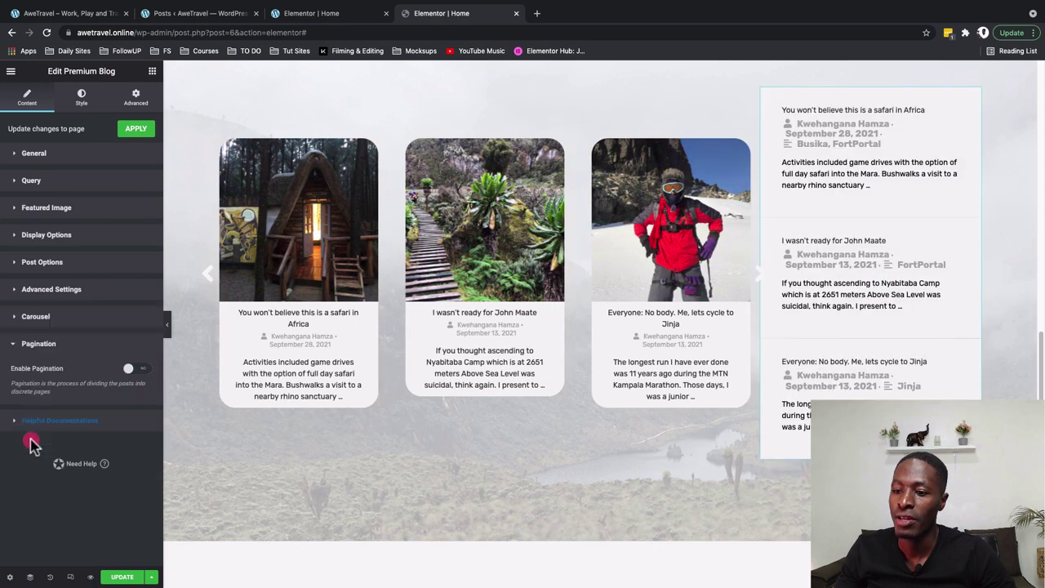
{"action": "left_click", "coordinate": [142, 373]}
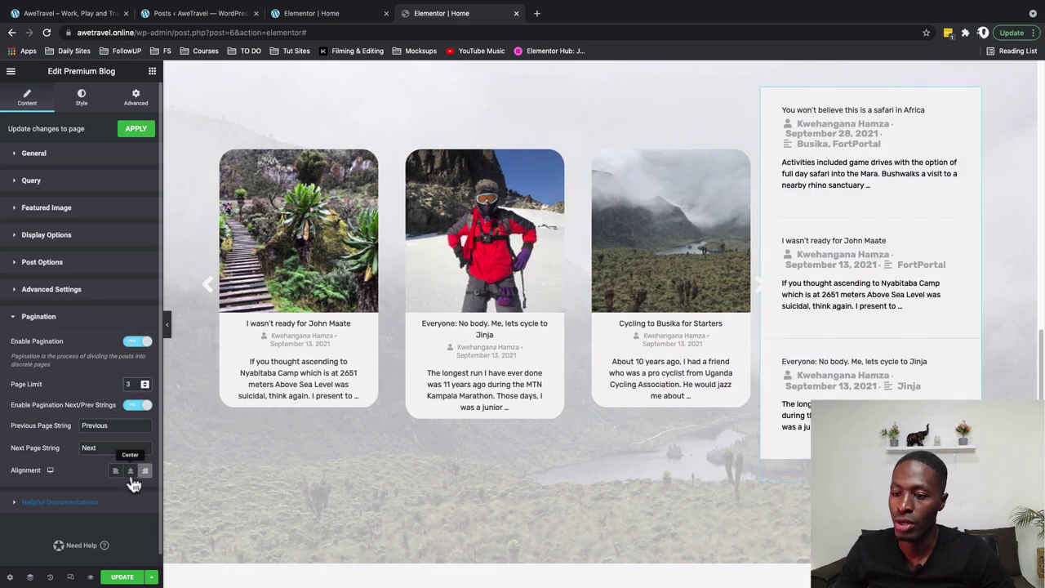
{"action": "left_click", "coordinate": [129, 477]}
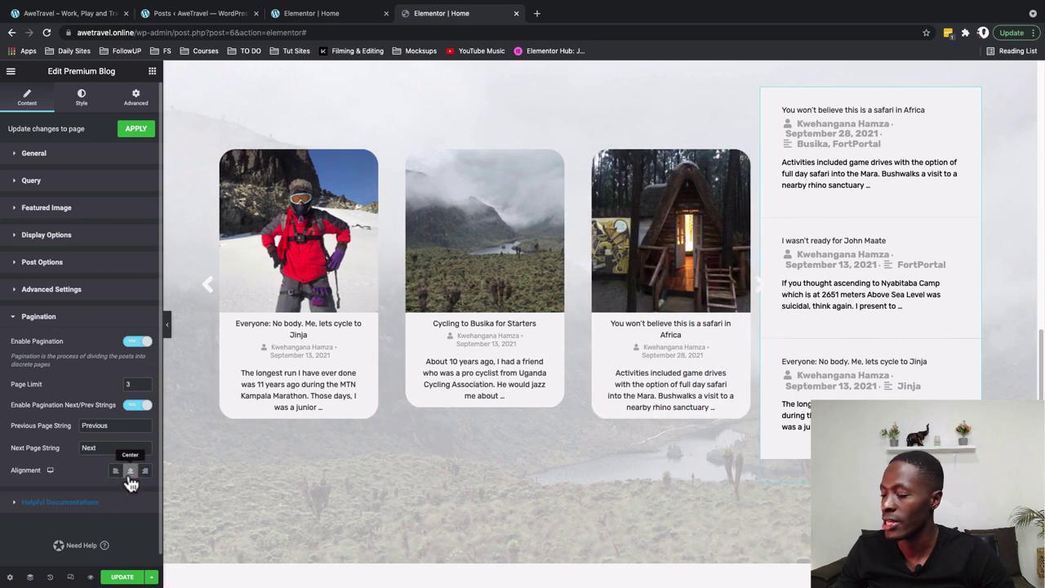
Set the post title hover colour to Secondary/Grey and title bottom spacing to 0
{"action": "left_click", "coordinate": [85, 101]}
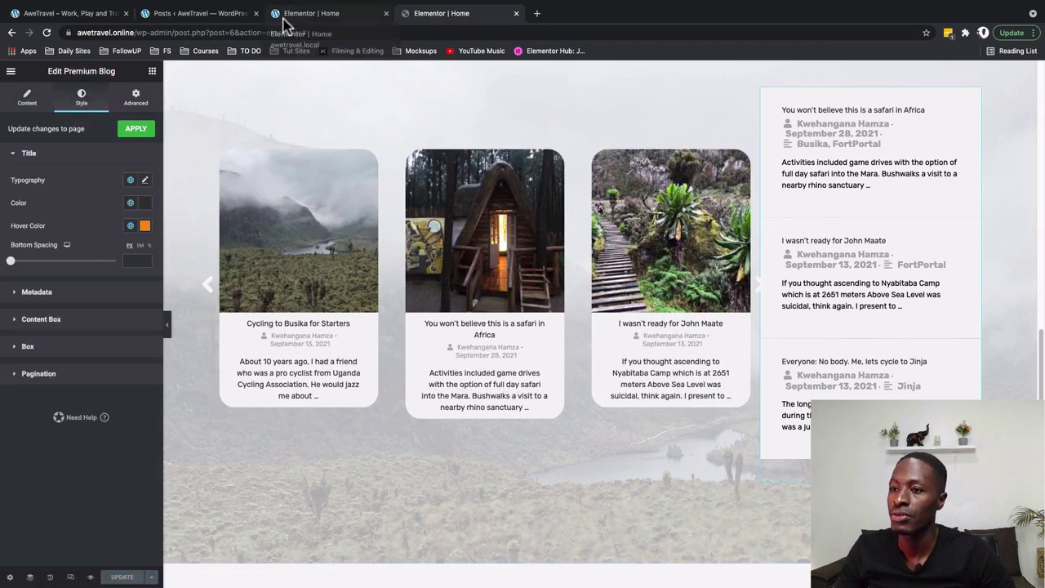
{"action": "left_click", "coordinate": [130, 225]}
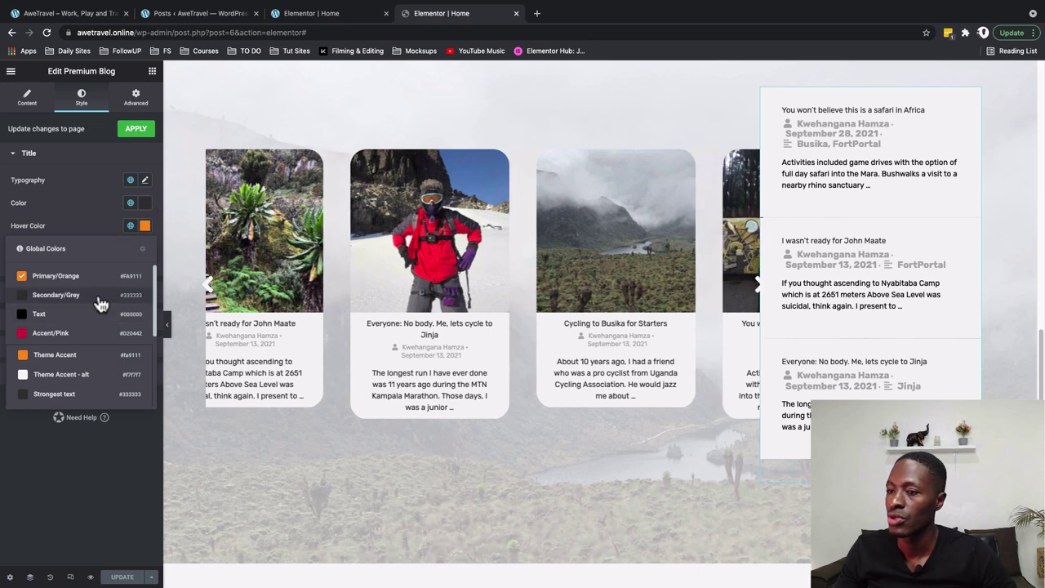
{"action": "left_click", "coordinate": [106, 296]}
{"action": "left_click", "coordinate": [146, 228]}
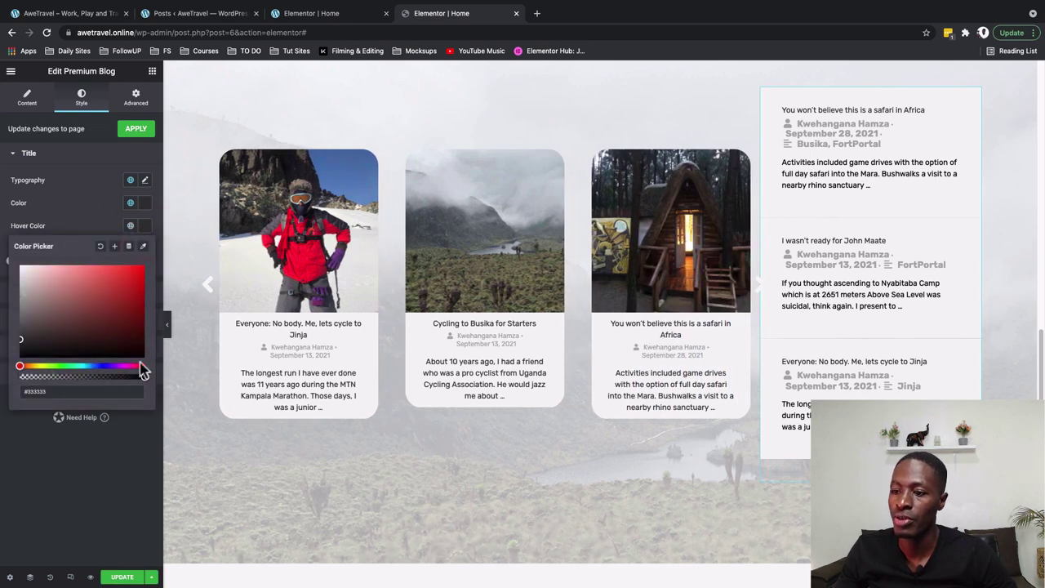
{"action": "key", "text": "Escape"}
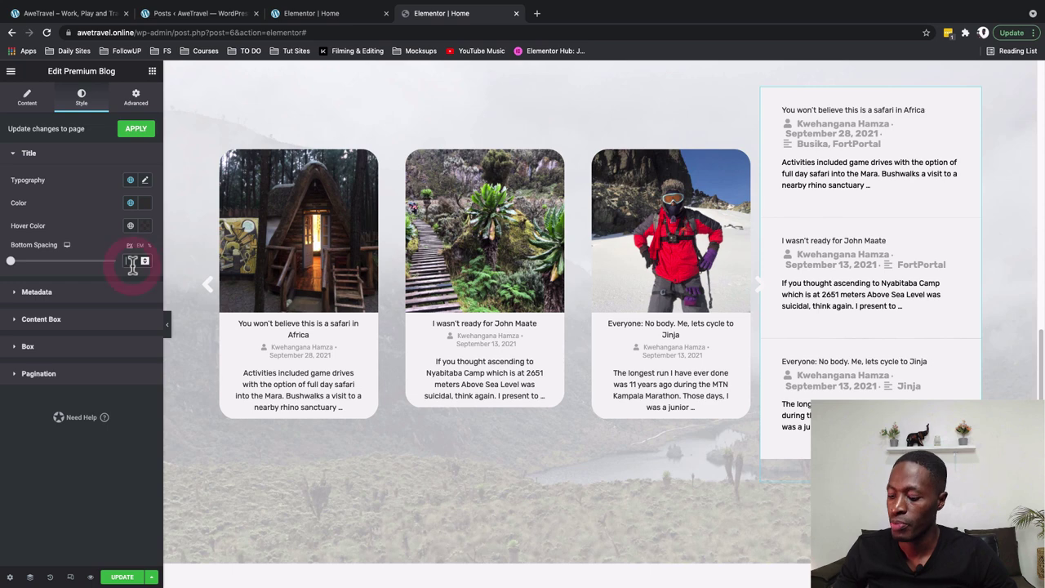
{"action": "left_click", "coordinate": [131, 261]}
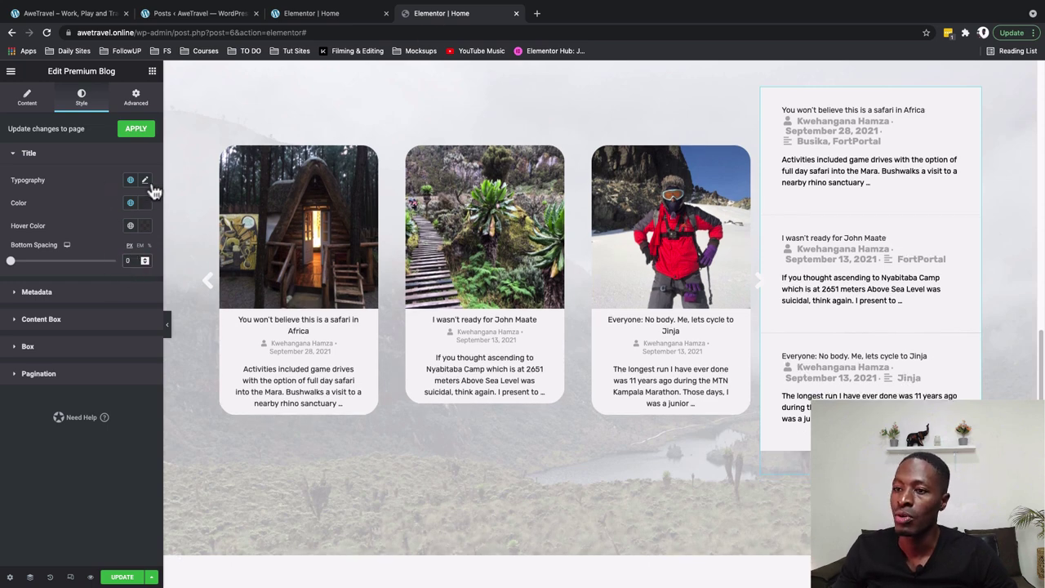
Set the metadata typography to size 12 and font weight 400
{"action": "left_click", "coordinate": [68, 298]}
{"action": "left_click", "coordinate": [144, 208]}
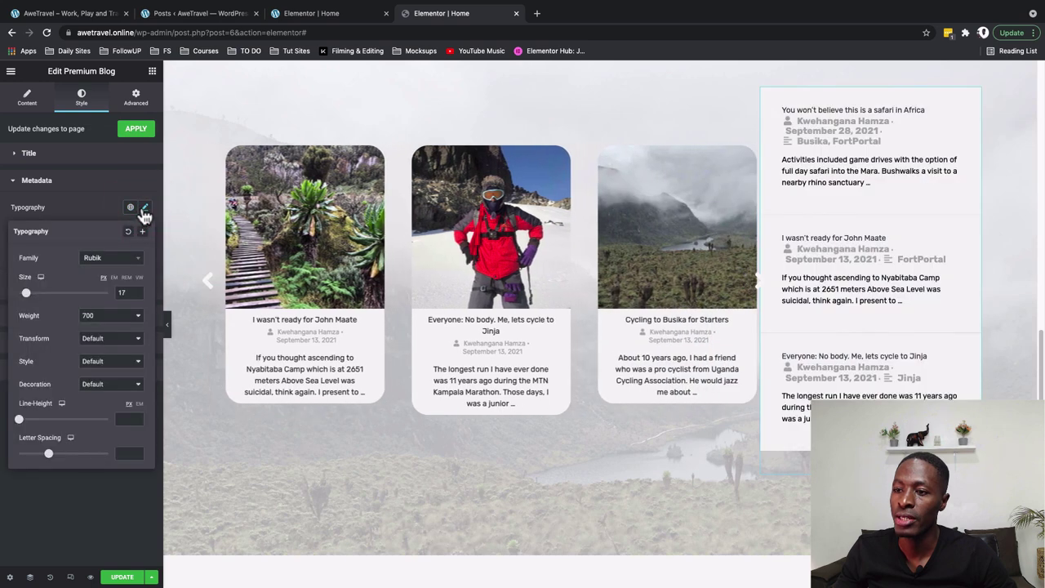
{"action": "scroll", "coordinate": [131, 291], "scroll_direction": "down", "scroll_amount": 5}
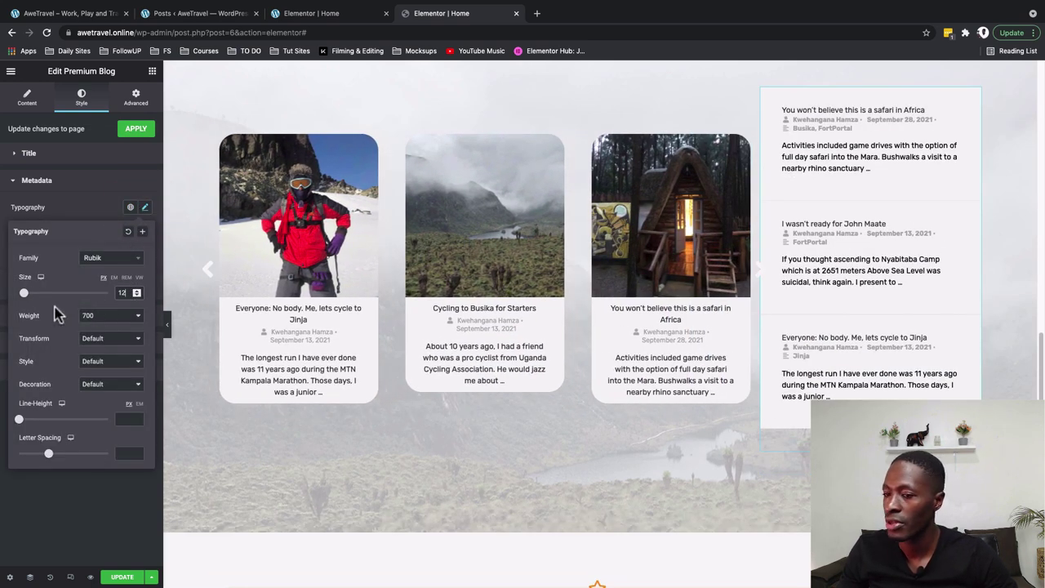
{"action": "left_click", "coordinate": [91, 319]}
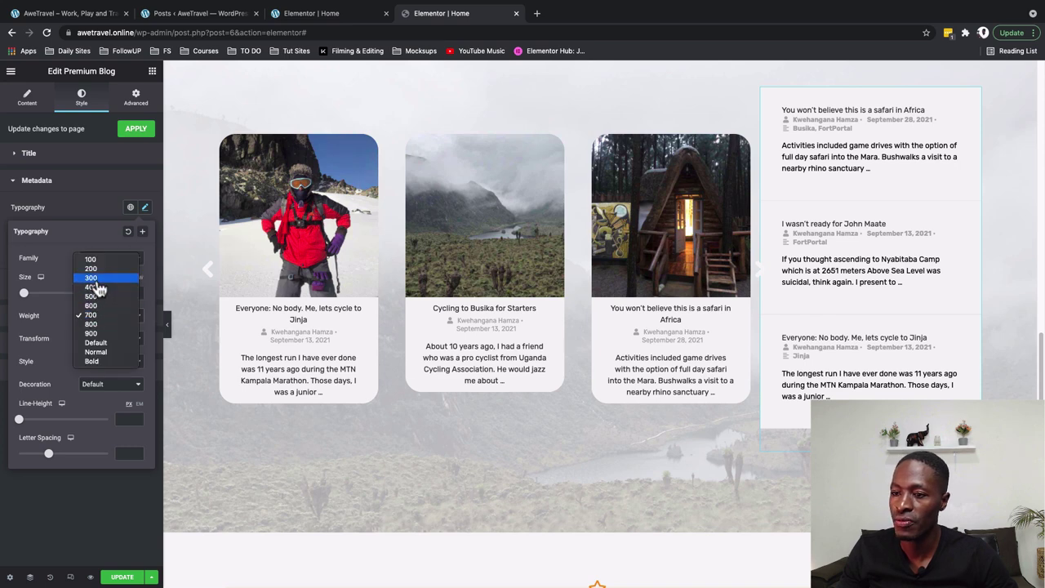
{"action": "left_click", "coordinate": [92, 286]}
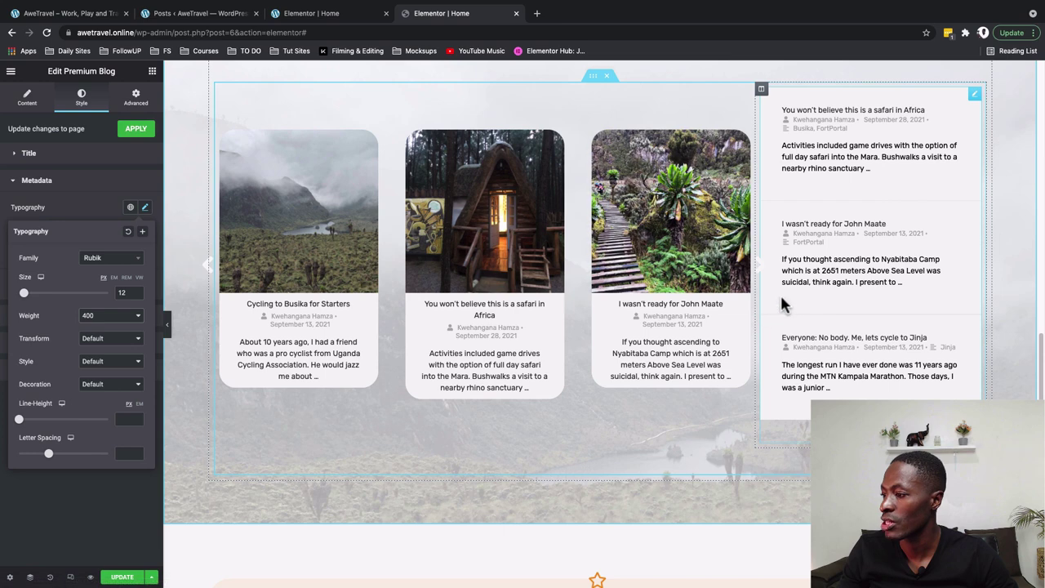
{"action": "left_click", "coordinate": [49, 323]}
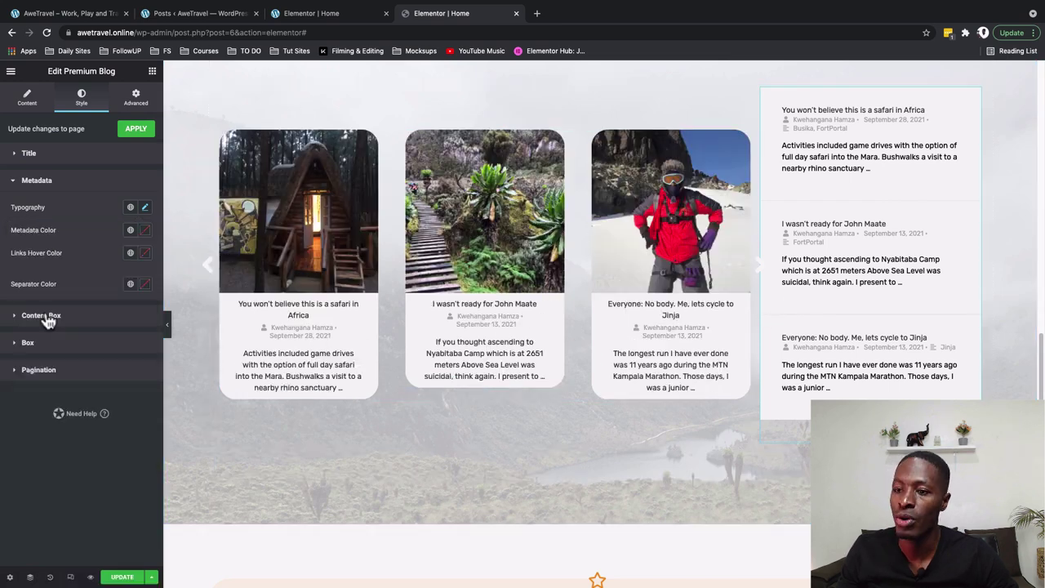
Give the content box Secondary/Grey text, zero margins and padding of 10
{"action": "left_click", "coordinate": [49, 319]}
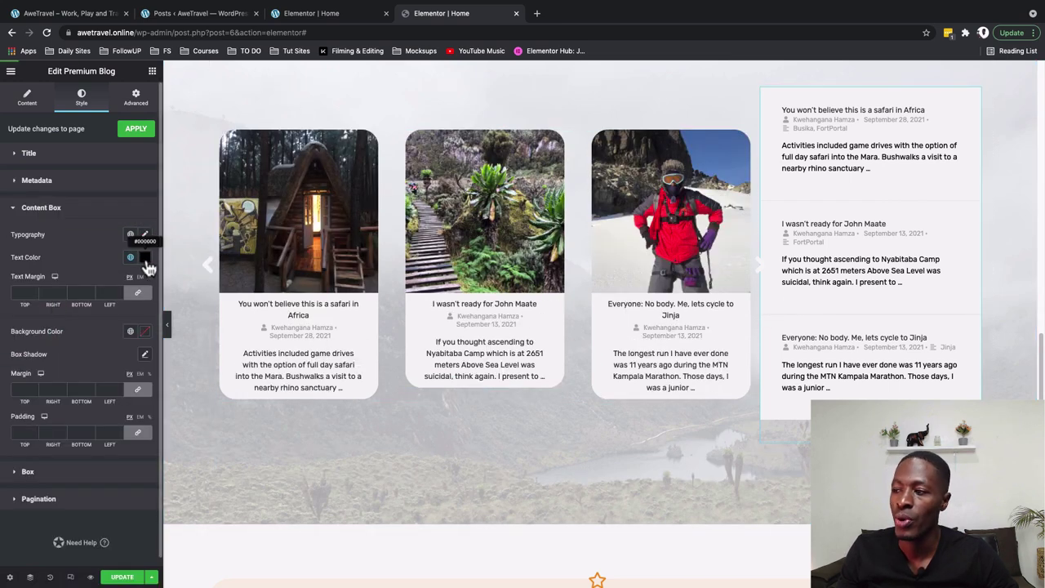
{"action": "left_click", "coordinate": [129, 258]}
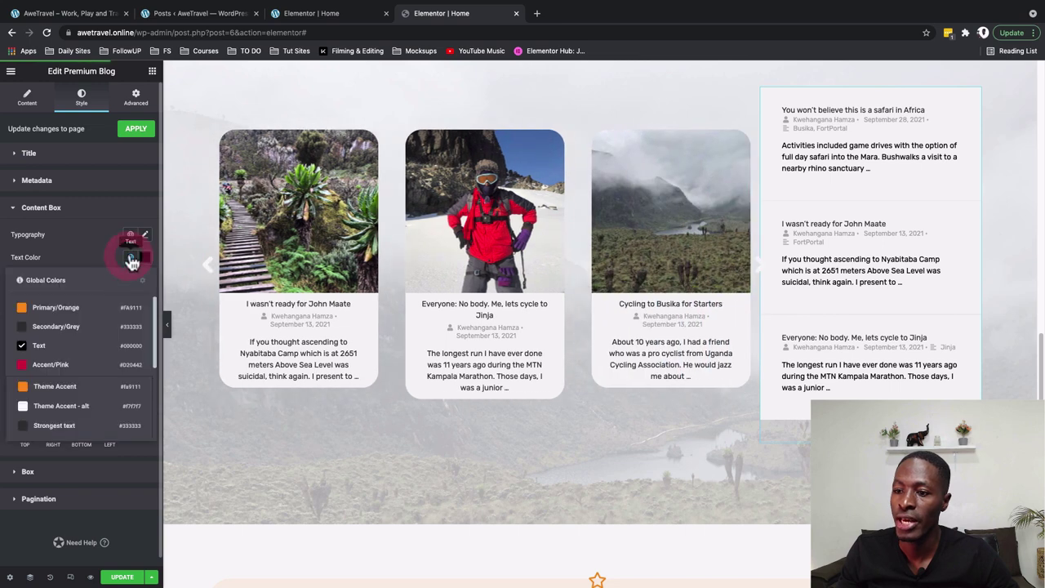
{"action": "left_click", "coordinate": [59, 328]}
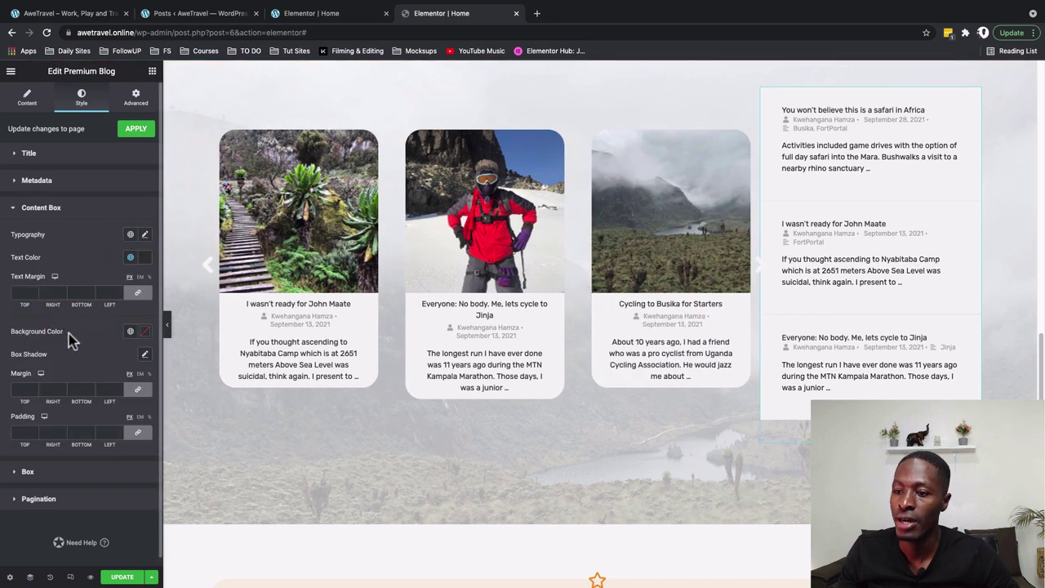
{"action": "left_click", "coordinate": [138, 433]}
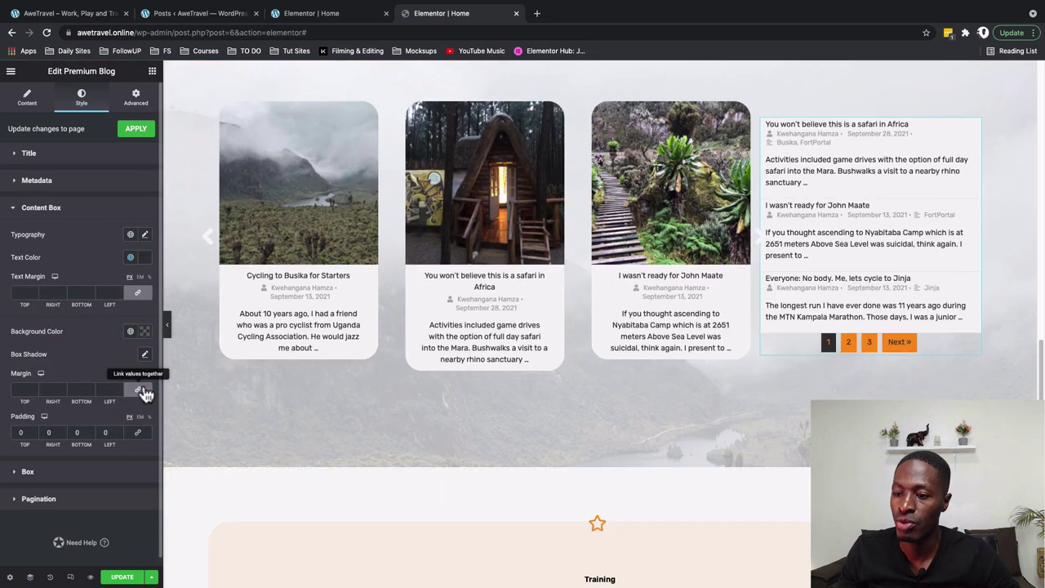
{"action": "left_click", "coordinate": [139, 392]}
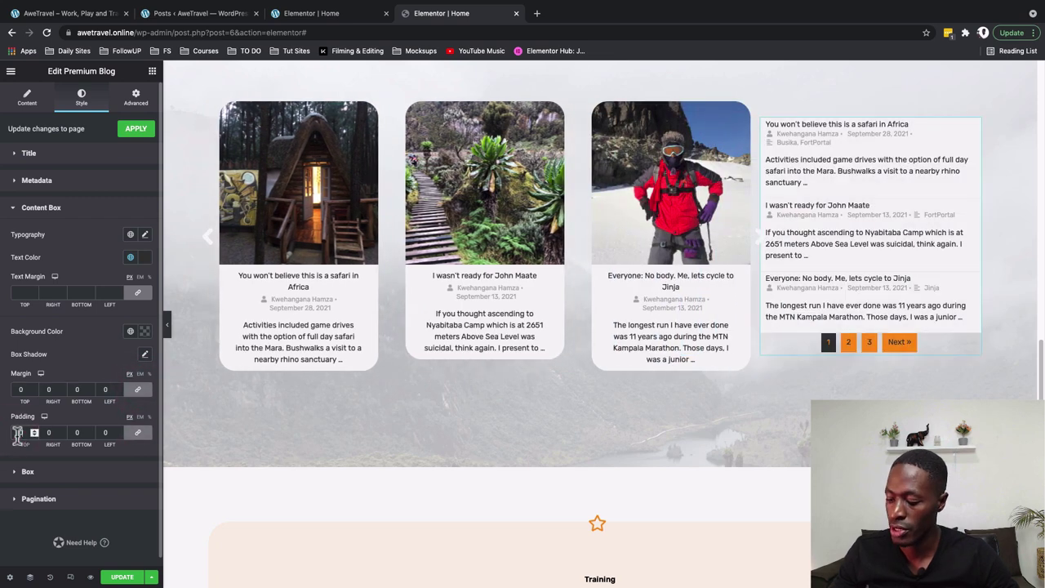
{"action": "left_click", "coordinate": [22, 432]}
{"action": "type", "text": "10"}
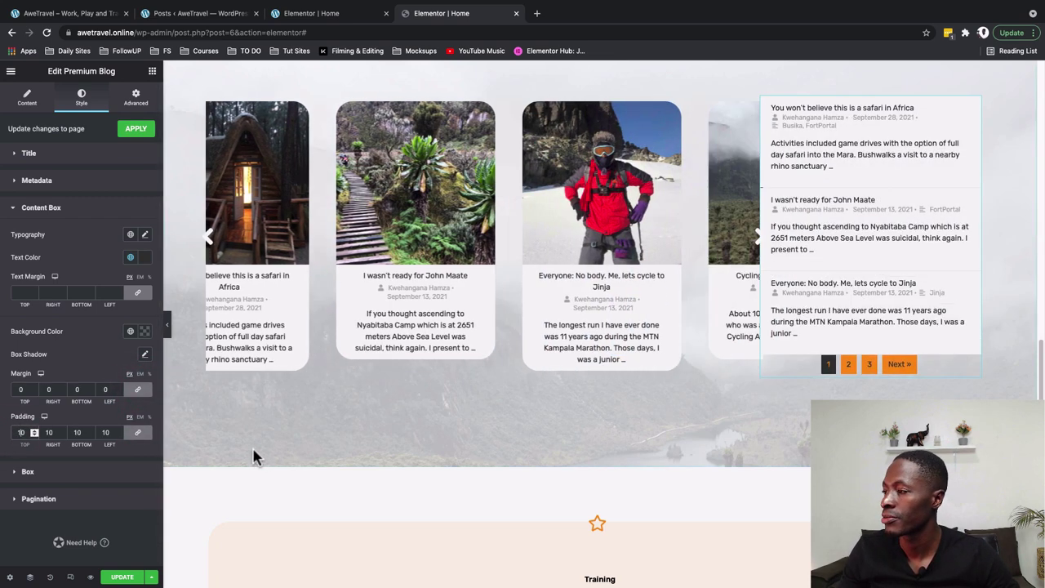
Make the post box background fully transparent
{"action": "left_click", "coordinate": [49, 472]}
{"action": "left_click", "coordinate": [130, 261]}
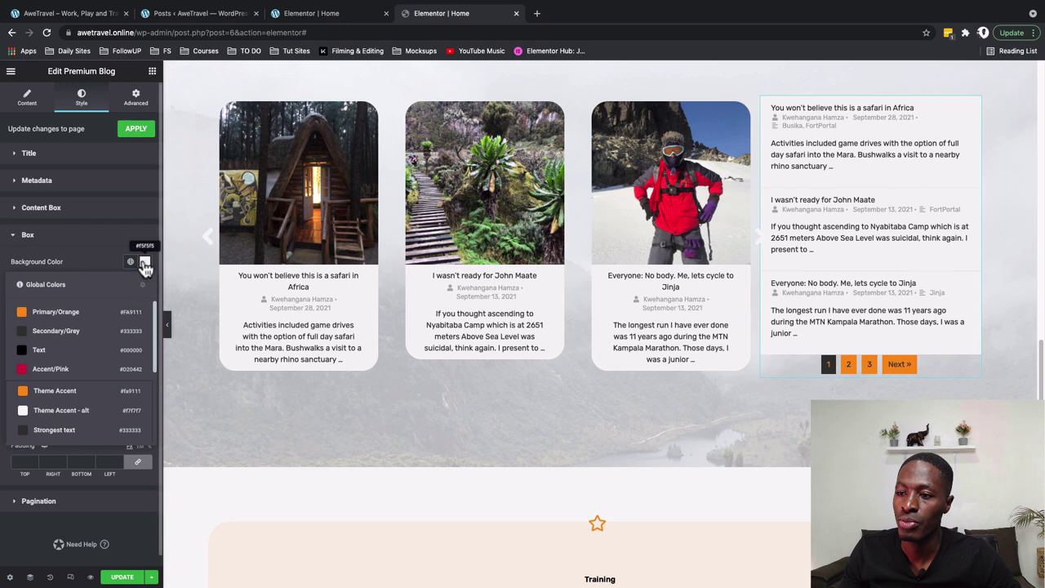
{"action": "left_click", "coordinate": [145, 266]}
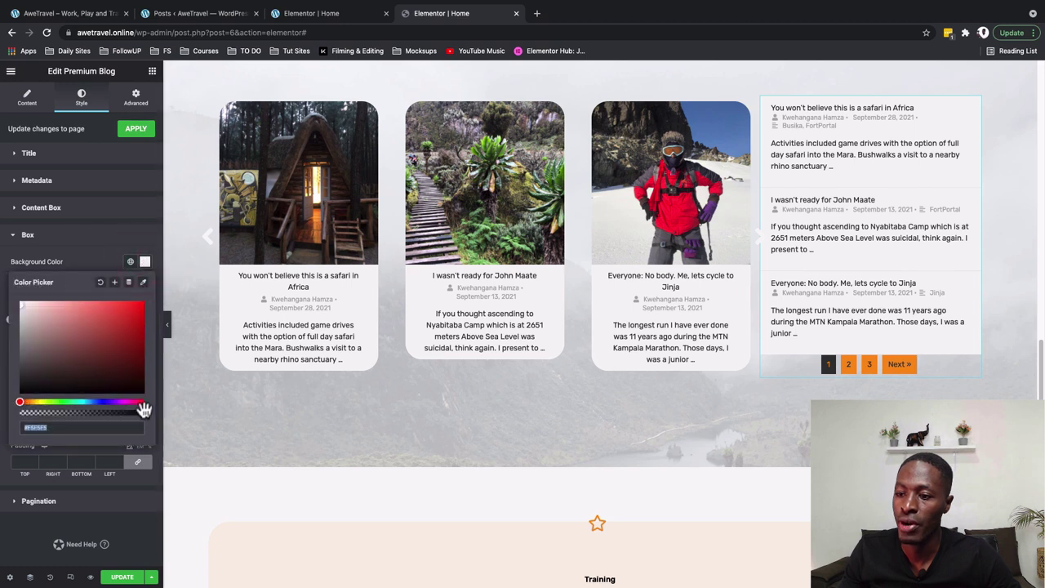
{"action": "left_click_drag", "start_coordinate": [144, 410], "coordinate": [19, 412]}
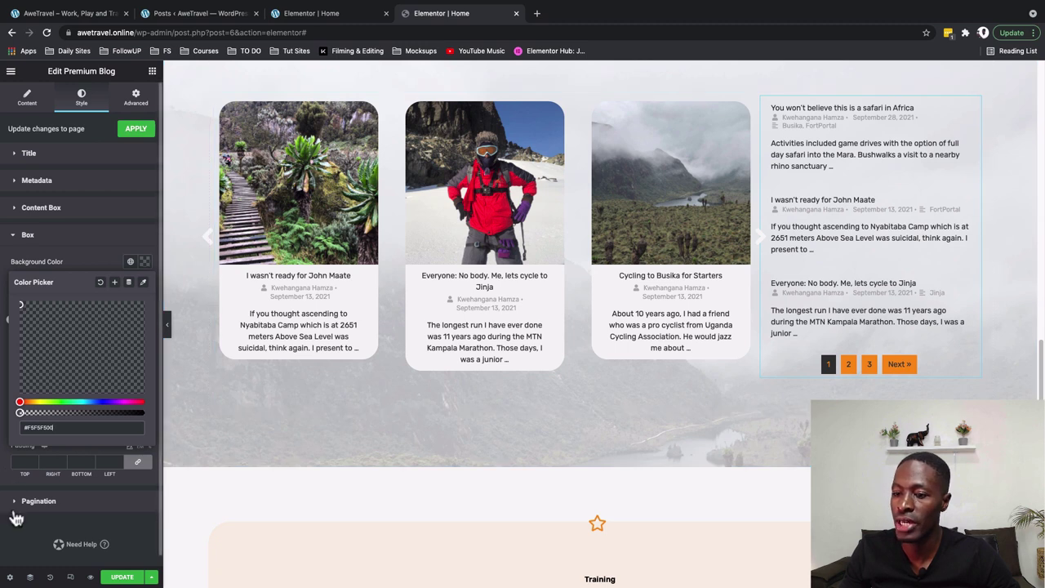
{"action": "left_click", "coordinate": [20, 542]}
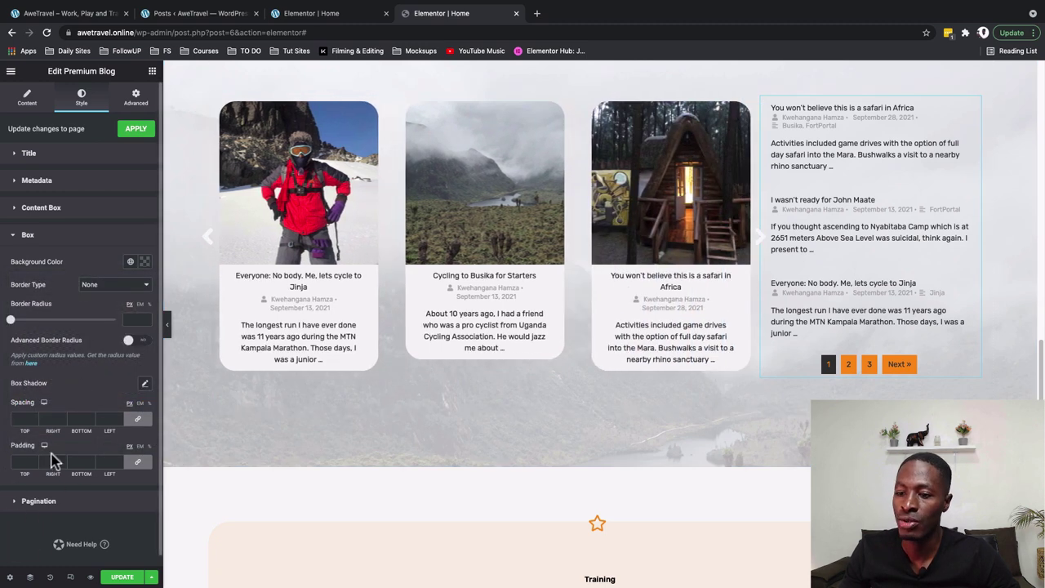
Make the normal pagination numbers white on the orange background
{"action": "left_click", "coordinate": [32, 501]}
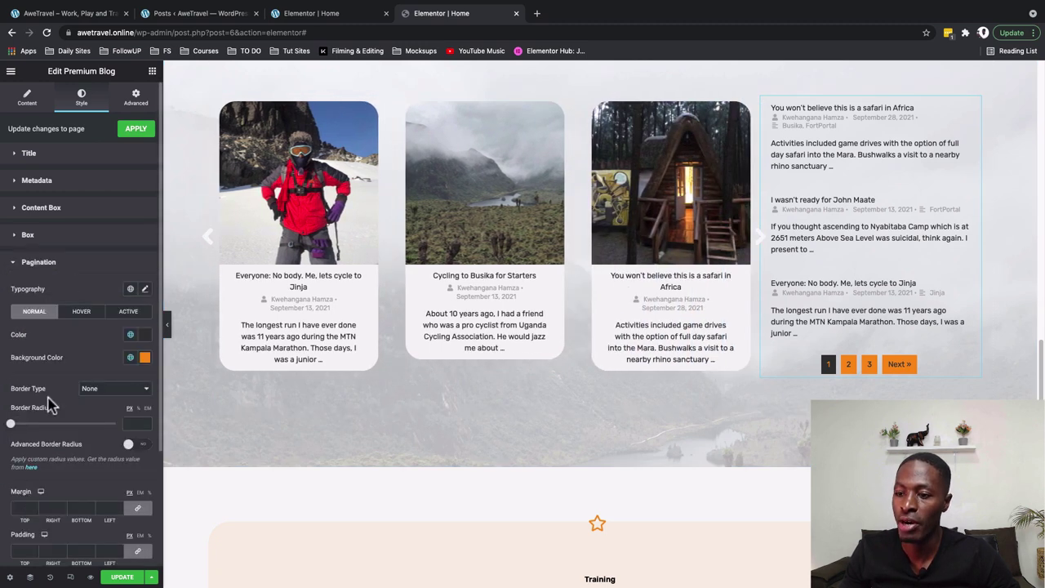
{"action": "scroll", "coordinate": [49, 405], "scroll_direction": "down", "scroll_amount": 2}
{"action": "scroll", "coordinate": [110, 460], "scroll_direction": "down", "scroll_amount": 2}
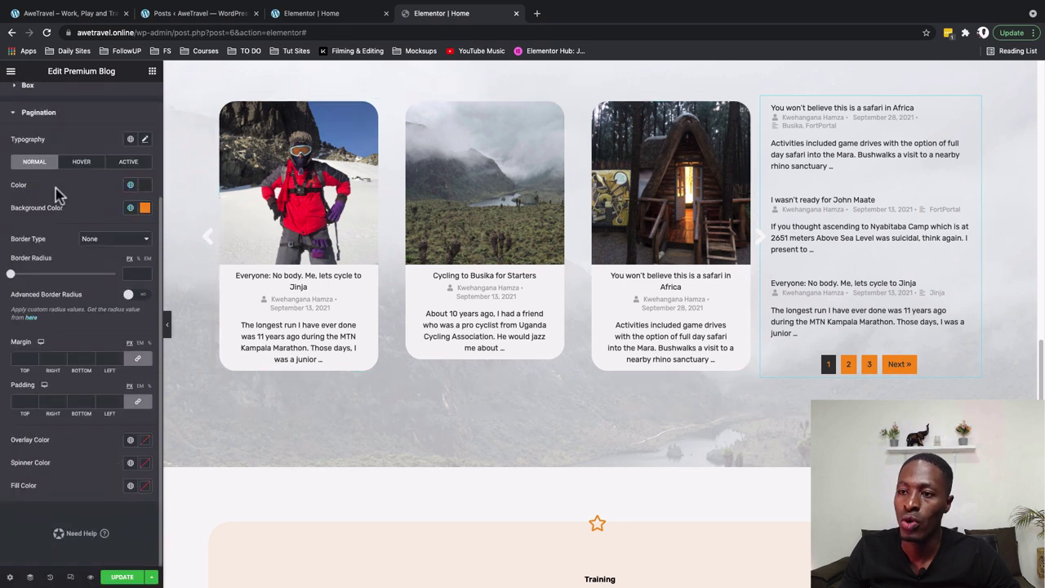
{"action": "left_click", "coordinate": [131, 185]}
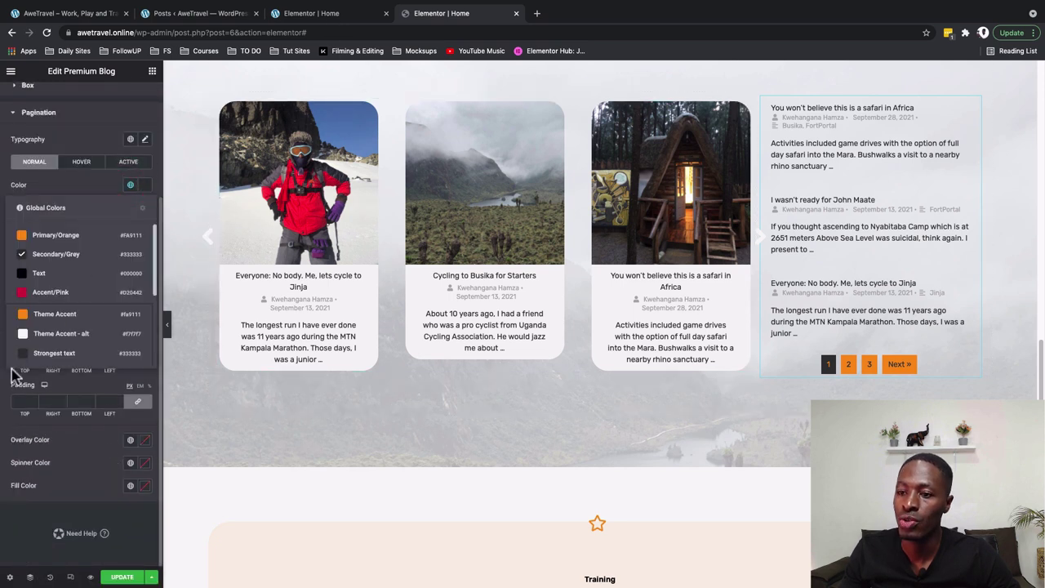
{"action": "scroll", "coordinate": [25, 349], "scroll_direction": "down", "scroll_amount": 3}
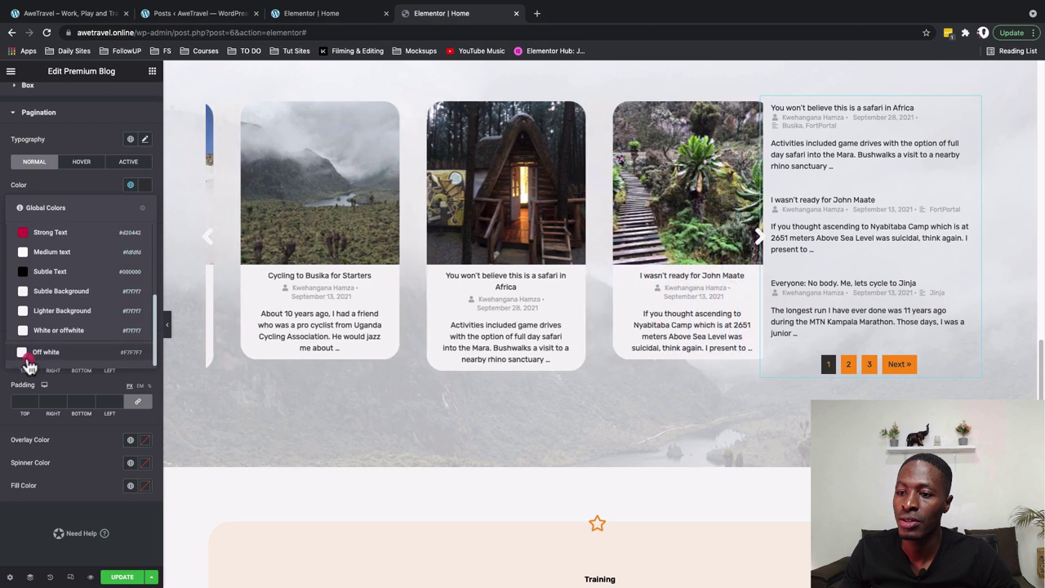
{"action": "left_click", "coordinate": [28, 359]}
{"action": "left_click", "coordinate": [129, 209]}
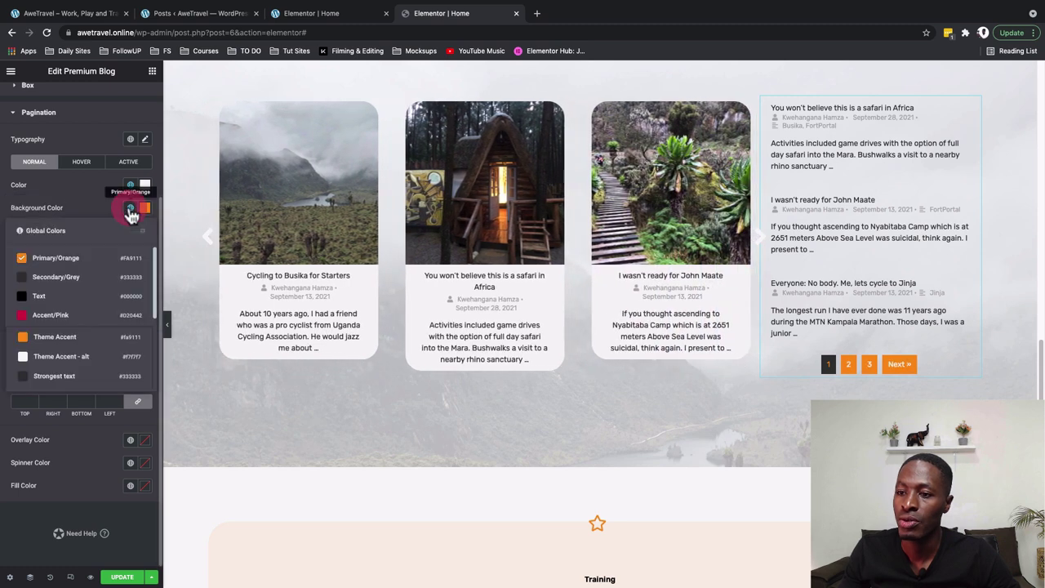
{"action": "left_click", "coordinate": [130, 209]}
Set the hover and current-page pagination backgrounds to Off white
{"action": "left_click", "coordinate": [81, 162]}
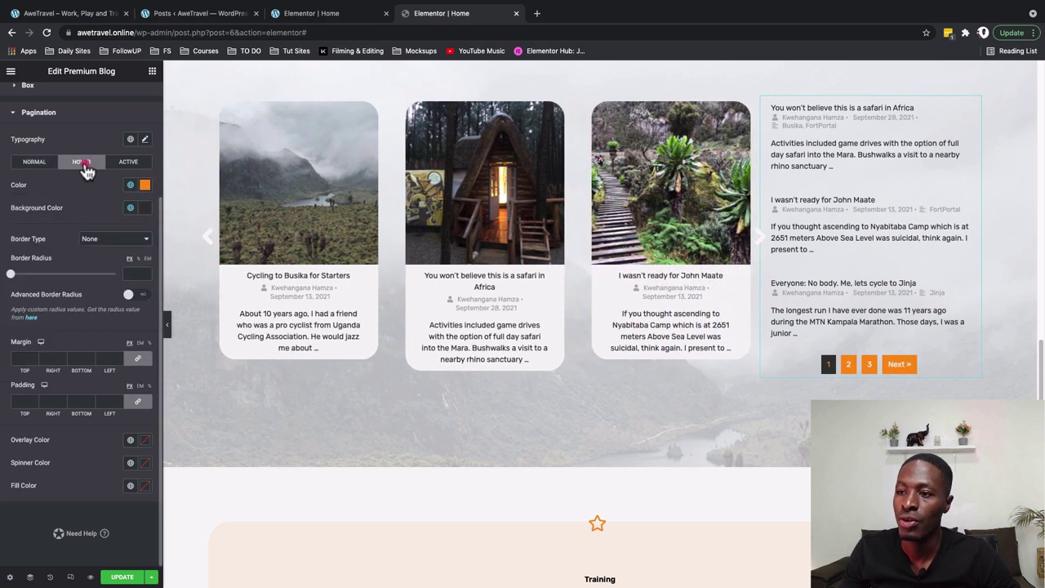
{"action": "left_click", "coordinate": [130, 208]}
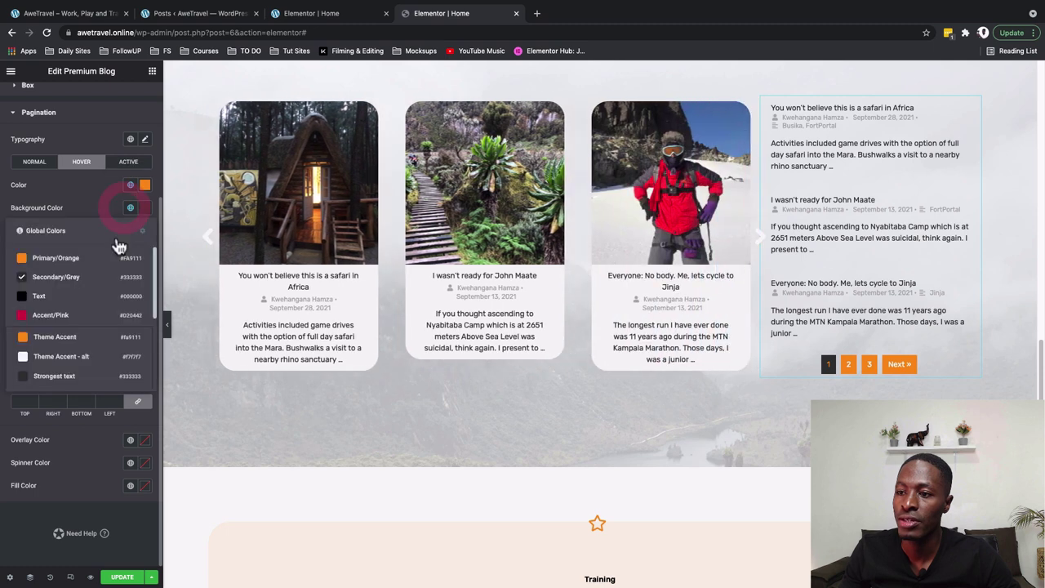
{"action": "scroll", "coordinate": [102, 327], "scroll_direction": "down", "scroll_amount": 5}
{"action": "left_click", "coordinate": [93, 376]}
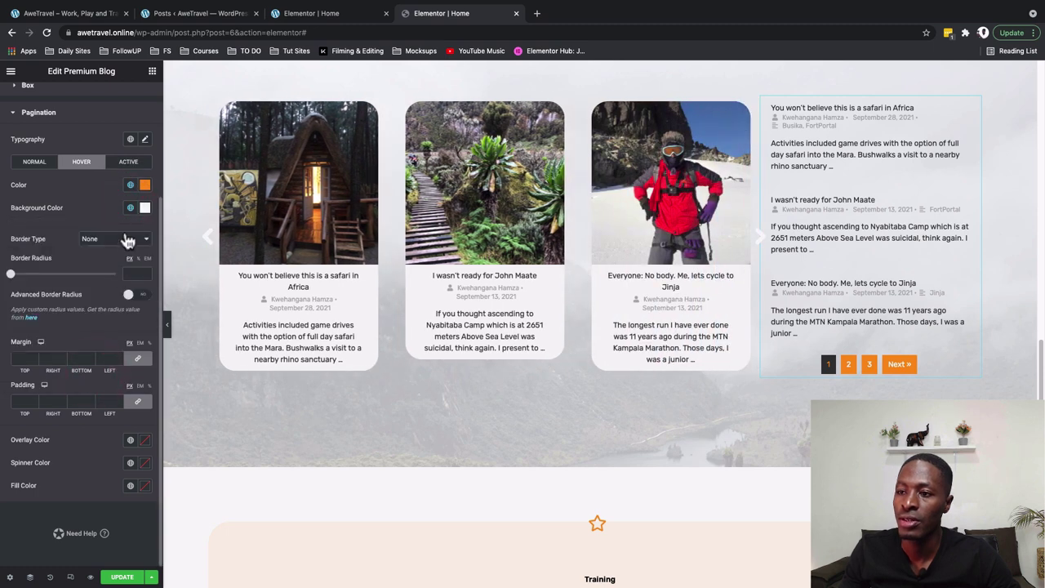
{"action": "left_click", "coordinate": [128, 162]}
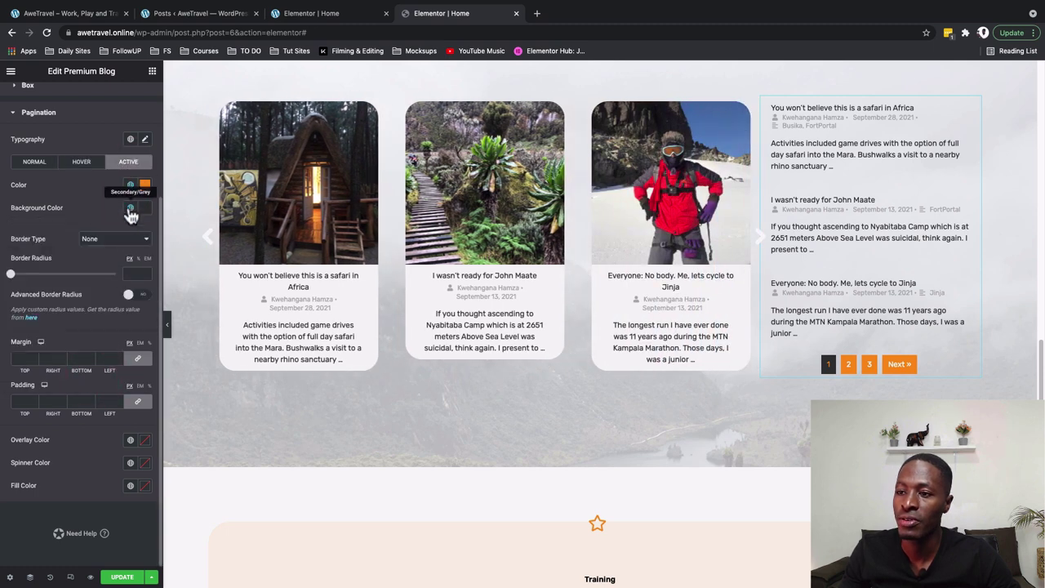
{"action": "left_click", "coordinate": [130, 208]}
{"action": "scroll", "coordinate": [52, 359], "scroll_direction": "down", "scroll_amount": 5}
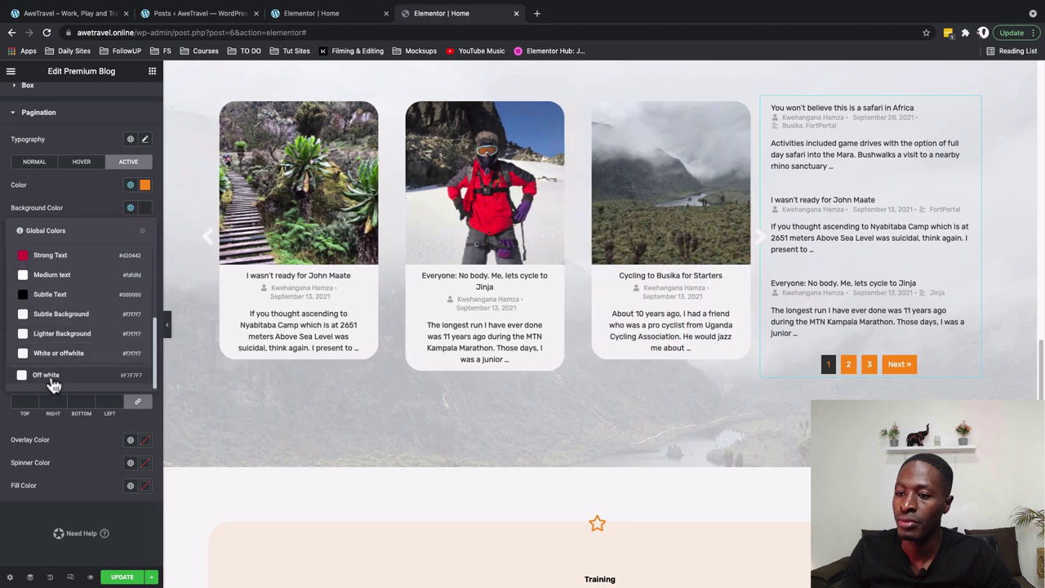
{"action": "left_click", "coordinate": [49, 376]}
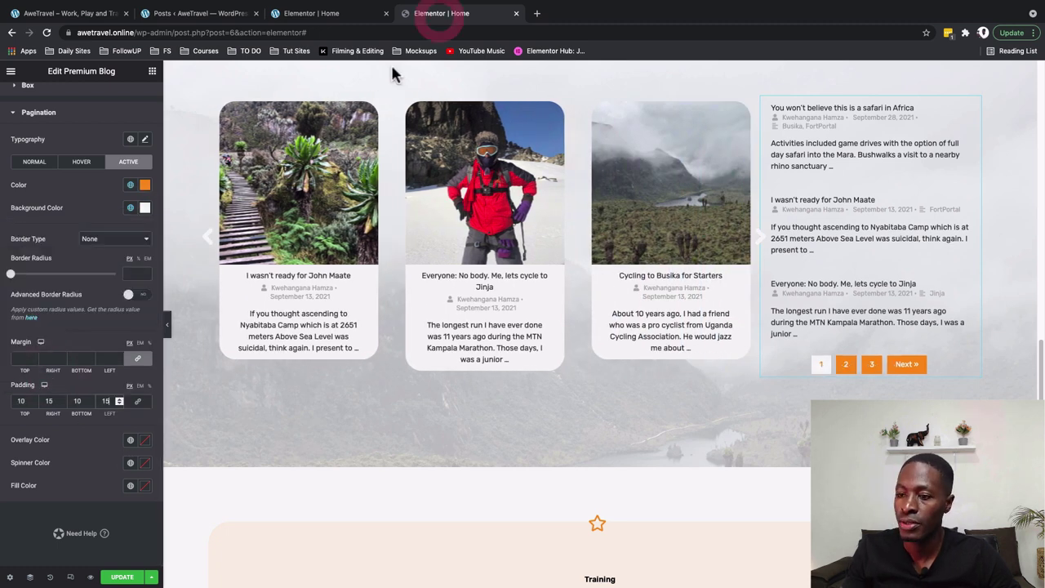
Pad the pagination buttons 10/15/10/15
{"action": "left_click", "coordinate": [21, 401]}
{"action": "type", "text": "10"}
{"action": "key", "text": "Tab"}
{"action": "type", "text": "15"}
{"action": "key", "text": "Tab"}
{"action": "type", "text": "10"}
{"action": "key", "text": "Tab"}
{"action": "type", "text": "15"}
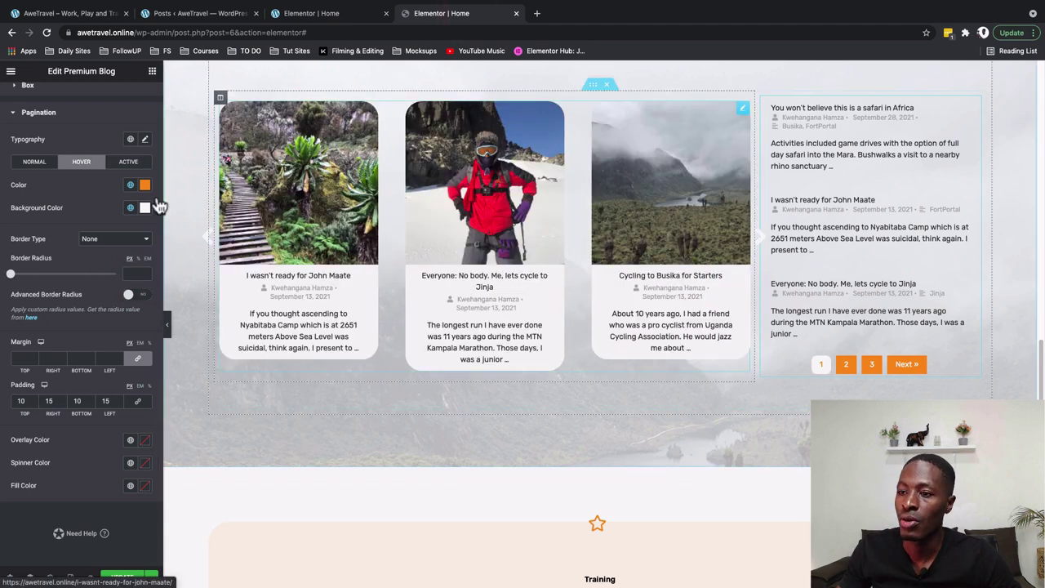
{"action": "left_click", "coordinate": [129, 163]}
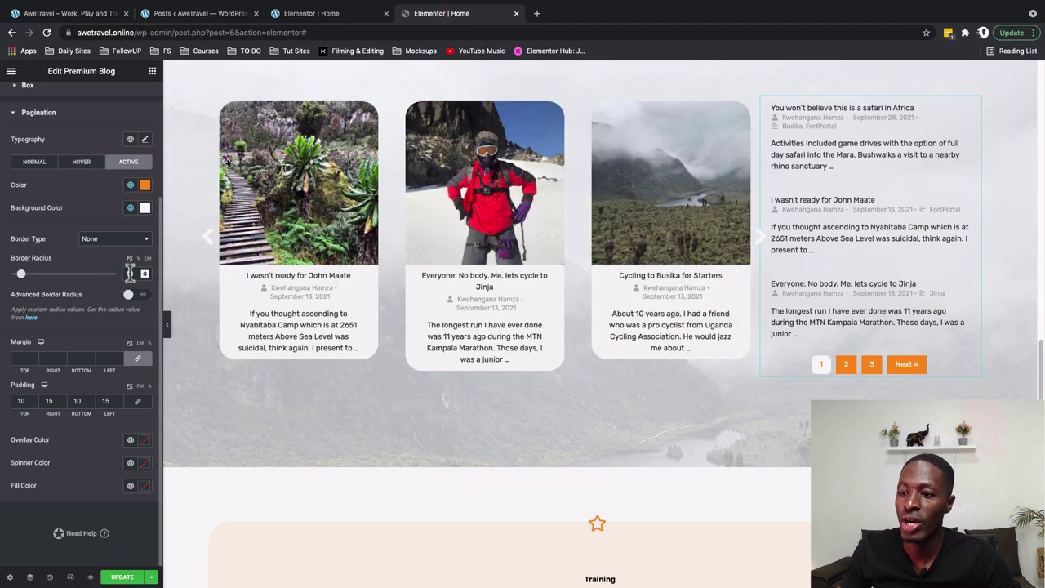
{"action": "left_click", "coordinate": [31, 164]}
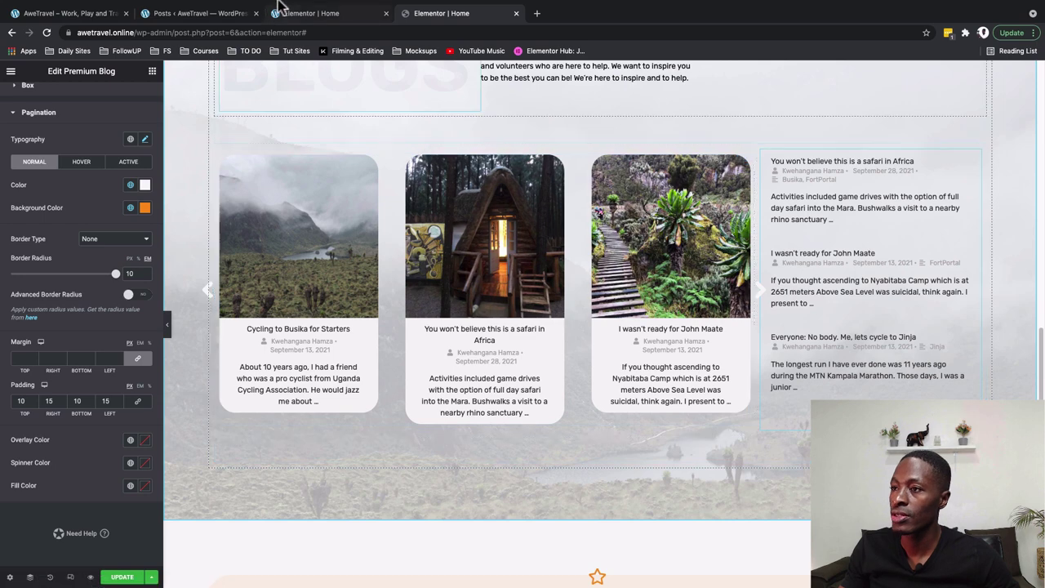
Set the post-list column's padding to 0/0/0/30 to separate it from the carousel
{"action": "left_click", "coordinate": [760, 154]}
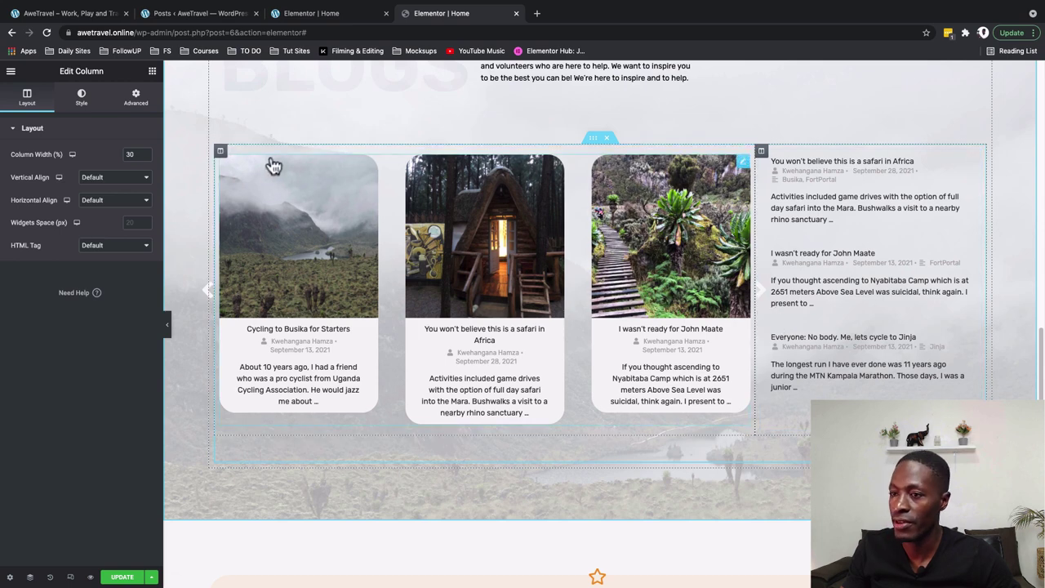
{"action": "left_click", "coordinate": [134, 98]}
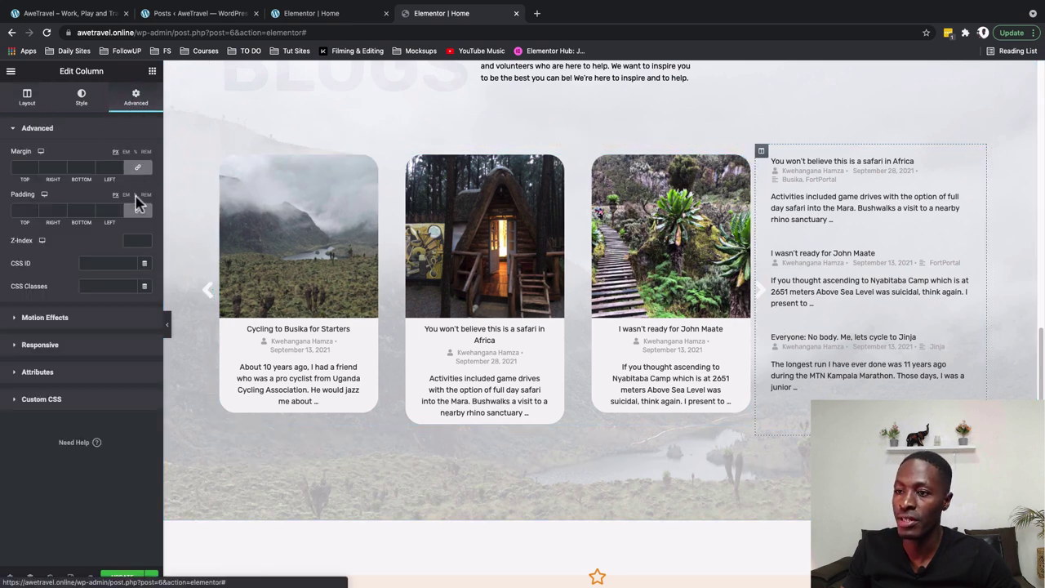
{"action": "left_click", "coordinate": [137, 210]}
{"action": "left_click", "coordinate": [108, 211]}
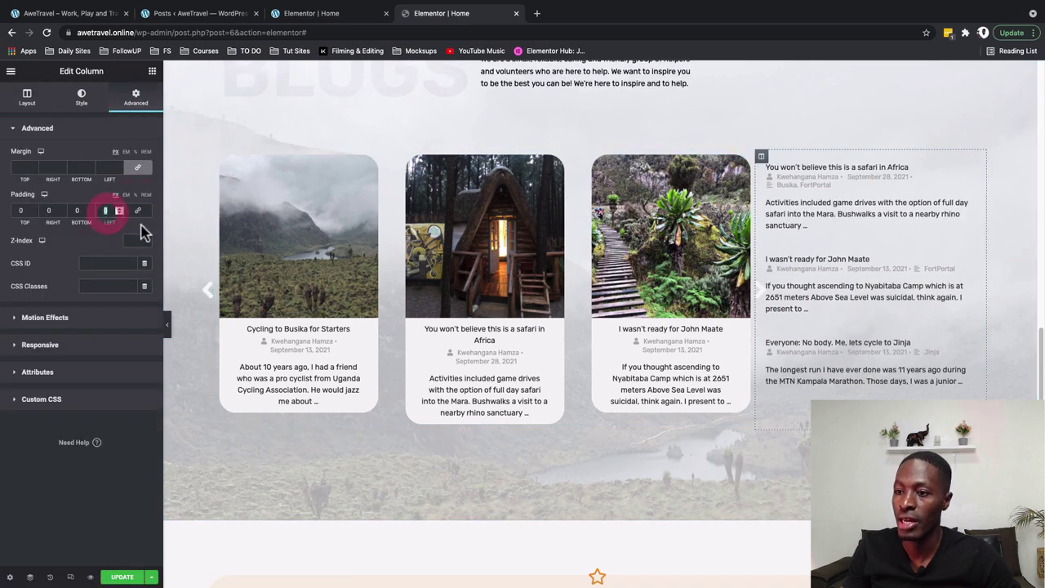
{"action": "type", "text": "30"}
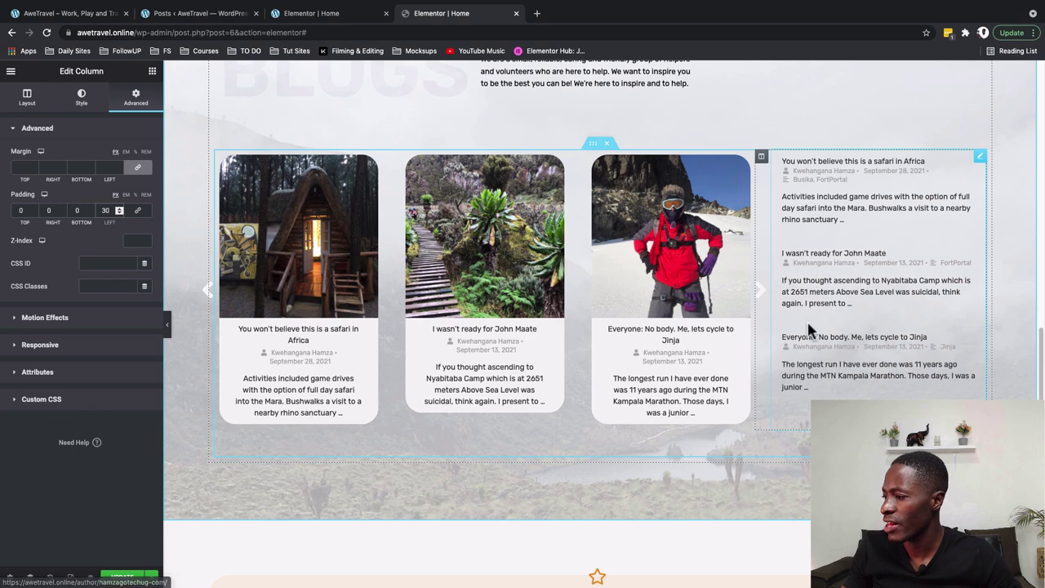
Apply the Secondary global font to the compact post list's titles
{"action": "left_click", "coordinate": [980, 155]}
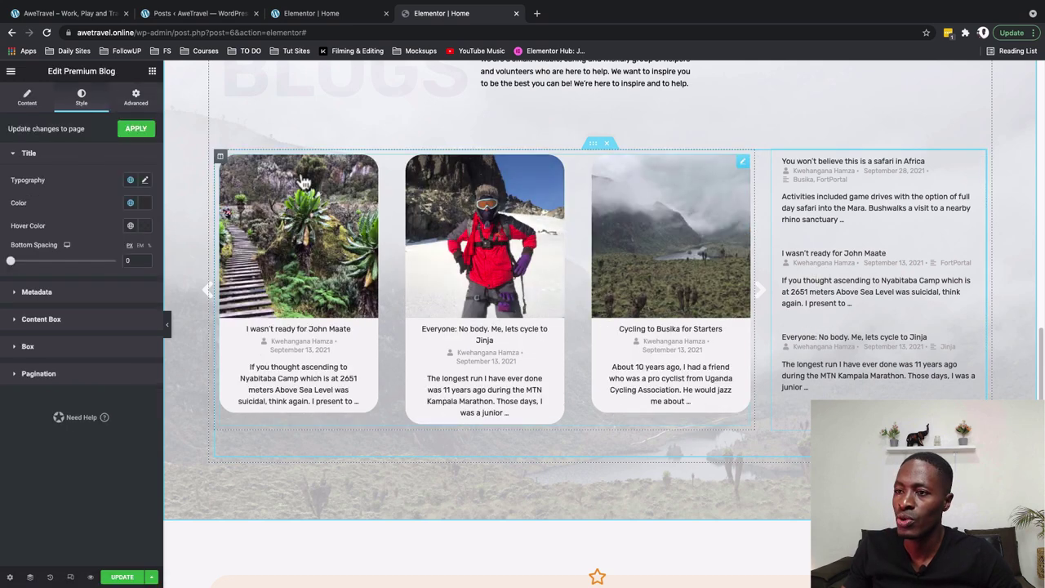
{"action": "left_click", "coordinate": [39, 16]}
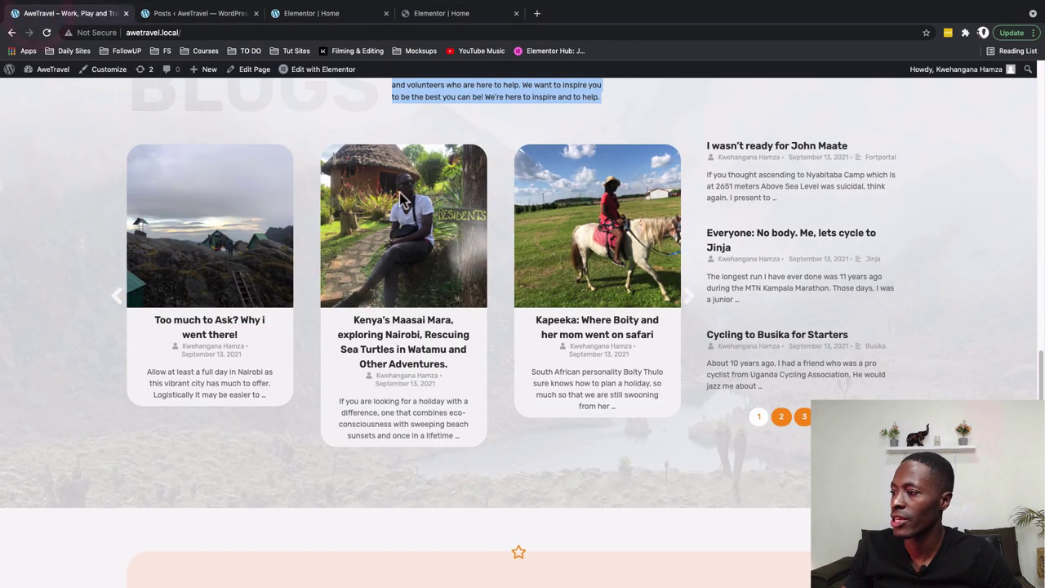
{"action": "left_click", "coordinate": [422, 17]}
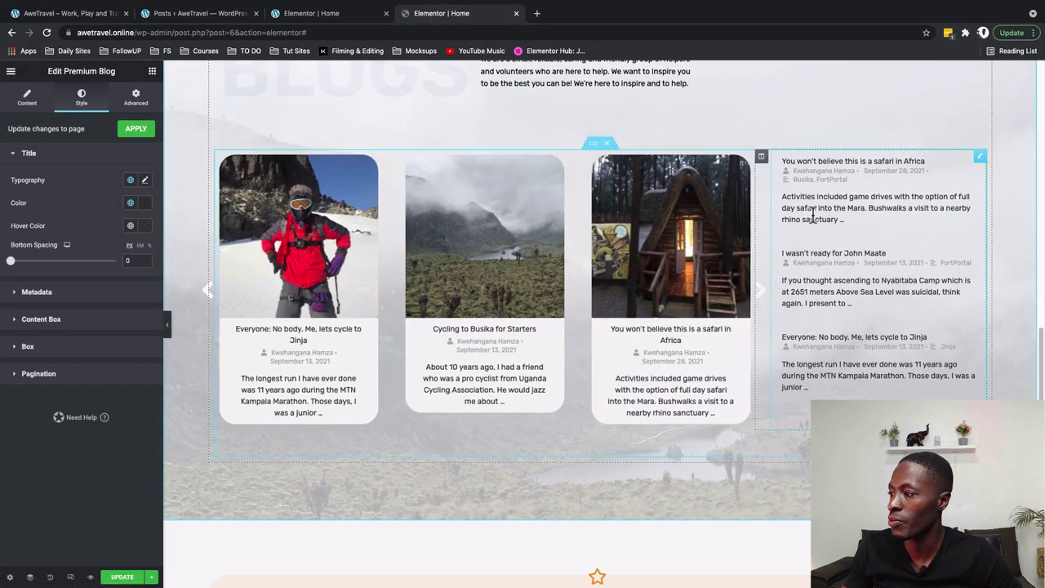
{"action": "left_click", "coordinate": [979, 157]}
{"action": "left_click", "coordinate": [82, 101]}
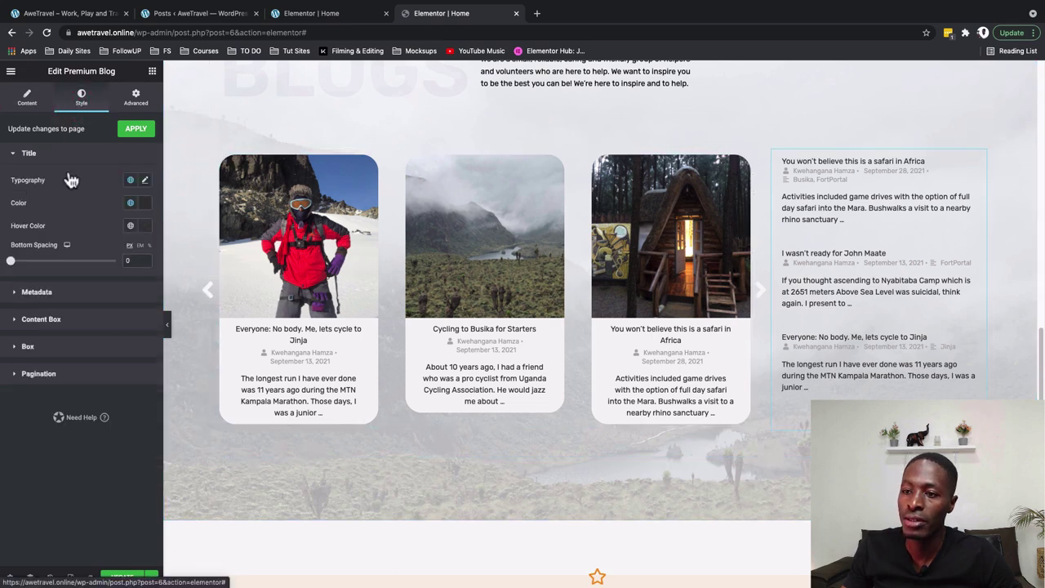
{"action": "left_click", "coordinate": [130, 181]}
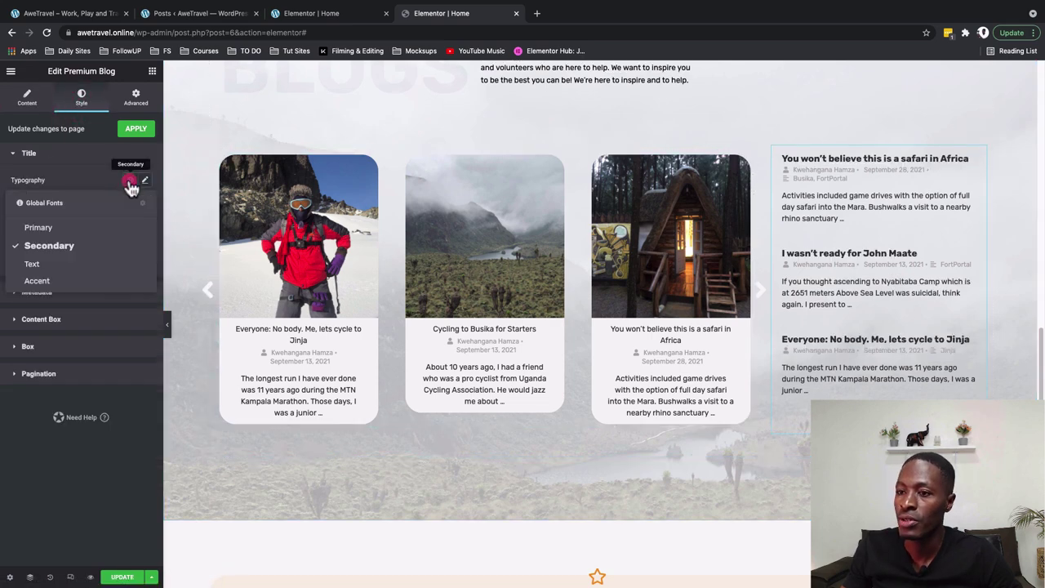
{"action": "left_click", "coordinate": [77, 249]}
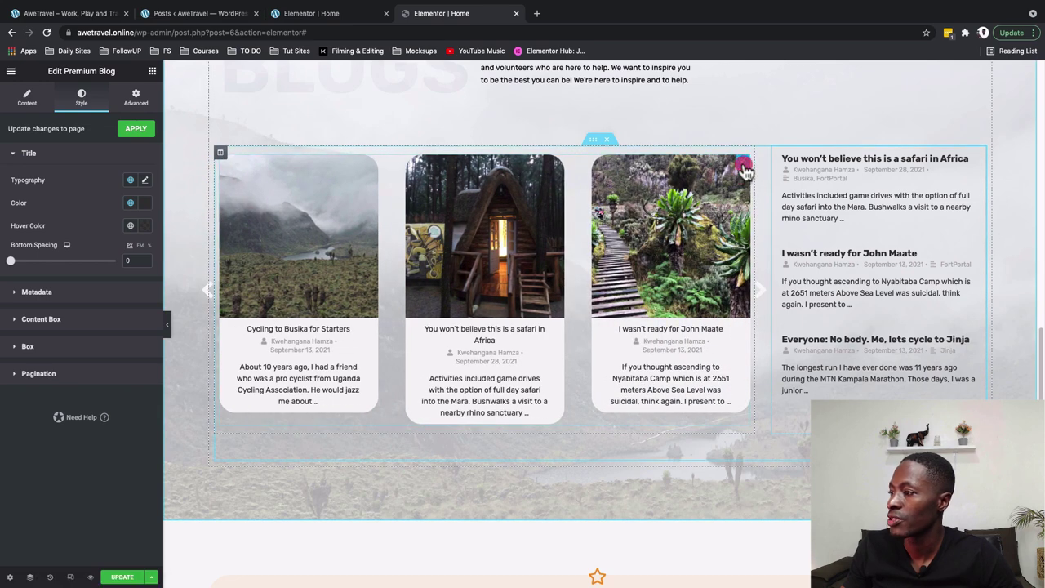
Apply the Secondary global font to the carousel's post titles
{"action": "left_click", "coordinate": [743, 167]}
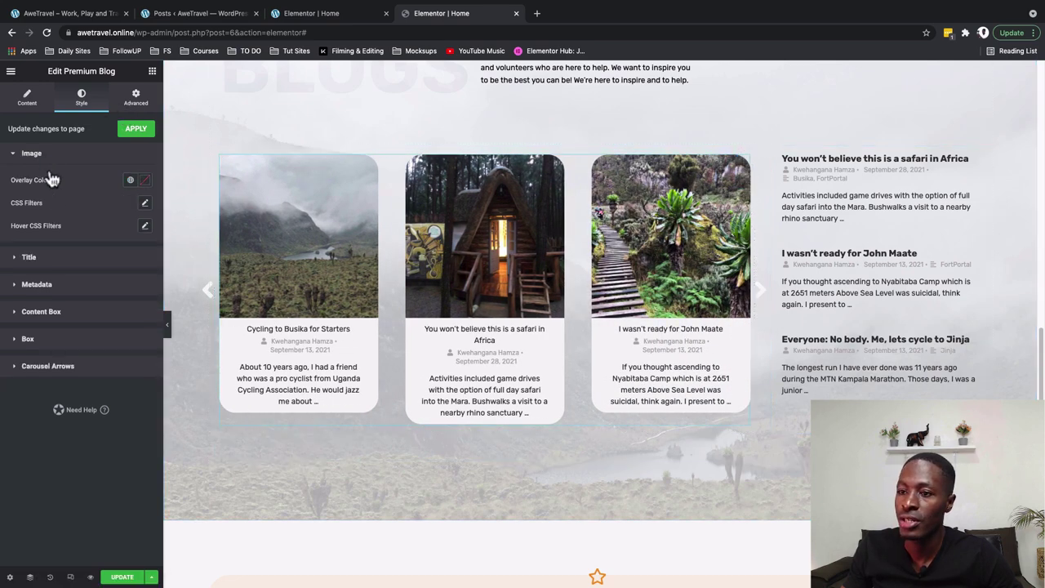
{"action": "left_click", "coordinate": [47, 259]}
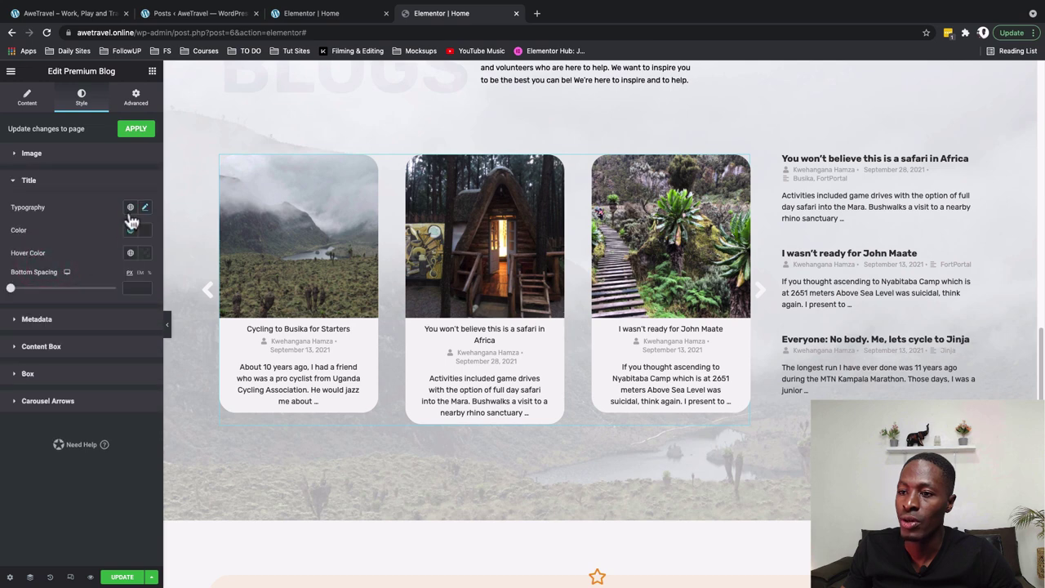
{"action": "left_click", "coordinate": [131, 209]}
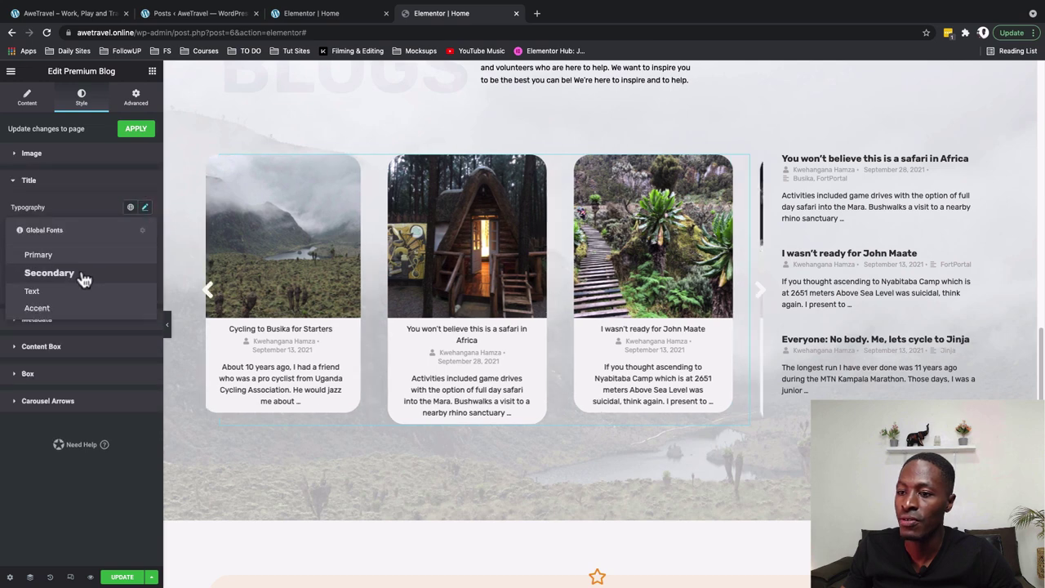
{"action": "left_click", "coordinate": [82, 274]}
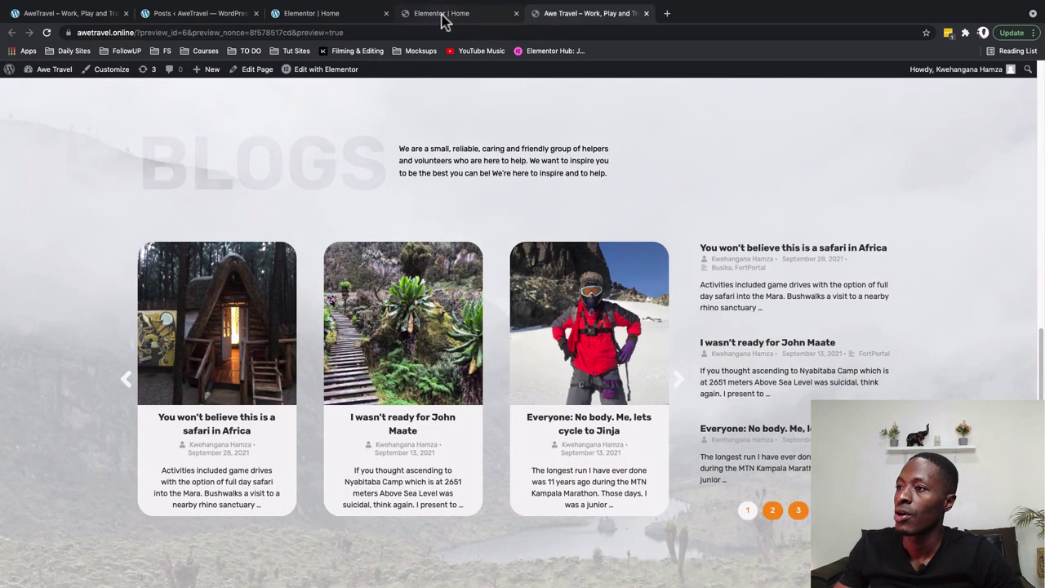
Switch the editor to the tablet responsive view
{"action": "left_click", "coordinate": [442, 13]}
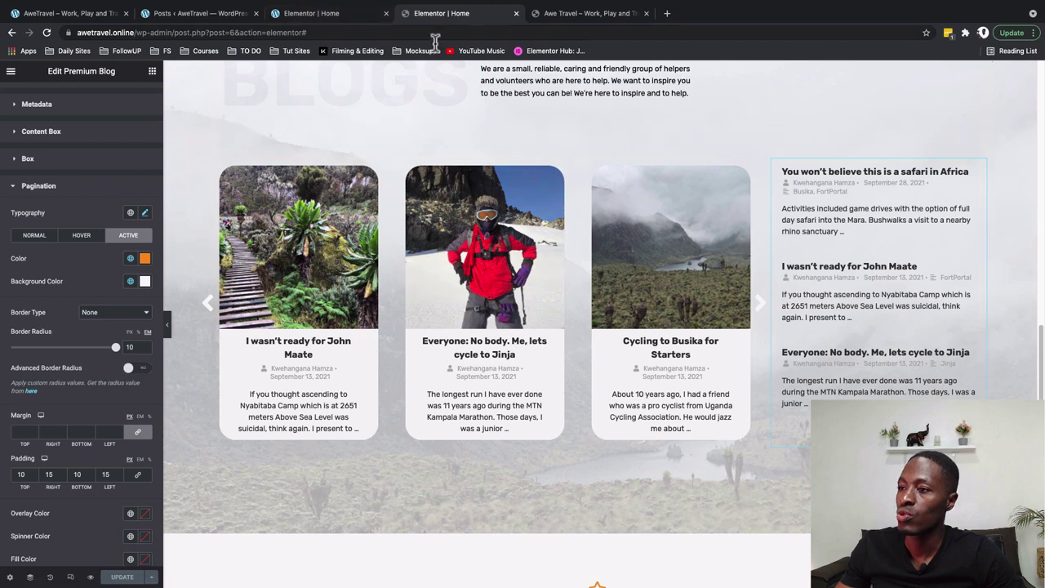
{"action": "left_click", "coordinate": [71, 578]}
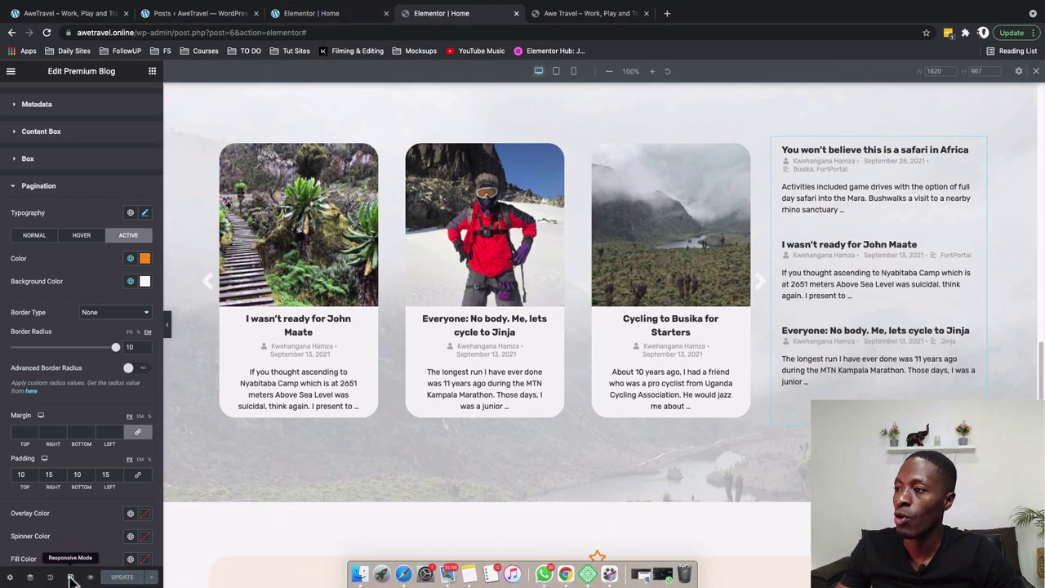
{"action": "left_click", "coordinate": [555, 72]}
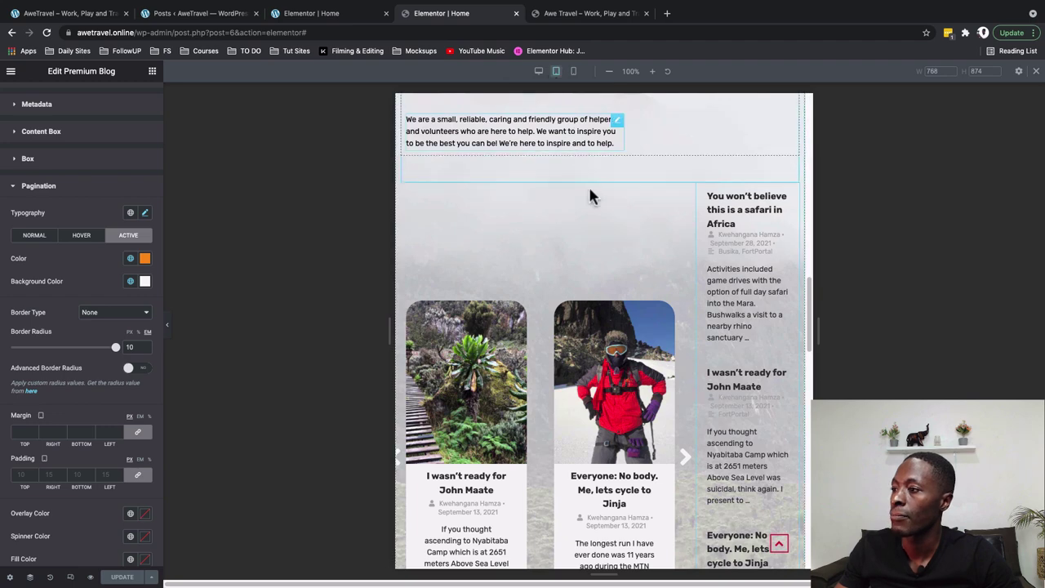
{"action": "left_click", "coordinate": [588, 13]}
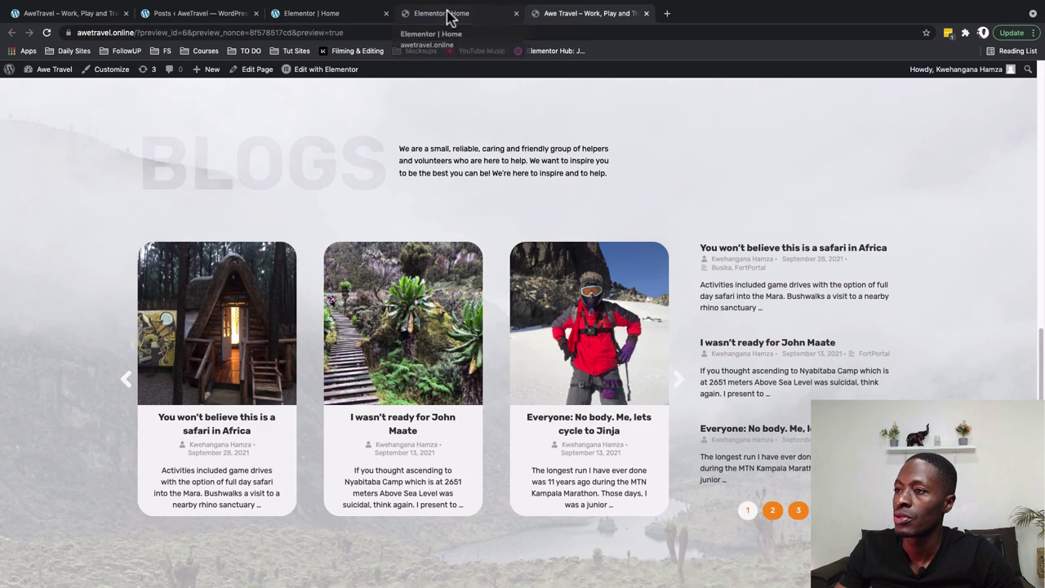
{"action": "left_click", "coordinate": [448, 15]}
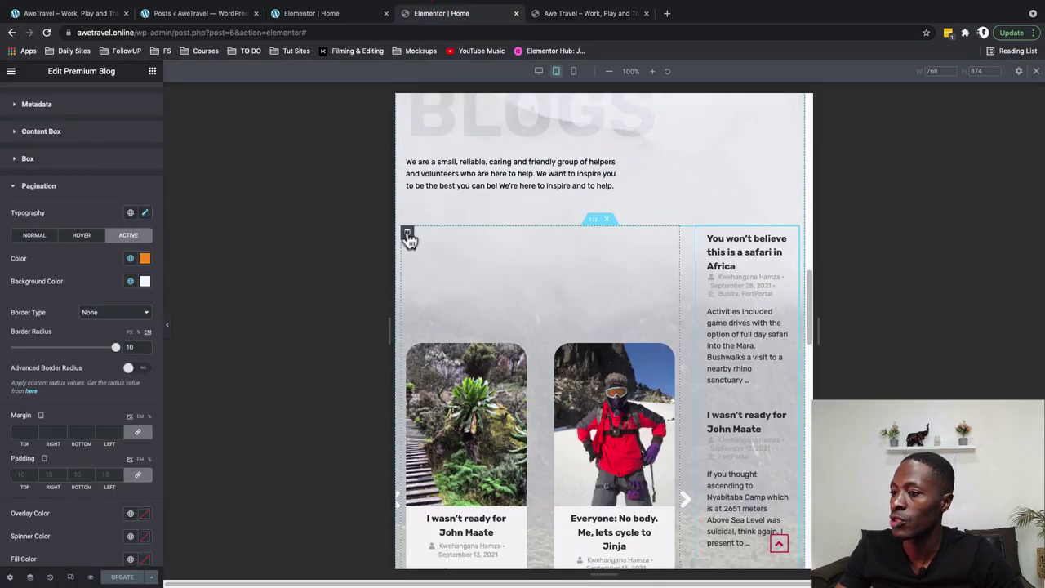
Set both the carousel column and the post-list column to 100% width on tablet
{"action": "left_click", "coordinate": [408, 234]}
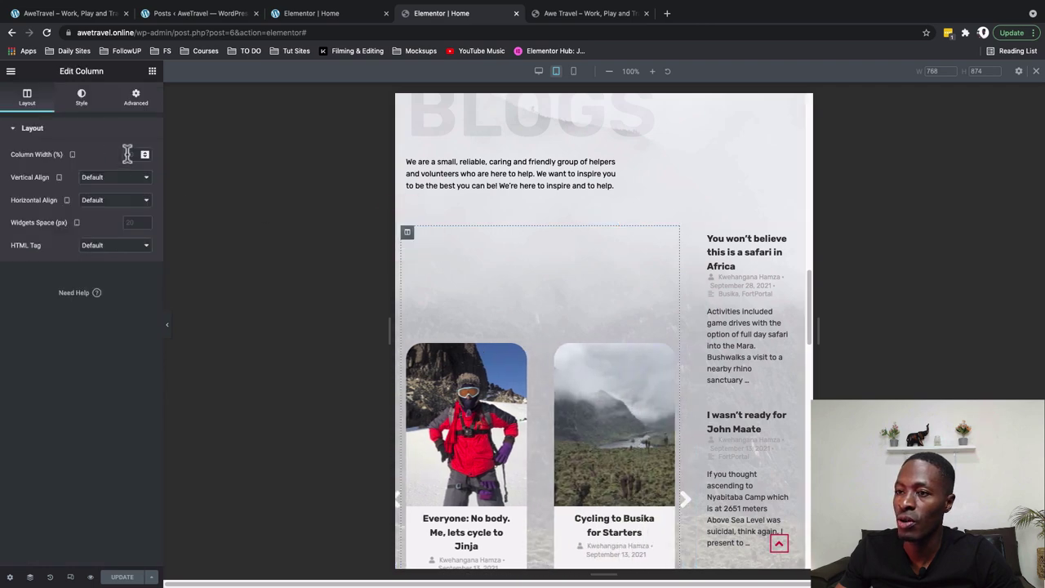
{"action": "left_click", "coordinate": [124, 154]}
{"action": "type", "text": "100"}
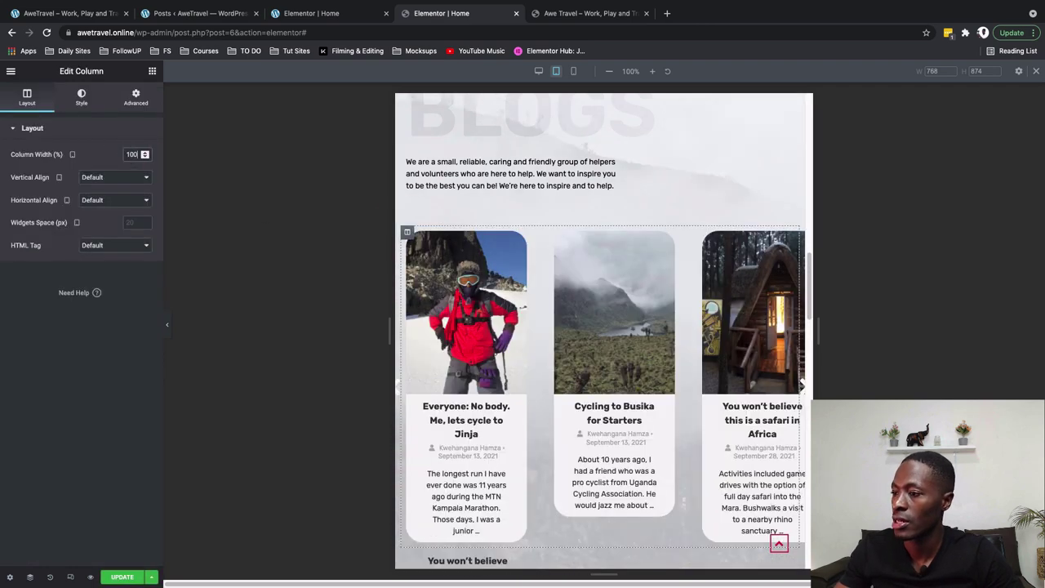
{"action": "scroll", "coordinate": [473, 304], "scroll_direction": "down", "scroll_amount": 3}
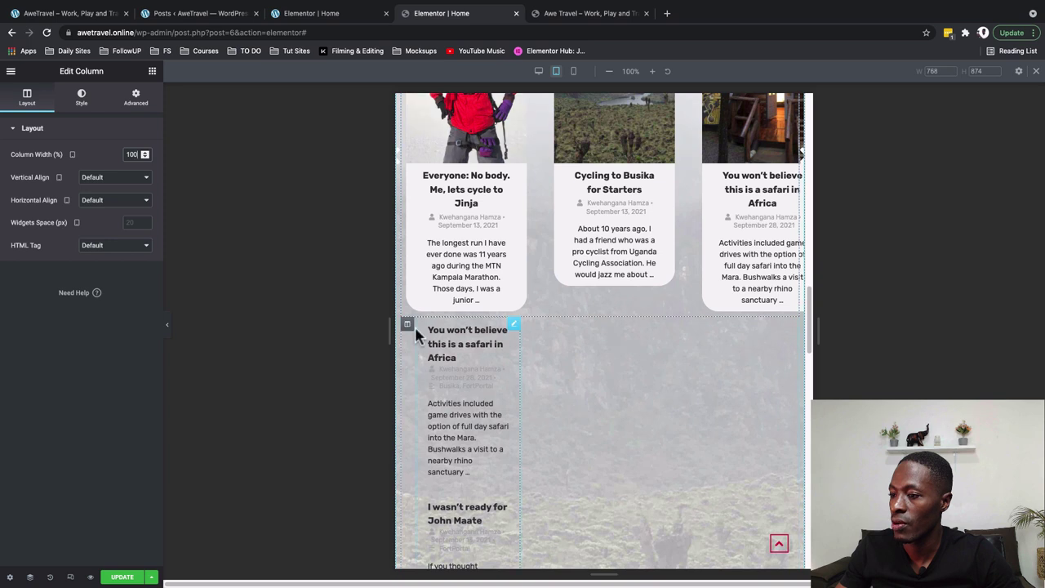
{"action": "left_click", "coordinate": [407, 325]}
{"action": "left_click", "coordinate": [128, 157]}
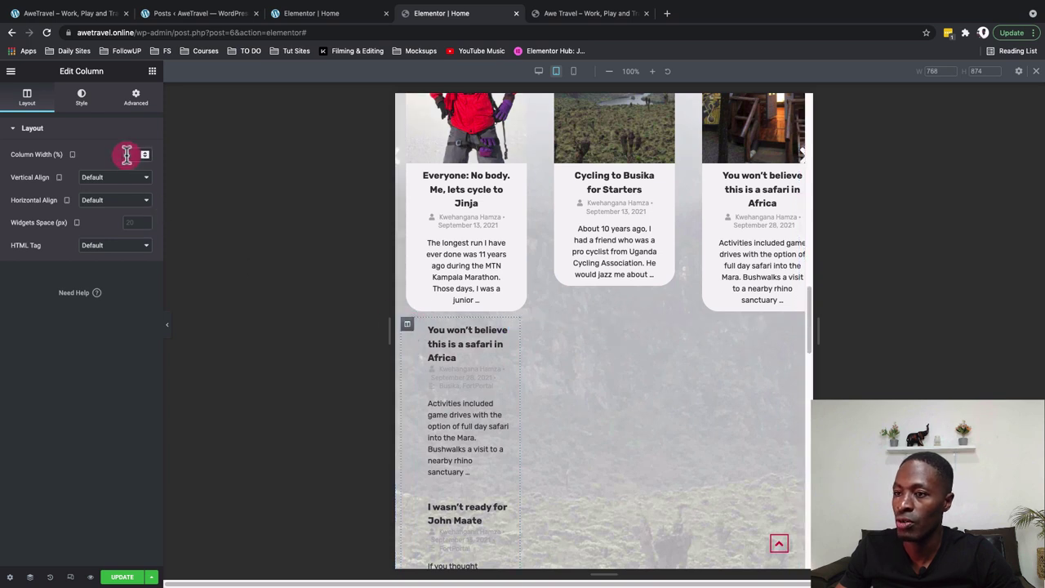
{"action": "type", "text": "100"}
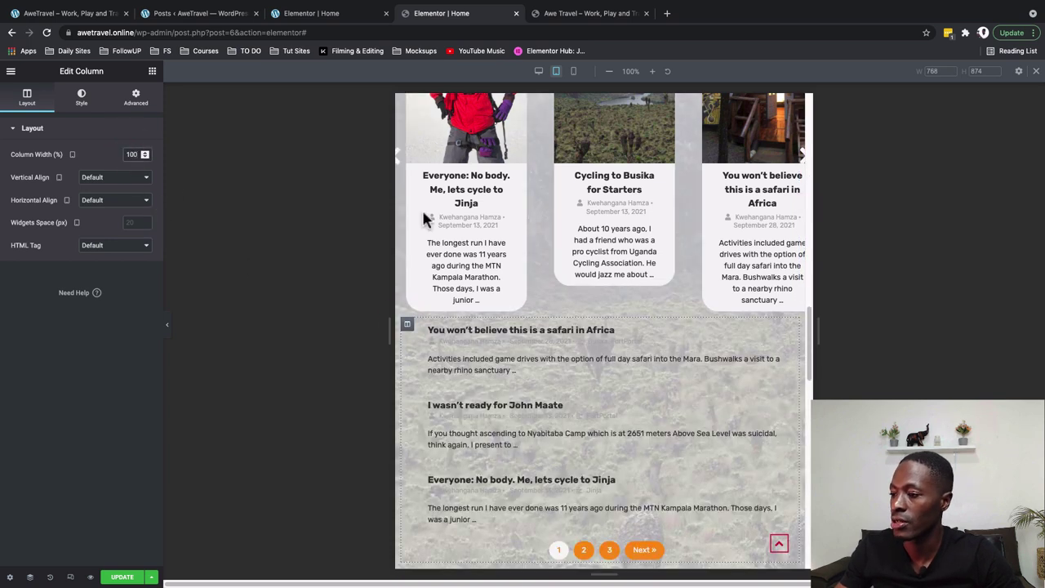
Stretch the intro text beside the BLOGS heading to full width
{"action": "scroll", "coordinate": [504, 327], "scroll_direction": "up", "scroll_amount": 5}
{"action": "left_click", "coordinate": [614, 215]}
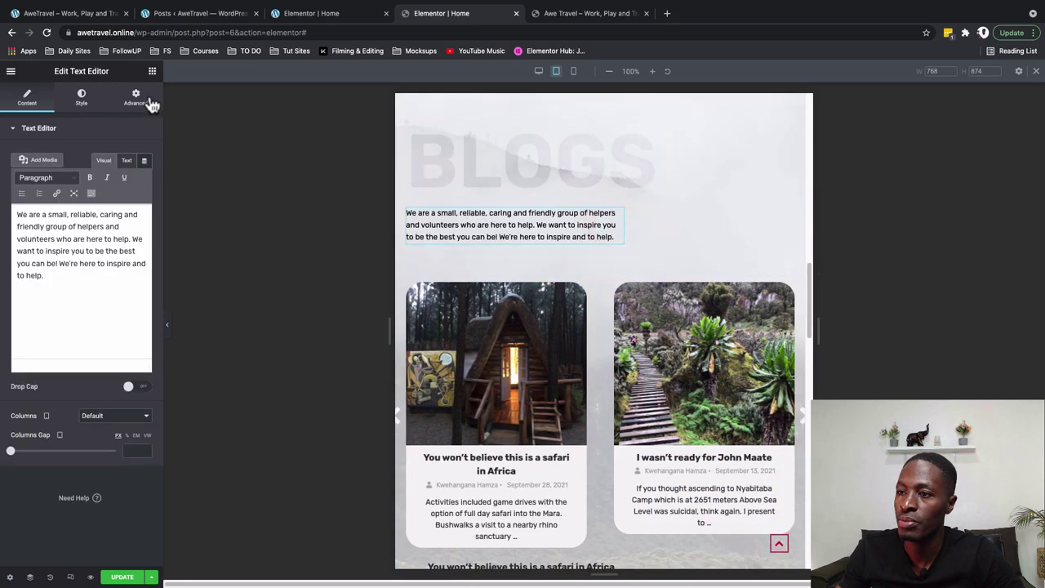
{"action": "left_click", "coordinate": [136, 98]}
{"action": "left_click", "coordinate": [55, 441]}
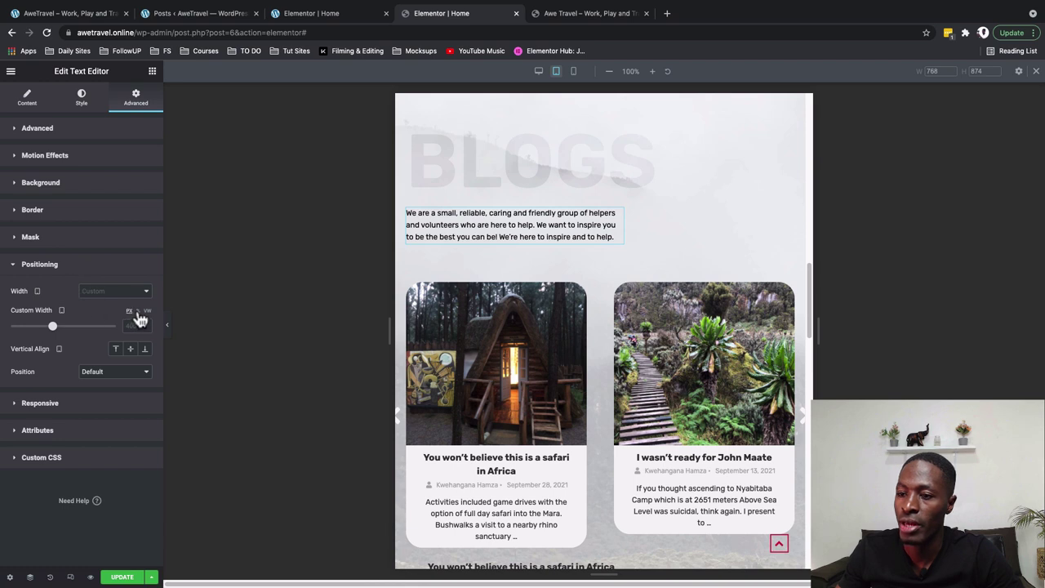
{"action": "left_click", "coordinate": [117, 326]}
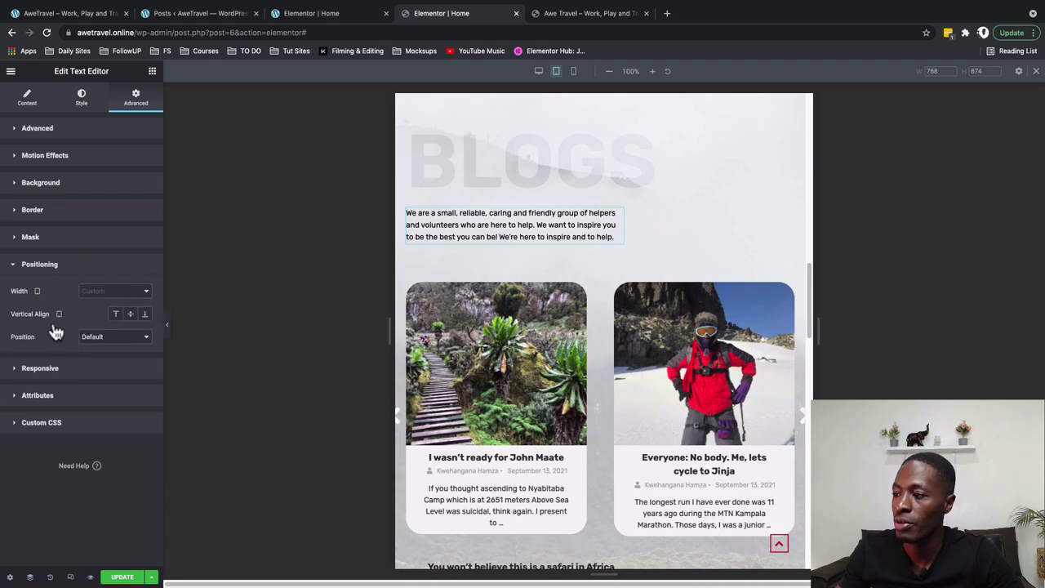
{"action": "left_click", "coordinate": [217, 322]}
{"action": "key", "text": "ctrl+Tab"}
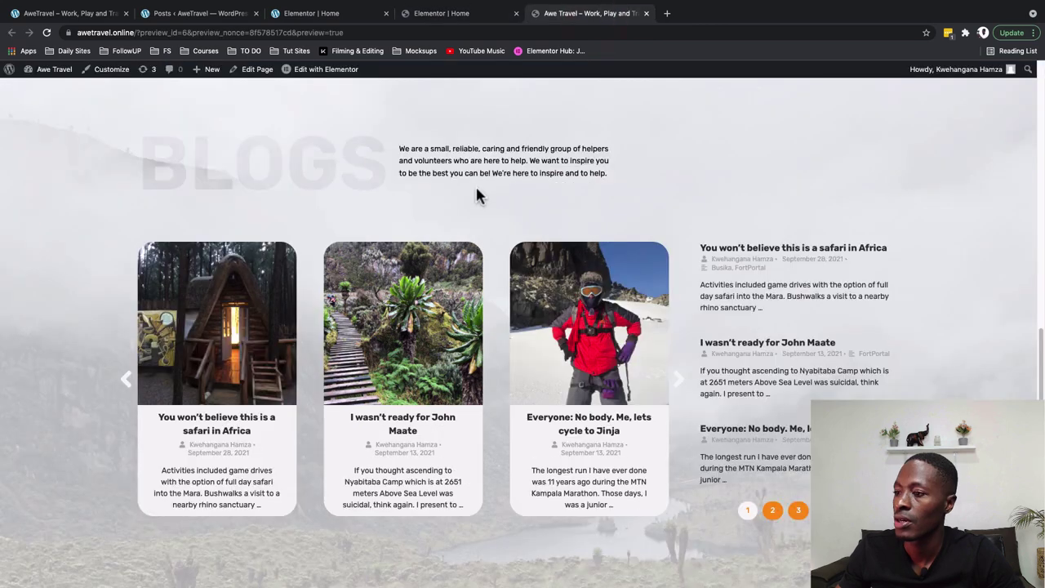
{"action": "left_click", "coordinate": [467, 15]}
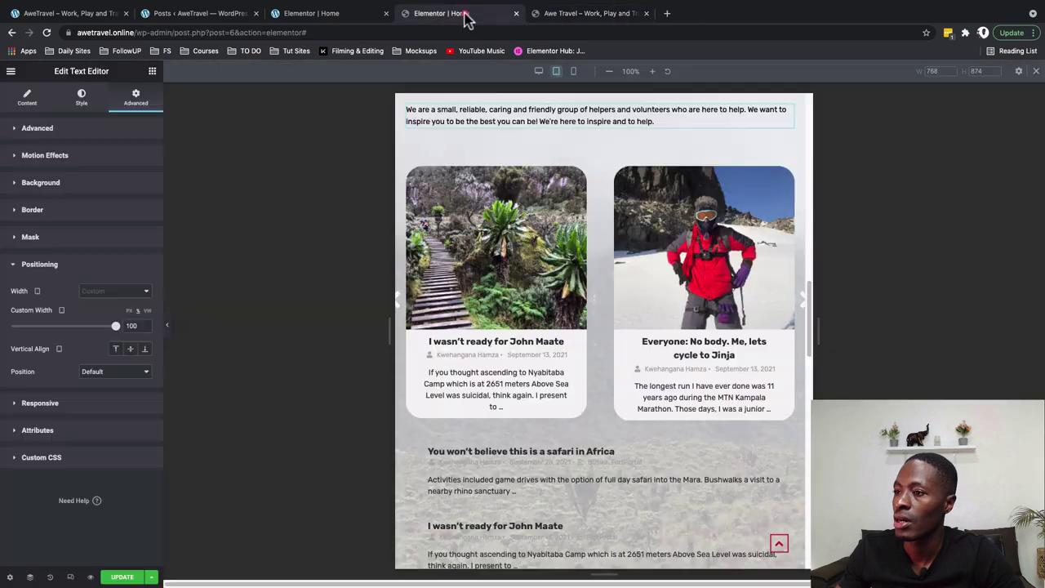
Give the carousel column 30 px left and right padding (0/30/0/30)
{"action": "left_click", "coordinate": [405, 173]}
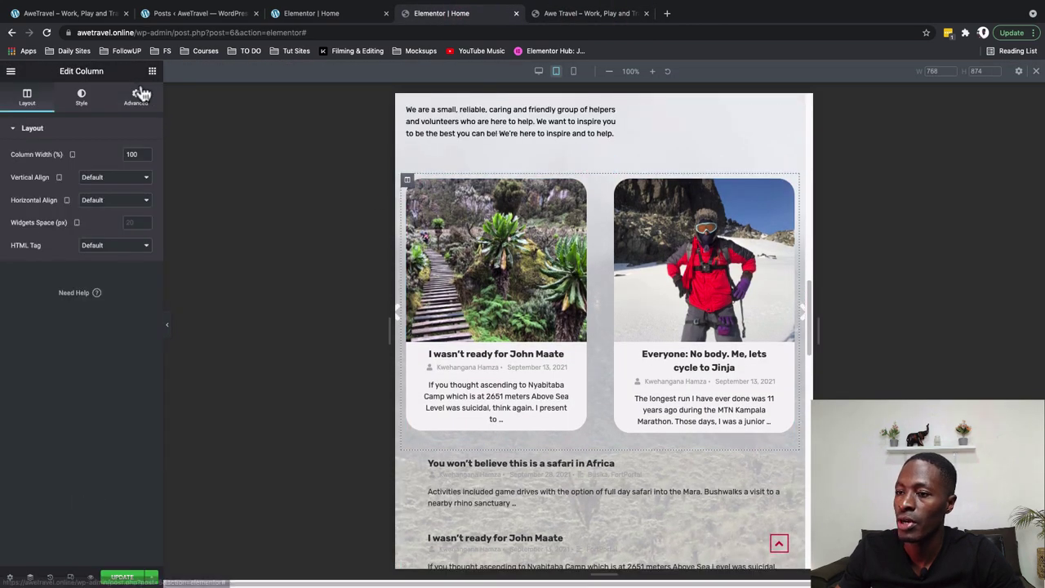
{"action": "left_click", "coordinate": [134, 98]}
{"action": "left_click", "coordinate": [137, 210]}
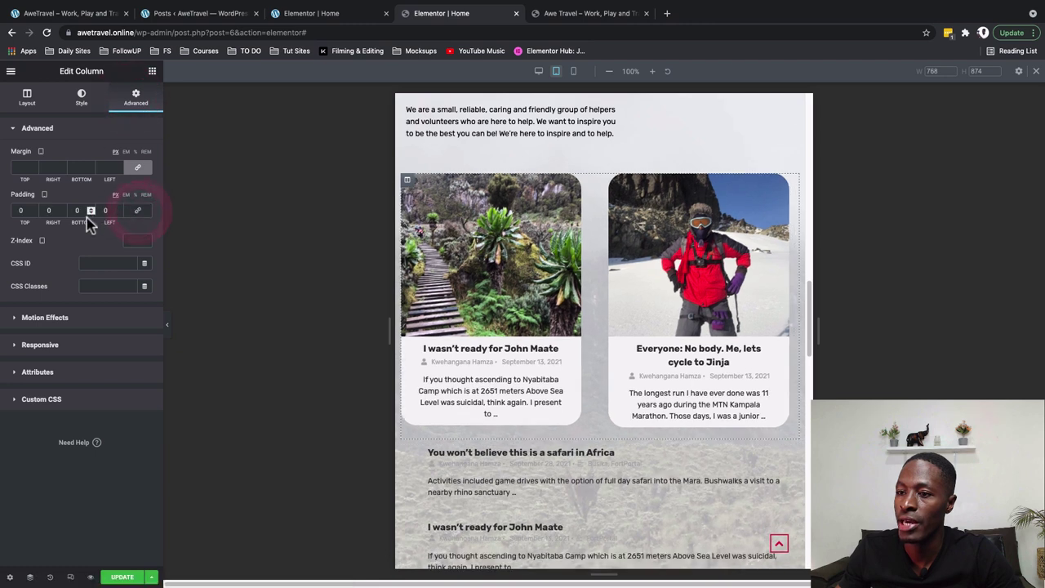
{"action": "type", "text": "30"}
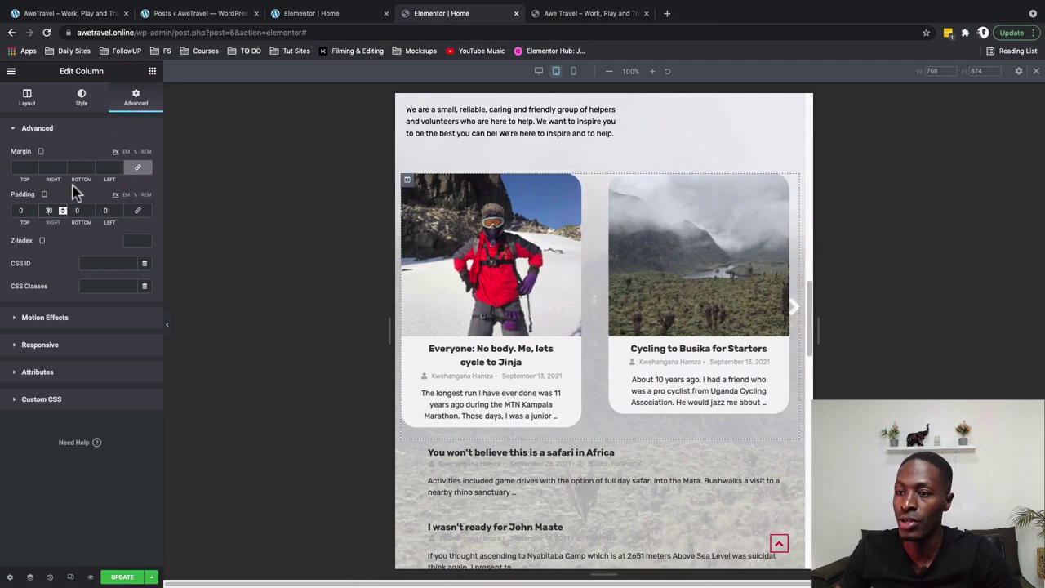
{"action": "left_click", "coordinate": [105, 210]}
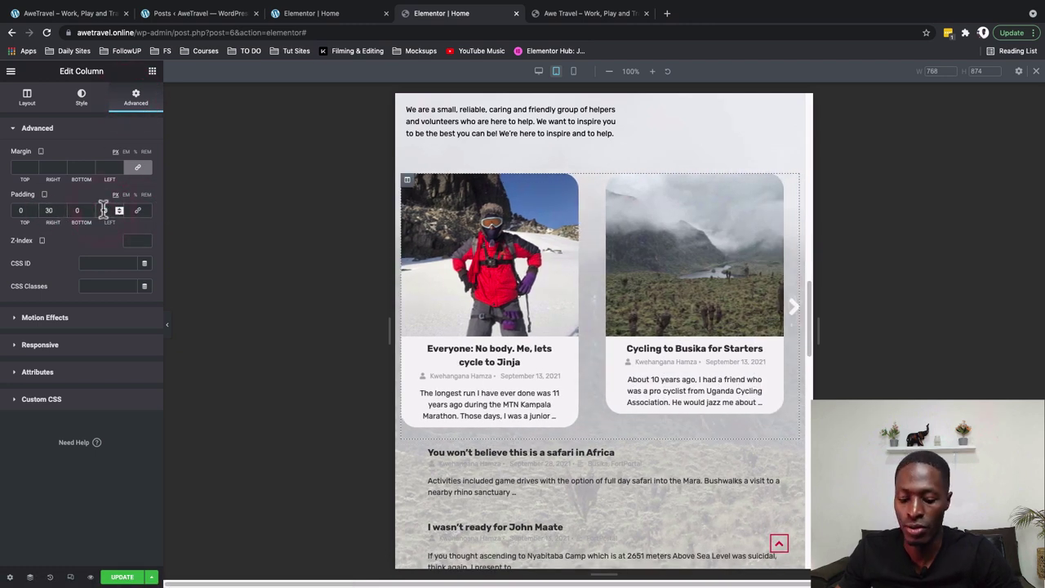
{"action": "type", "text": "30"}
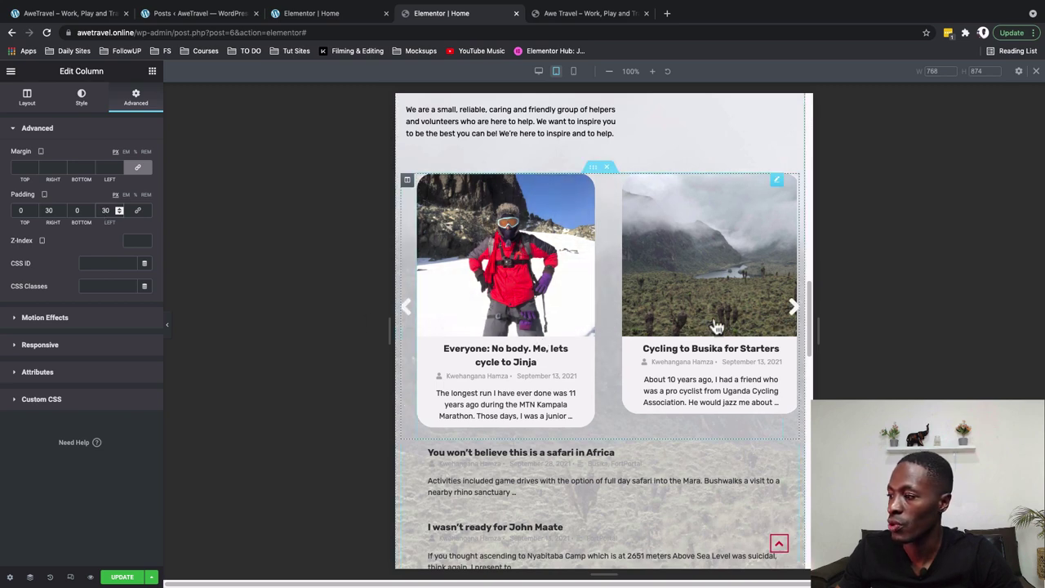
{"action": "left_click", "coordinate": [317, 17]}
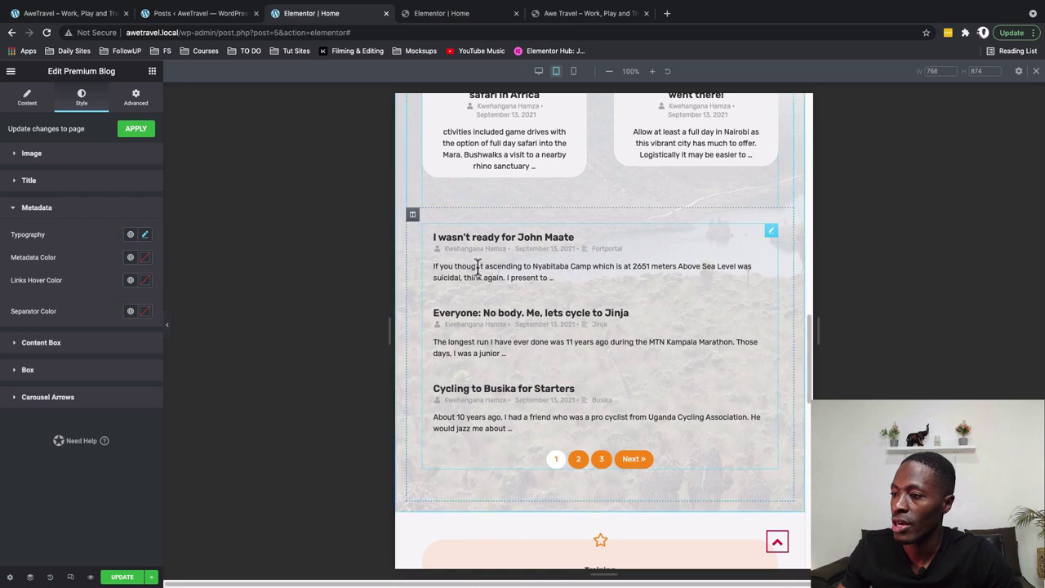
{"action": "left_click", "coordinate": [458, 14]}
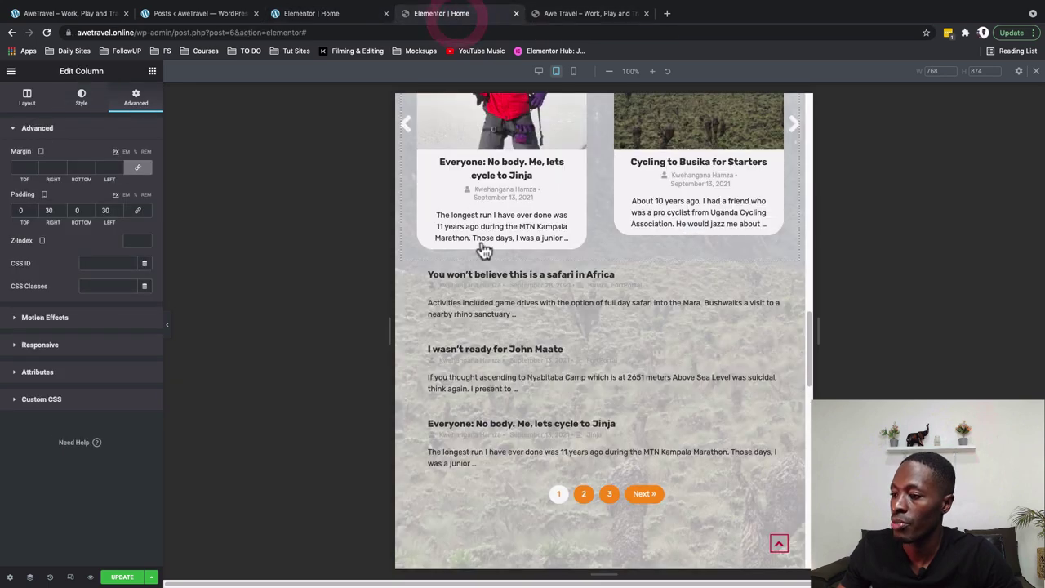
{"action": "scroll", "coordinate": [547, 462], "scroll_direction": "down", "scroll_amount": 1}
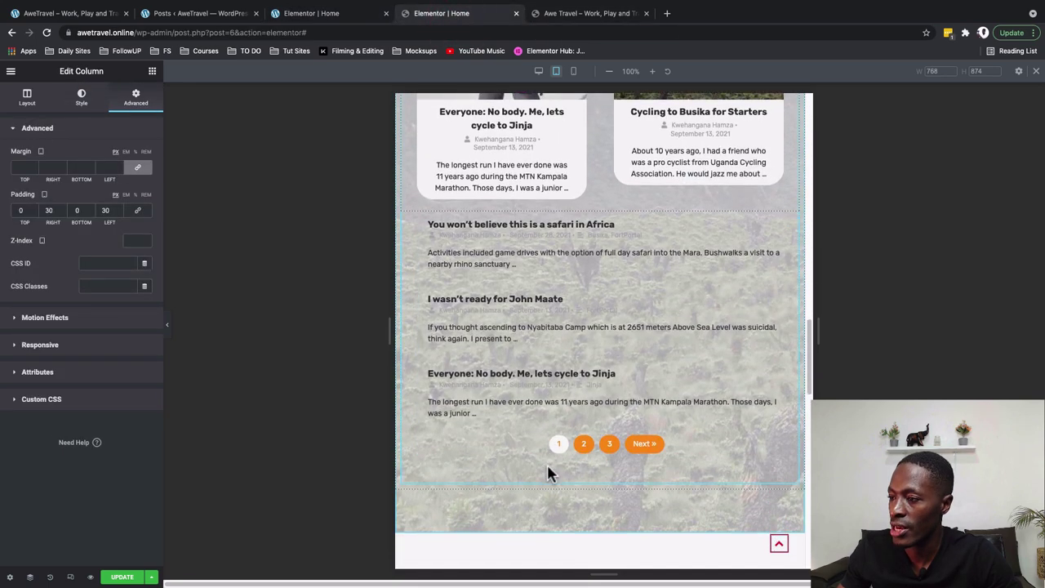
{"action": "scroll", "coordinate": [548, 472], "scroll_direction": "up", "scroll_amount": 10}
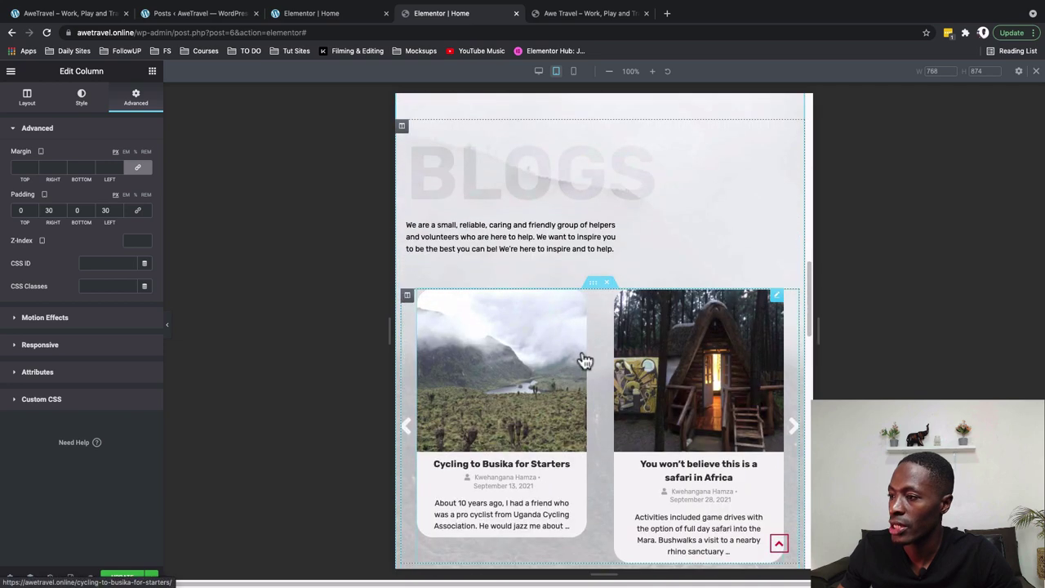
Raise the Blogs section's white overlay opacity to about 0.88 and check the preview
{"action": "left_click", "coordinate": [311, 13]}
{"action": "left_click", "coordinate": [458, 14]}
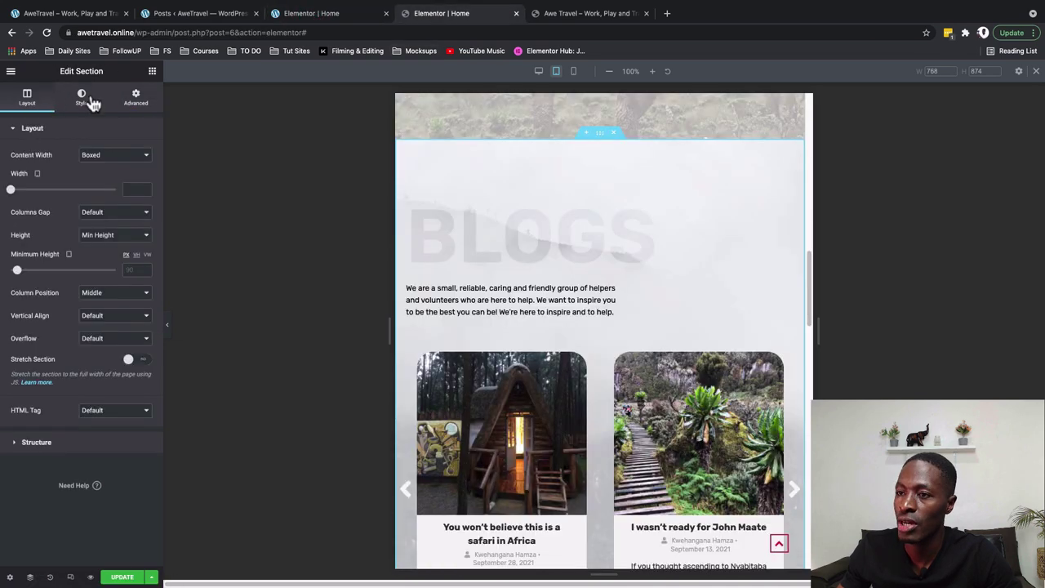
{"action": "left_click", "coordinate": [84, 98]}
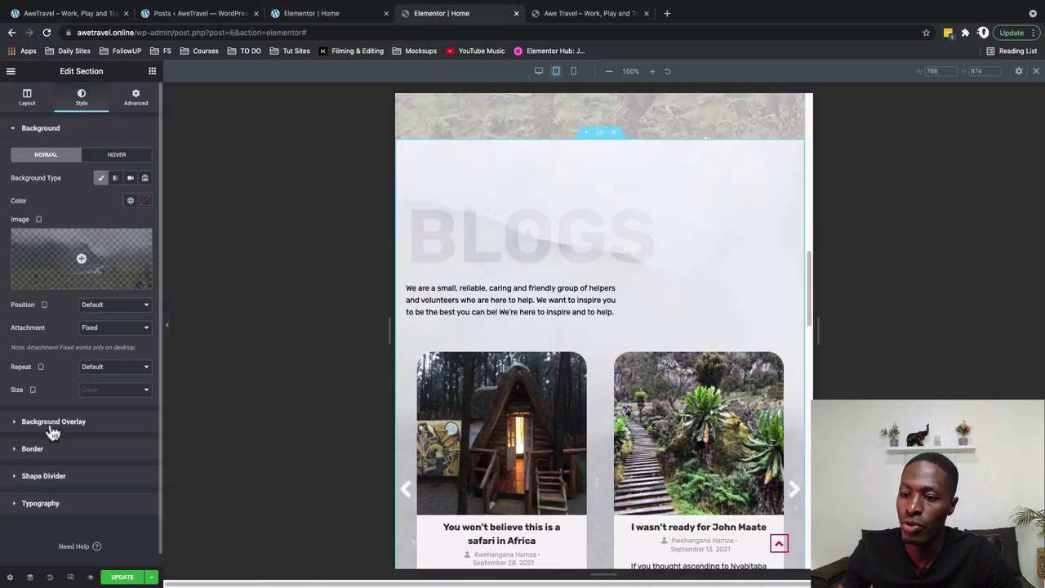
{"action": "left_click", "coordinate": [51, 430]}
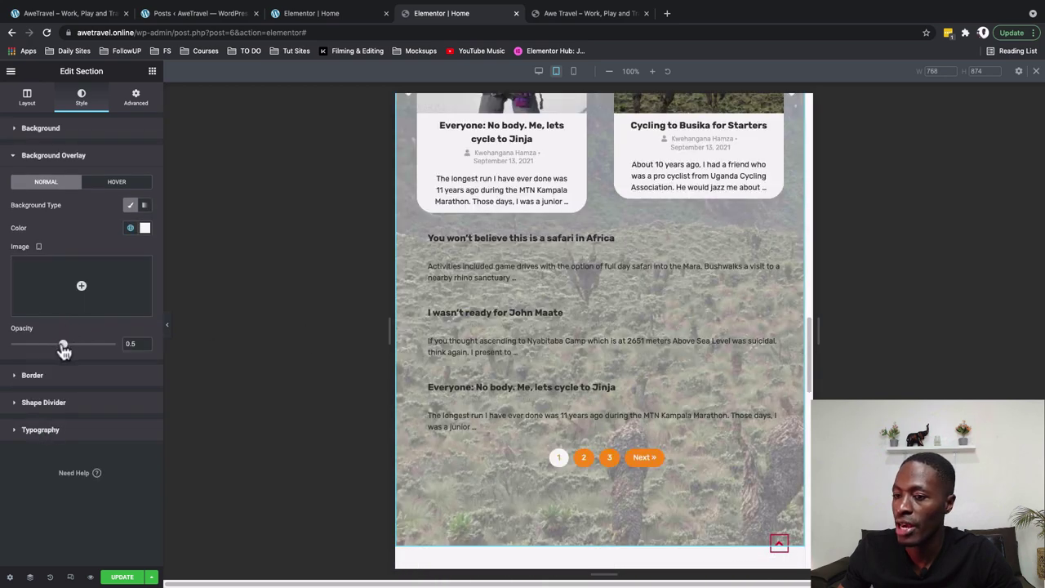
{"action": "left_click_drag", "start_coordinate": [64, 349], "coordinate": [103, 352]}
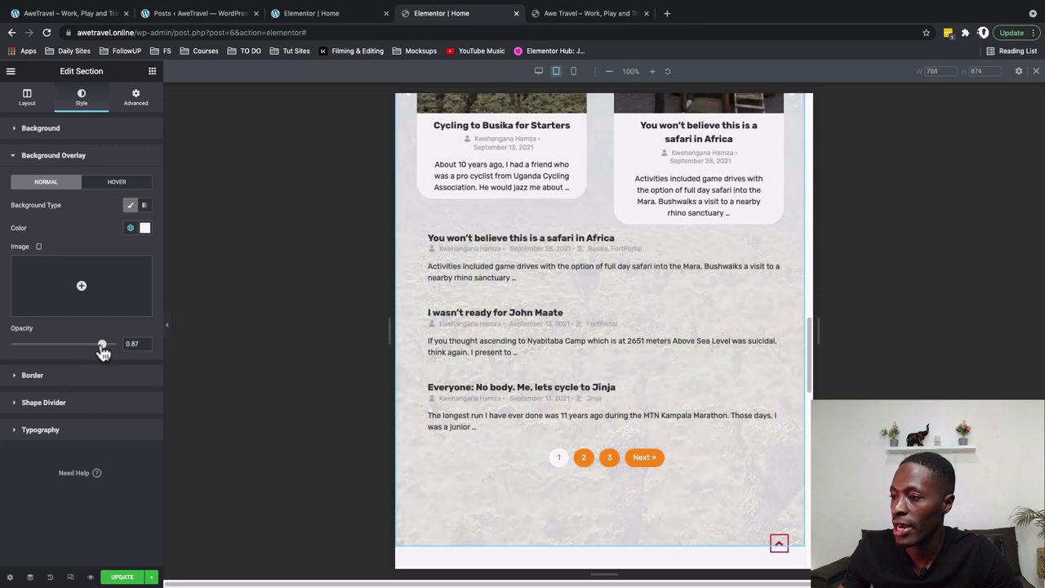
{"action": "scroll", "coordinate": [510, 346], "scroll_direction": "up", "scroll_amount": 2}
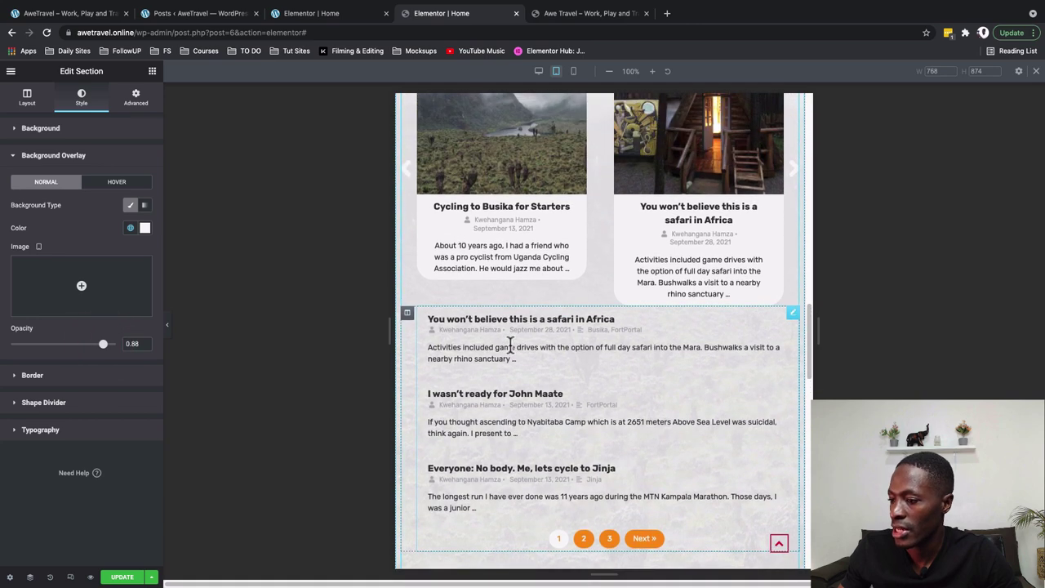
{"action": "left_click", "coordinate": [584, 13]}
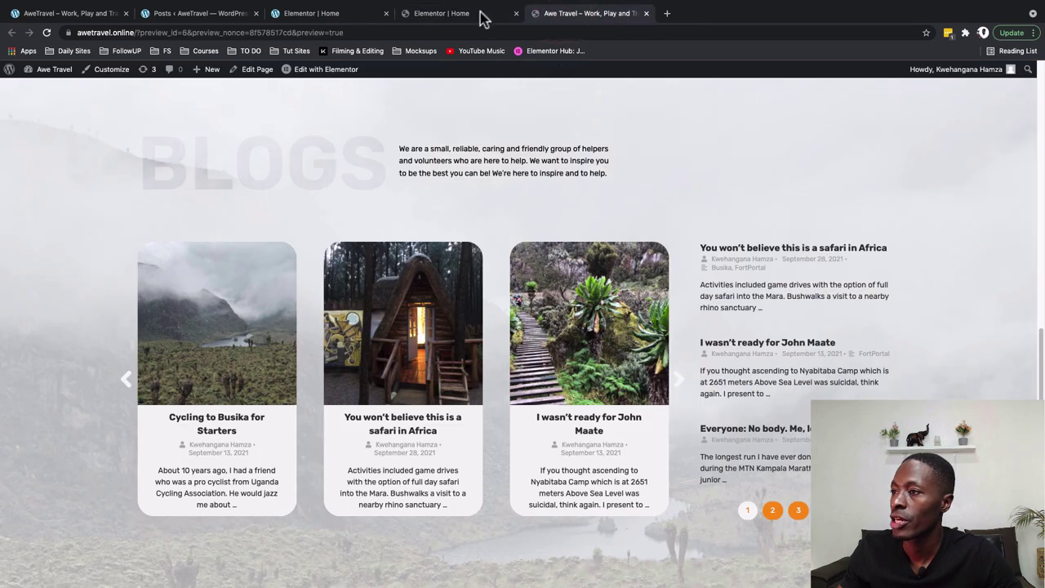
{"action": "left_click", "coordinate": [480, 17]}
In mobile view, shrink the BLOGS heading's typography size to 80
{"action": "left_click", "coordinate": [573, 71]}
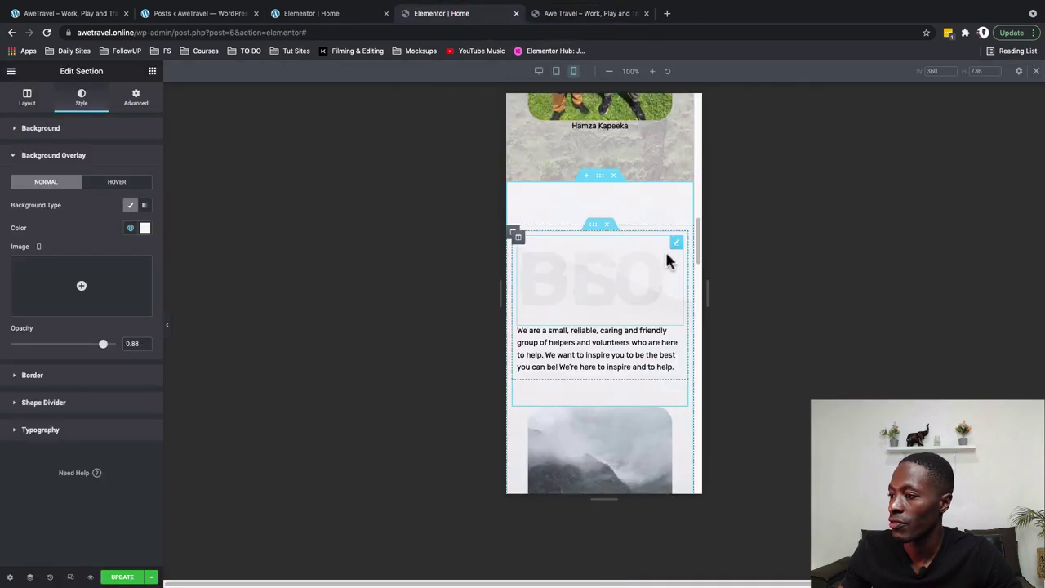
{"action": "left_click", "coordinate": [677, 245]}
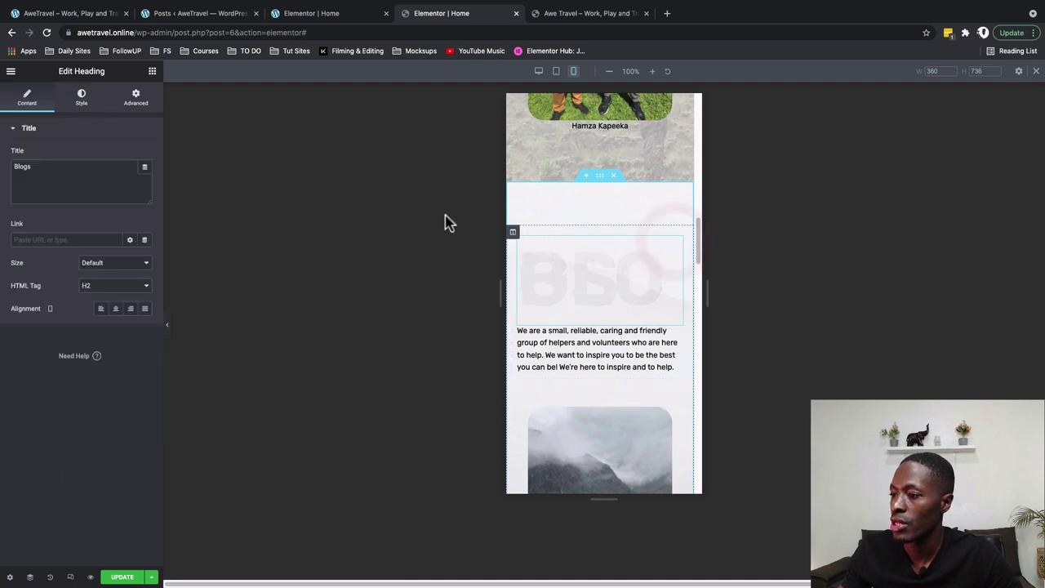
{"action": "left_click", "coordinate": [75, 98]}
{"action": "left_click", "coordinate": [145, 177]}
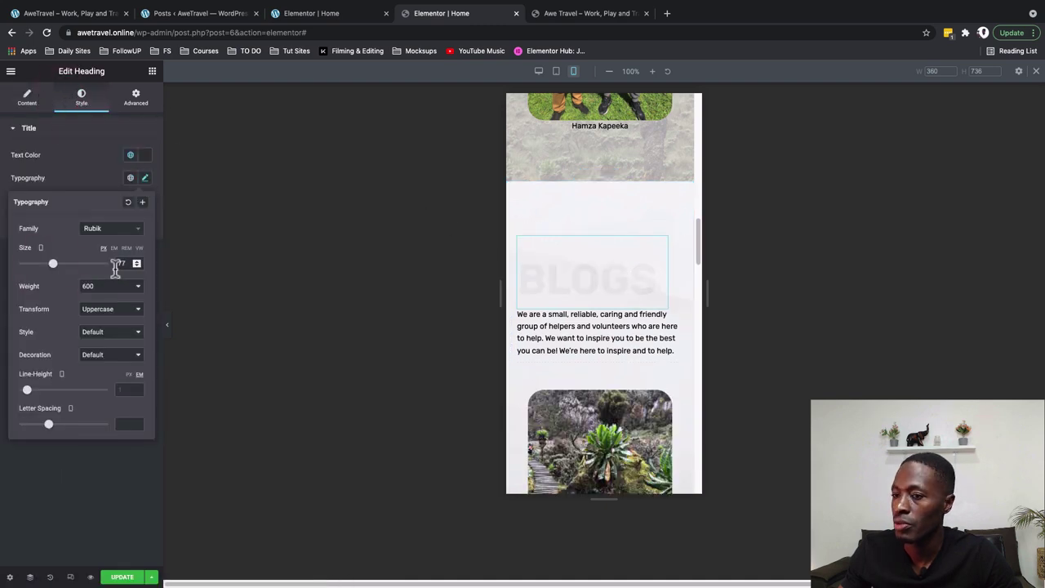
{"action": "double_click", "coordinate": [120, 263]}
{"action": "key", "text": "BackSpace"}
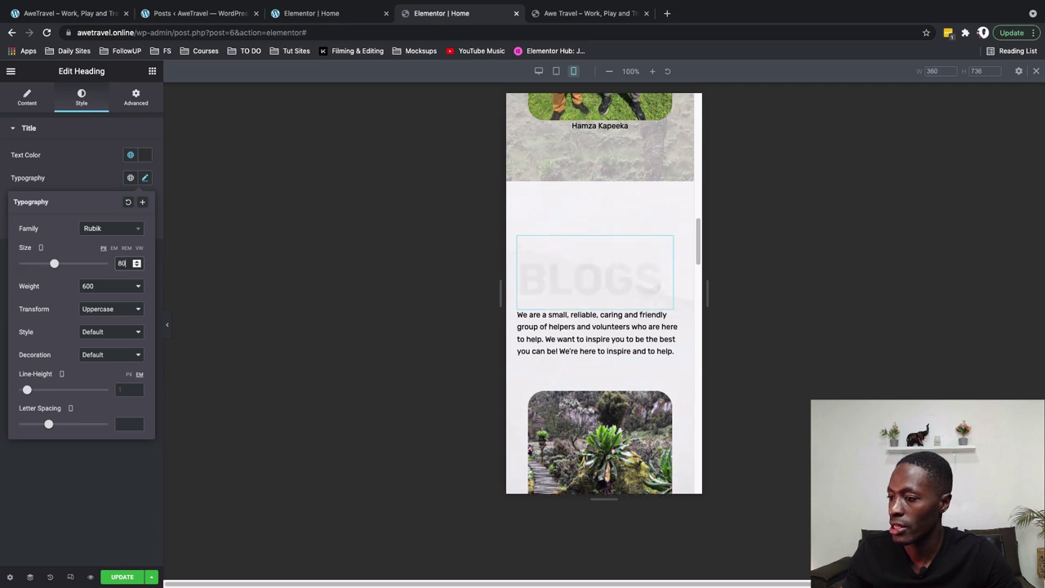
Unlink the post list column's mobile padding and set it to 30, then switch to the live site
{"action": "scroll", "coordinate": [509, 384], "scroll_direction": "down", "scroll_amount": 5}
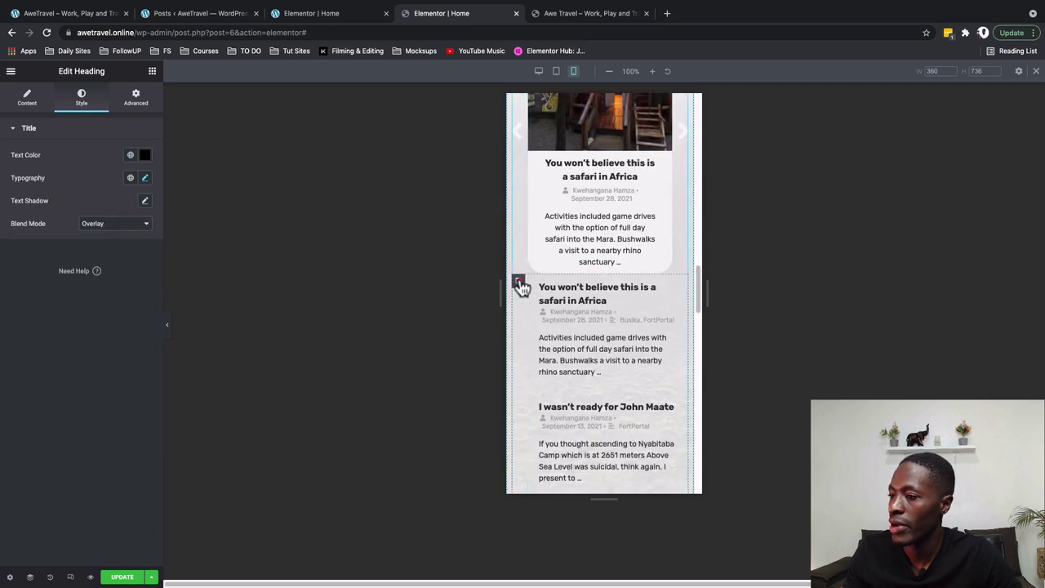
{"action": "left_click", "coordinate": [518, 281]}
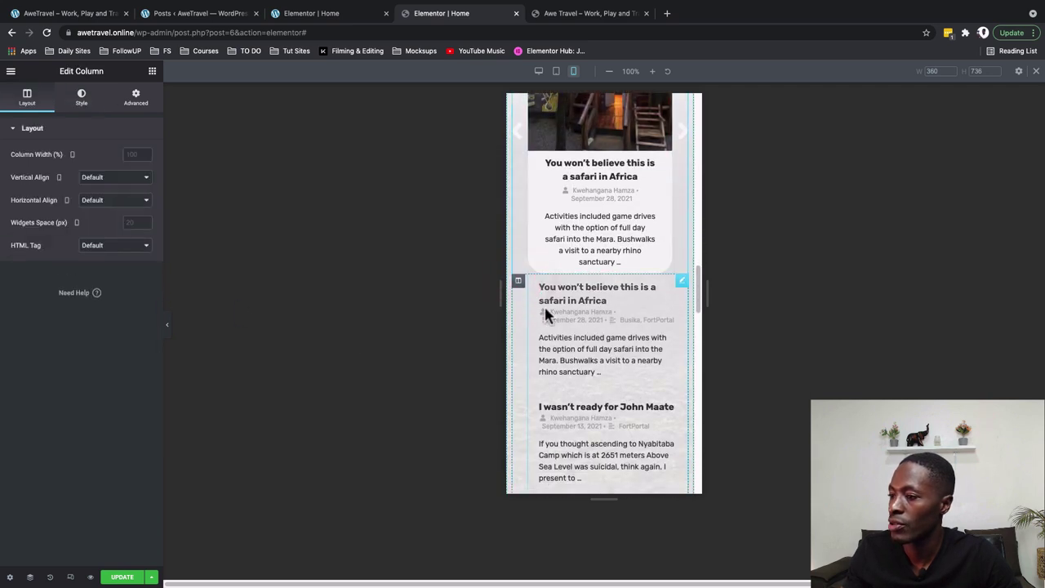
{"action": "left_click", "coordinate": [147, 102]}
{"action": "left_click", "coordinate": [147, 212]}
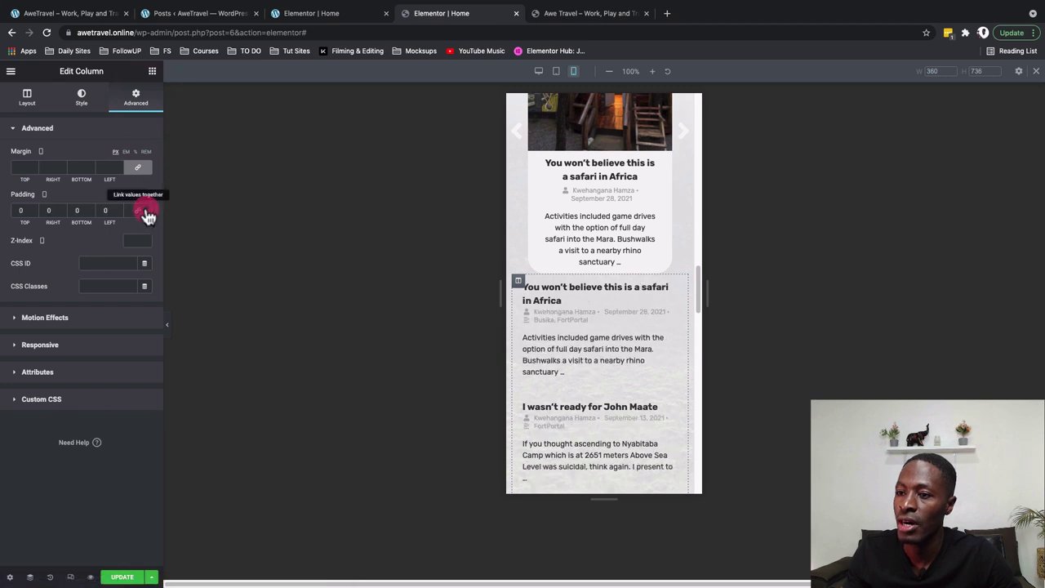
{"action": "left_click", "coordinate": [20, 210]}
{"action": "type", "text": "30"}
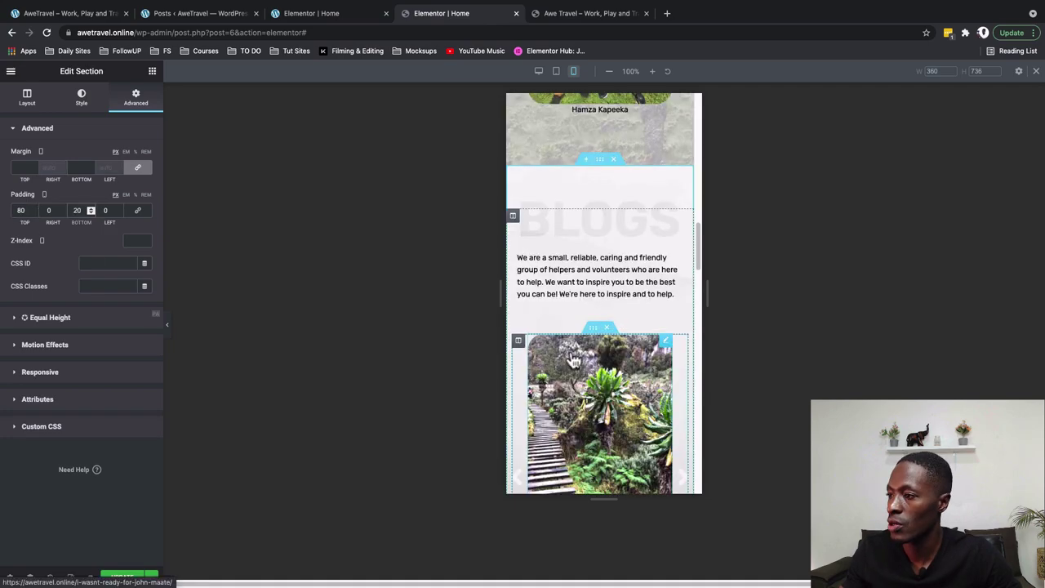
{"action": "key", "text": "ctrl+Tab"}
{"action": "scroll", "coordinate": [415, 273], "scroll_direction": "down", "scroll_amount": 10}
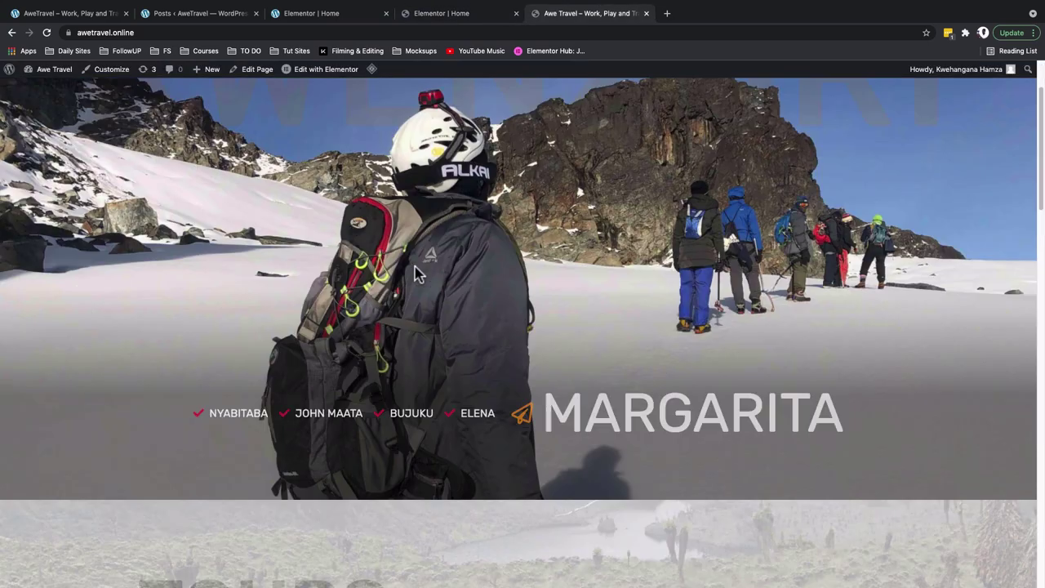
Open and read the Jinja cycling blog post from the homepage Blogs section, then go back
{"action": "scroll", "coordinate": [416, 275], "scroll_direction": "down", "scroll_amount": 5}
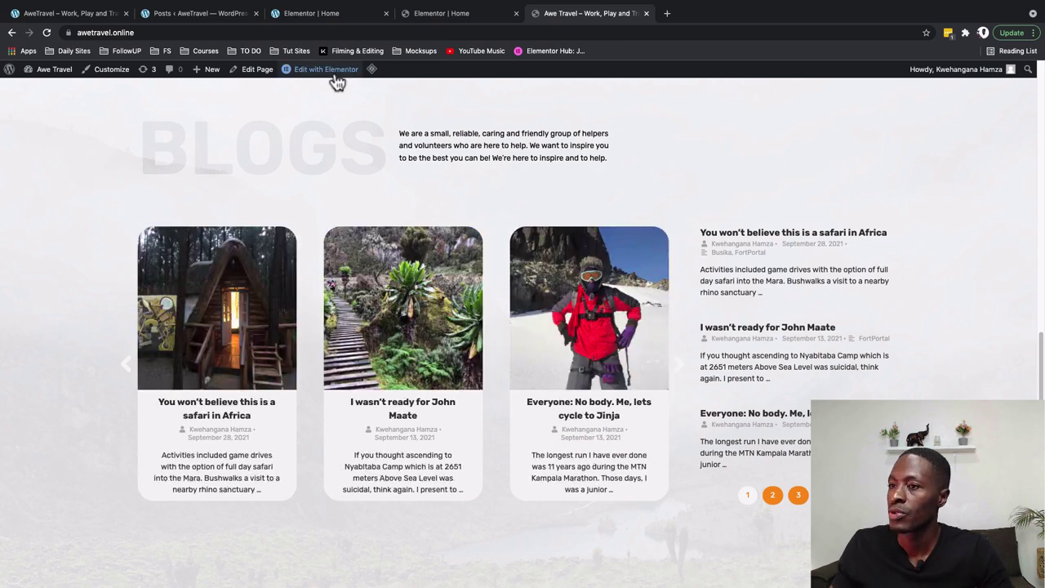
{"action": "left_click", "coordinate": [759, 420]}
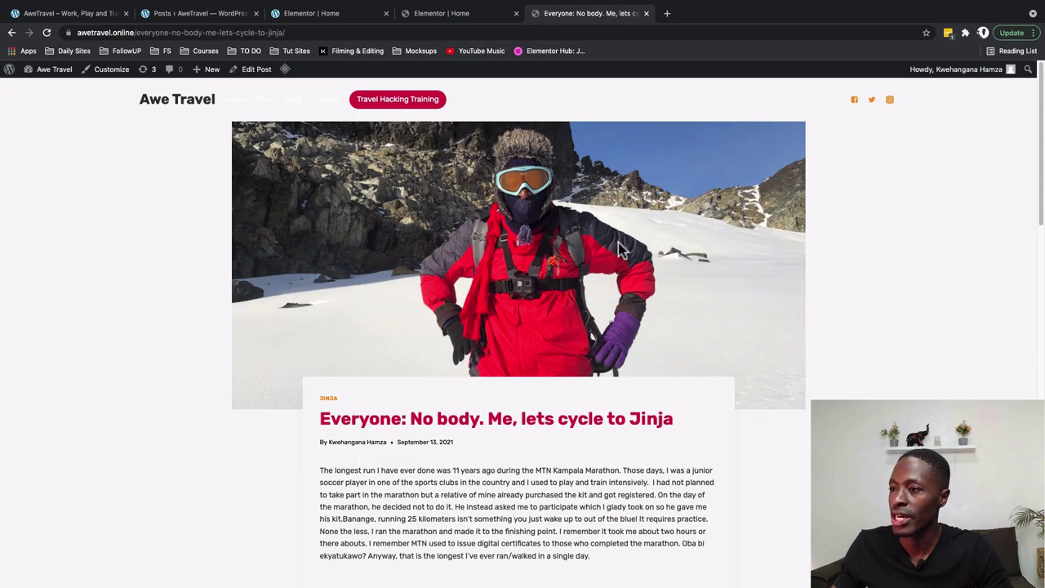
{"action": "scroll", "coordinate": [558, 351], "scroll_direction": "down", "scroll_amount": 12}
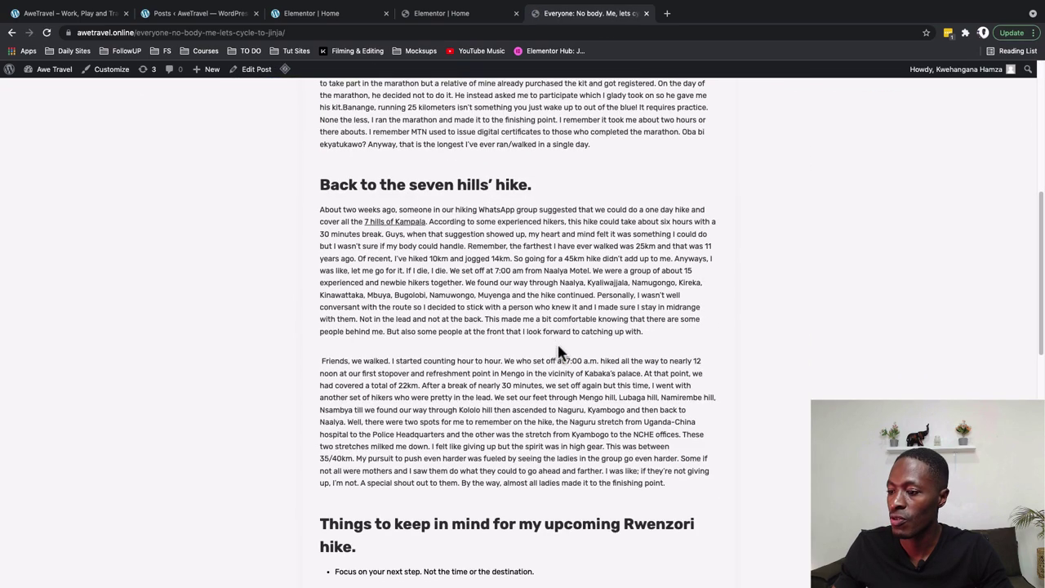
{"action": "key", "text": "alt+Left"}
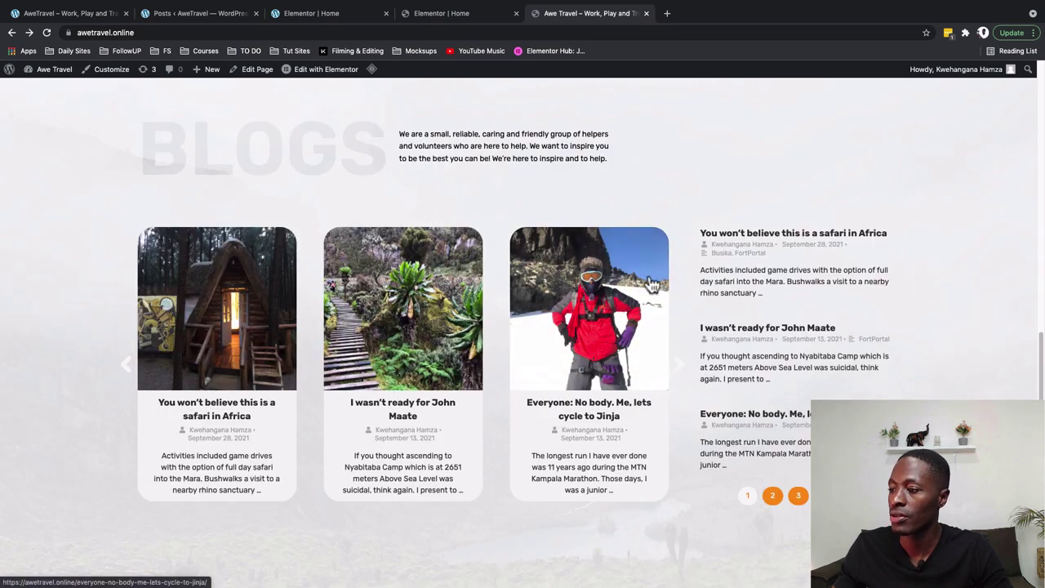
Advance the Blogs carousel until 'Cycling to Busika for Starters' leads
{"action": "left_click", "coordinate": [676, 369]}
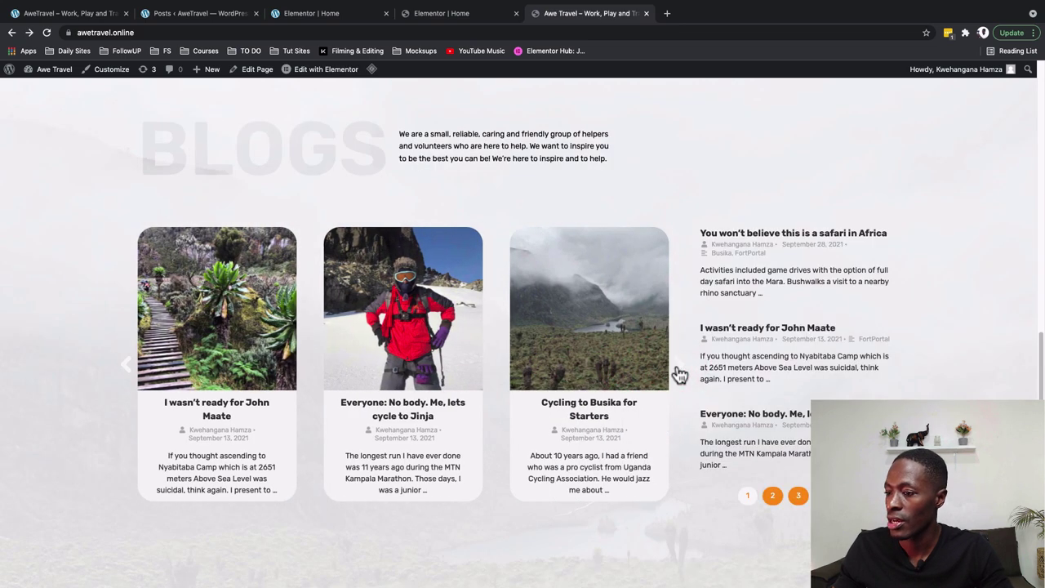
{"action": "left_click", "coordinate": [678, 369]}
{"action": "left_click", "coordinate": [678, 369]}
{"action": "scroll", "coordinate": [675, 361], "scroll_direction": "down", "scroll_amount": 1}
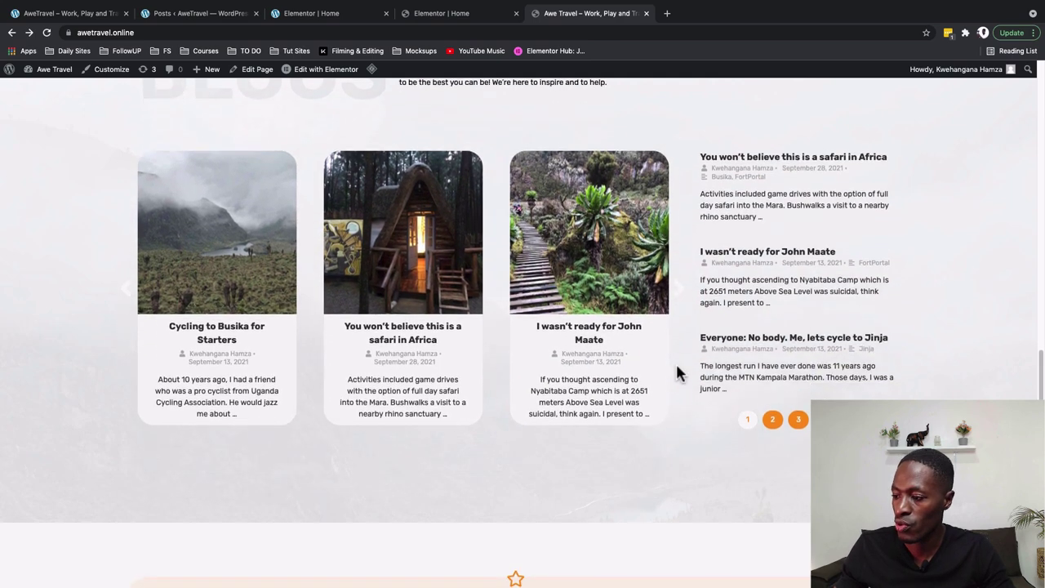
{"action": "scroll", "coordinate": [675, 362], "scroll_direction": "up", "scroll_amount": 1}
{"action": "left_click", "coordinate": [678, 368]}
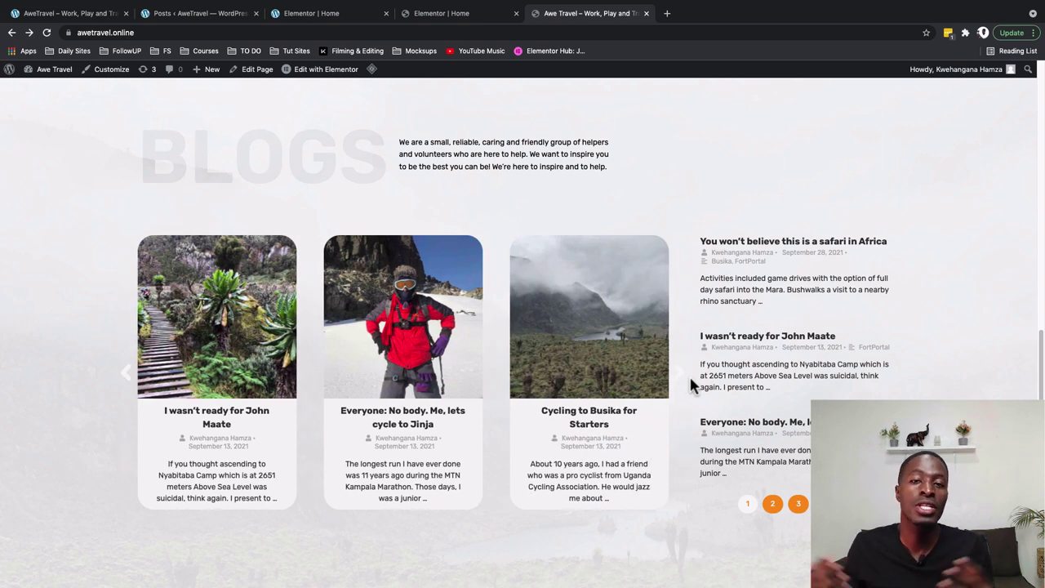
{"action": "left_click", "coordinate": [686, 378]}
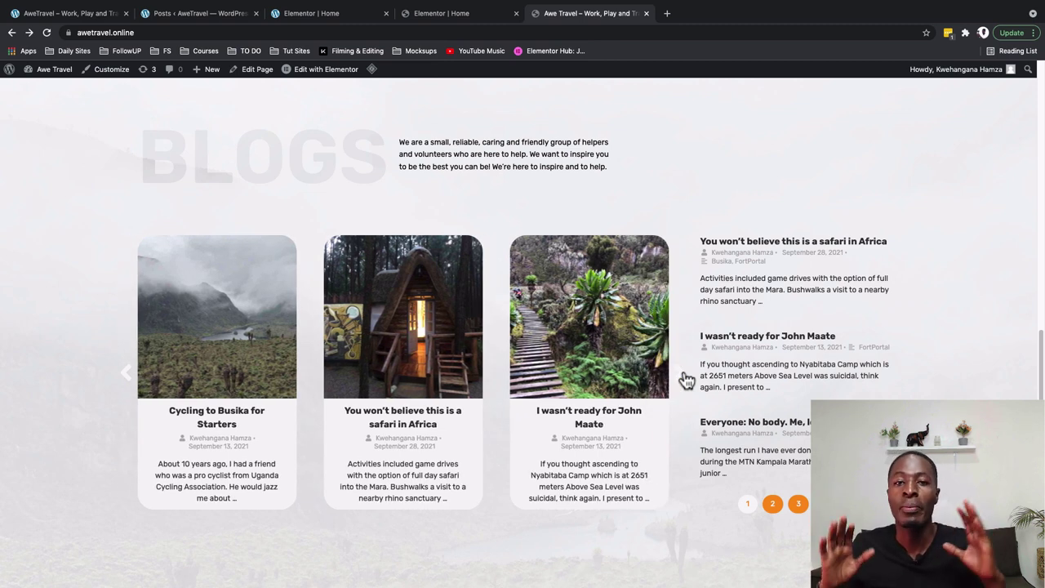
{"action": "left_click", "coordinate": [686, 378]}
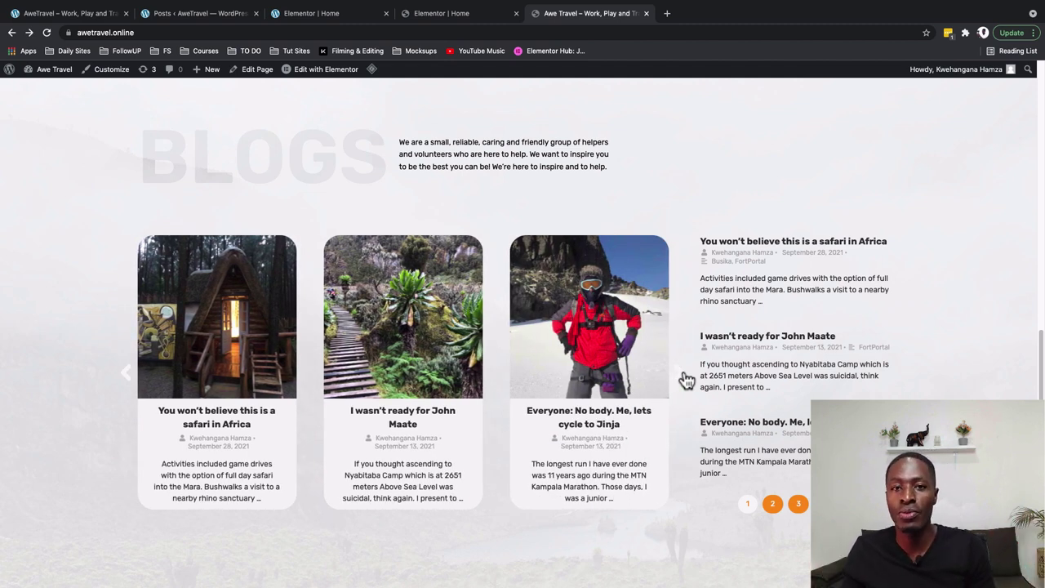
{"action": "left_click", "coordinate": [686, 378]}
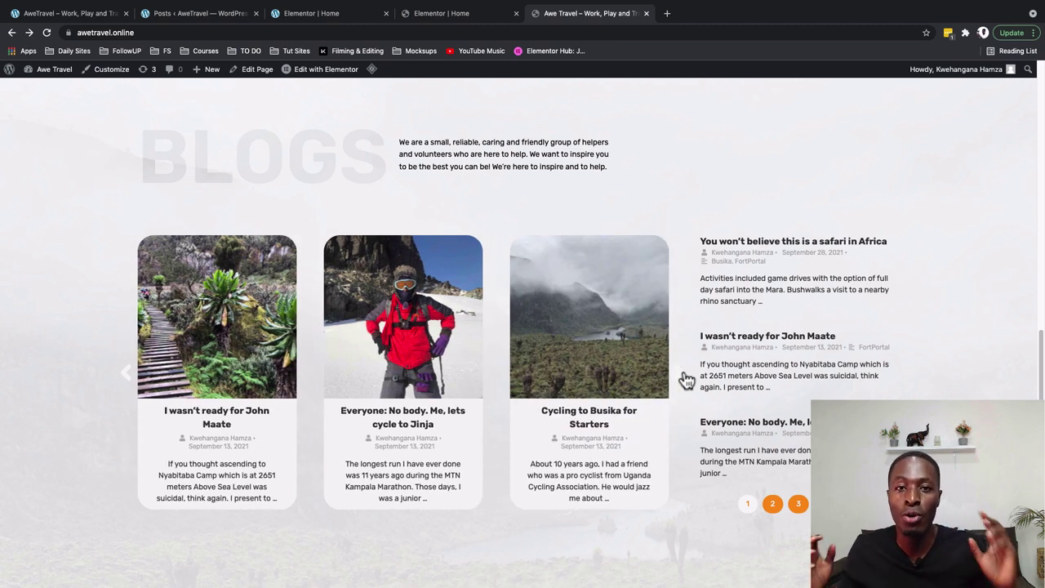
{"action": "left_click", "coordinate": [686, 378]}
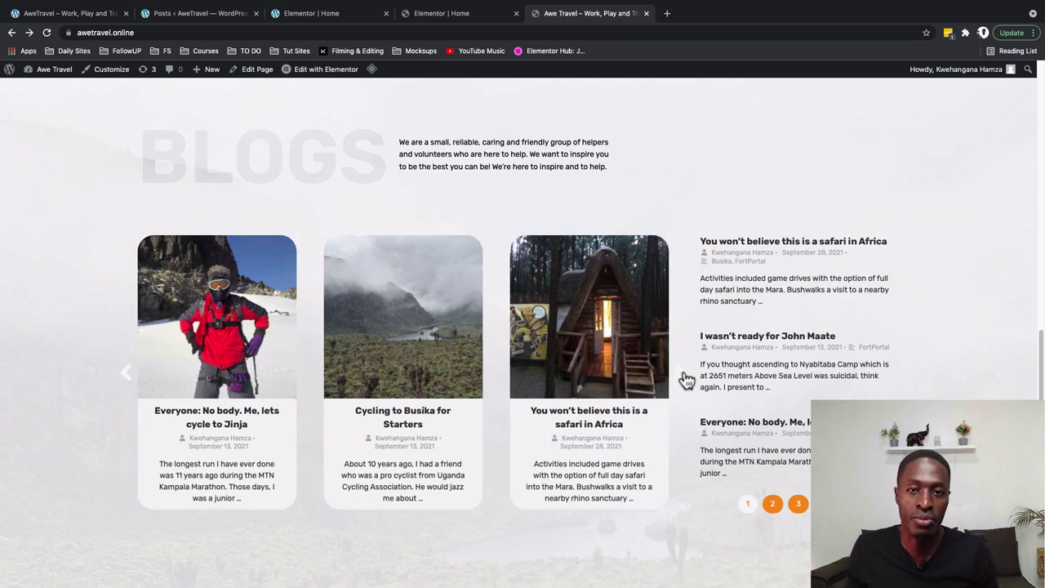
{"action": "left_click", "coordinate": [686, 378]}
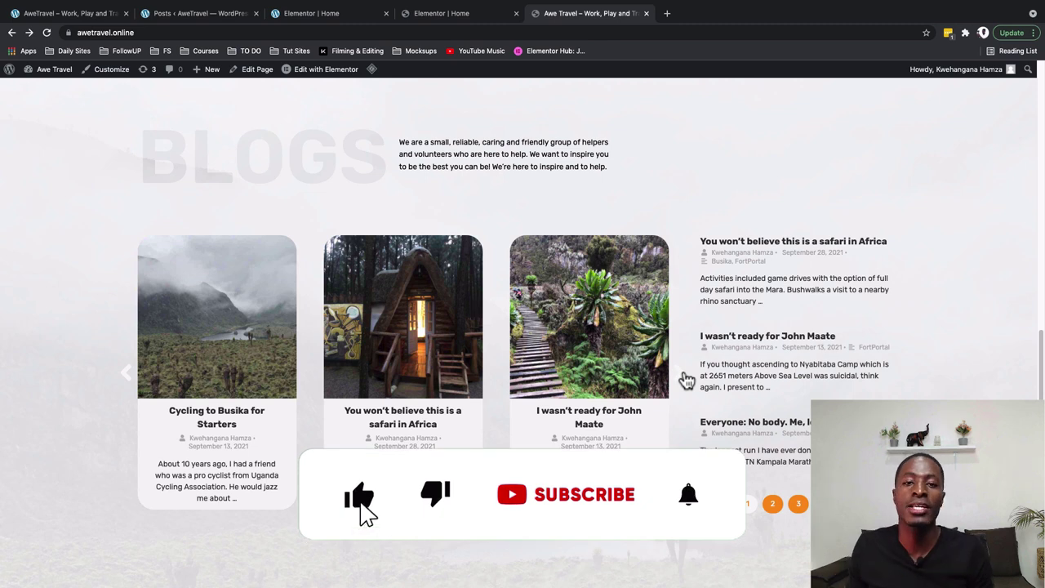
{"action": "left_click", "coordinate": [687, 378]}
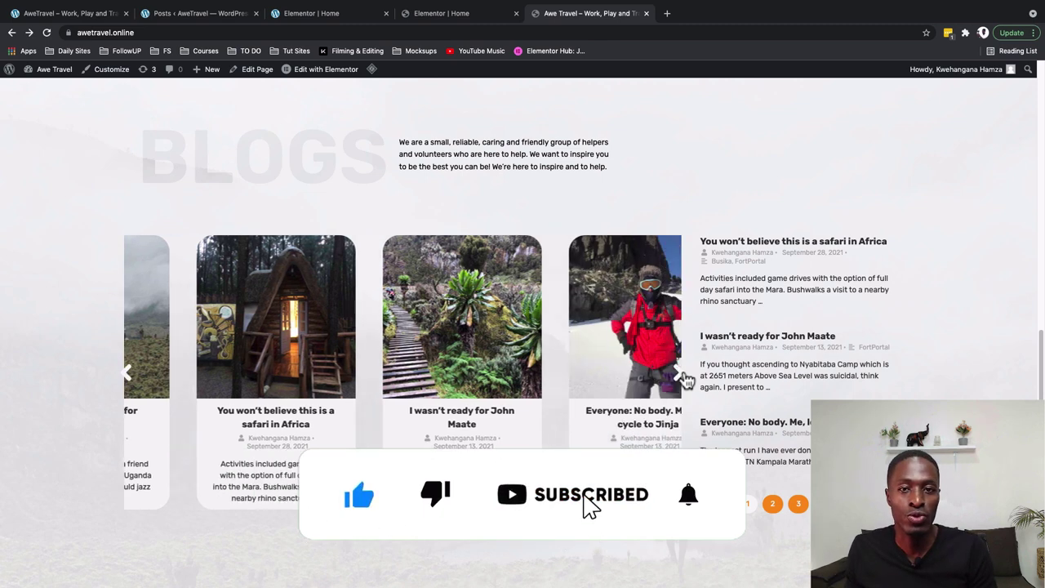